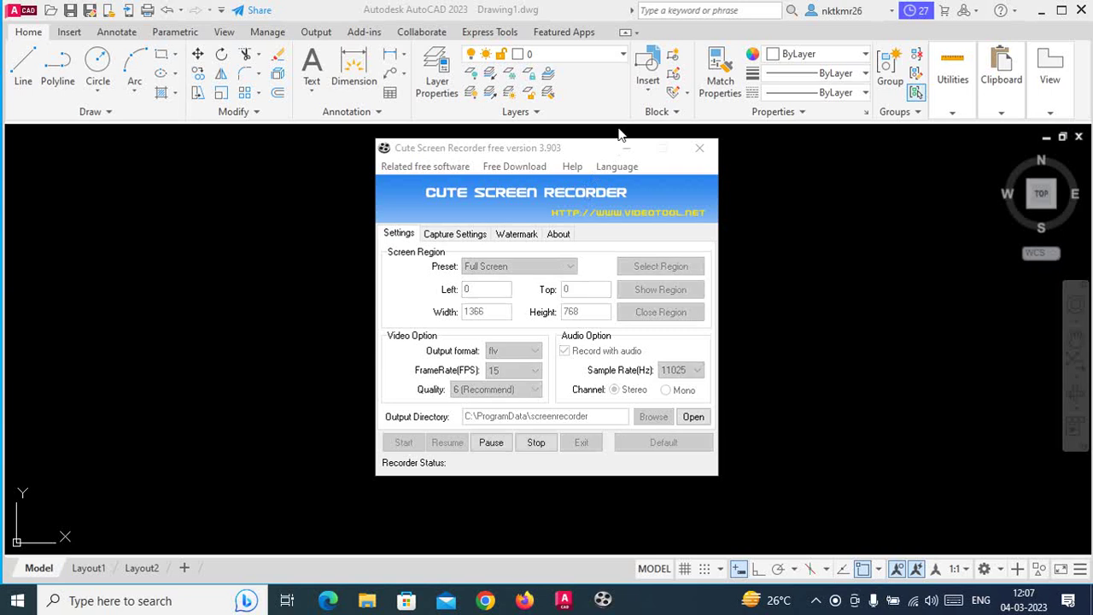
Pan the origin to the centre, view the drawing in SW Isometric, then return to Top
{"action": "left_click", "coordinate": [625, 148]}
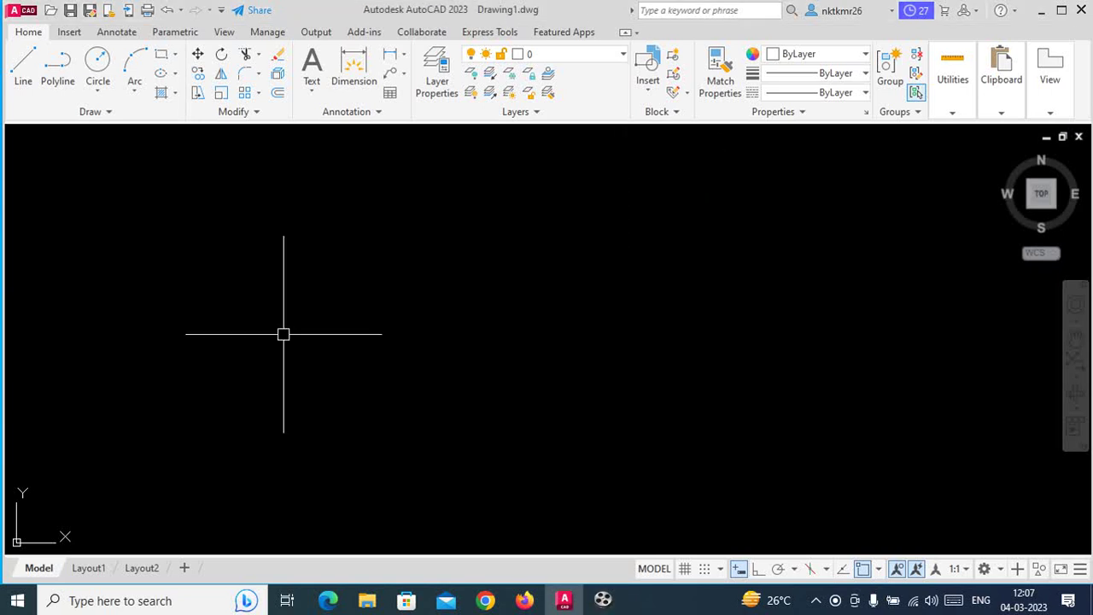
{"action": "mouse_move", "coordinate": [348, 339]}
{"action": "middle_mouse_down"}
{"action": "mouse_move", "coordinate": [324, 359]}
{"action": "mouse_move", "coordinate": [384, 363]}
{"action": "mouse_move", "coordinate": [385, 347]}
{"action": "middle_mouse_up"}
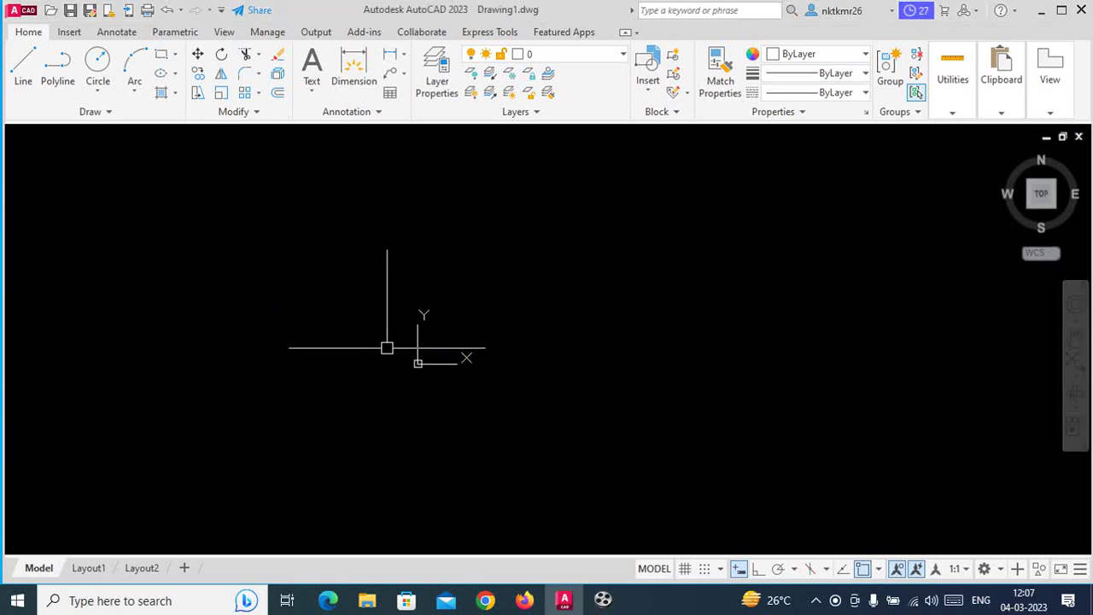
{"action": "left_click", "coordinate": [366, 289]}
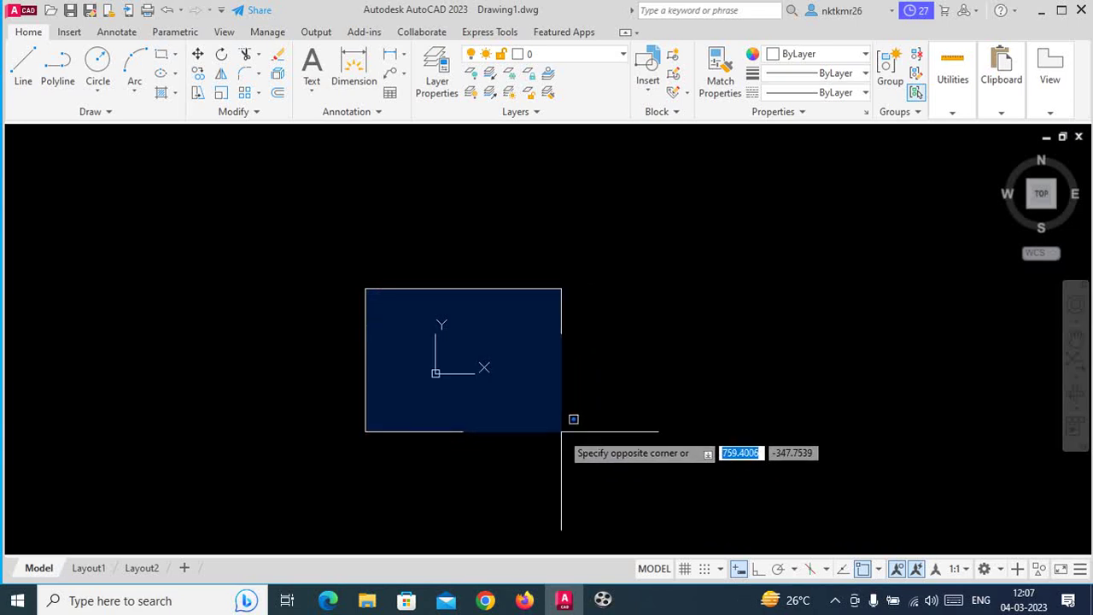
{"action": "left_click", "coordinate": [561, 432]}
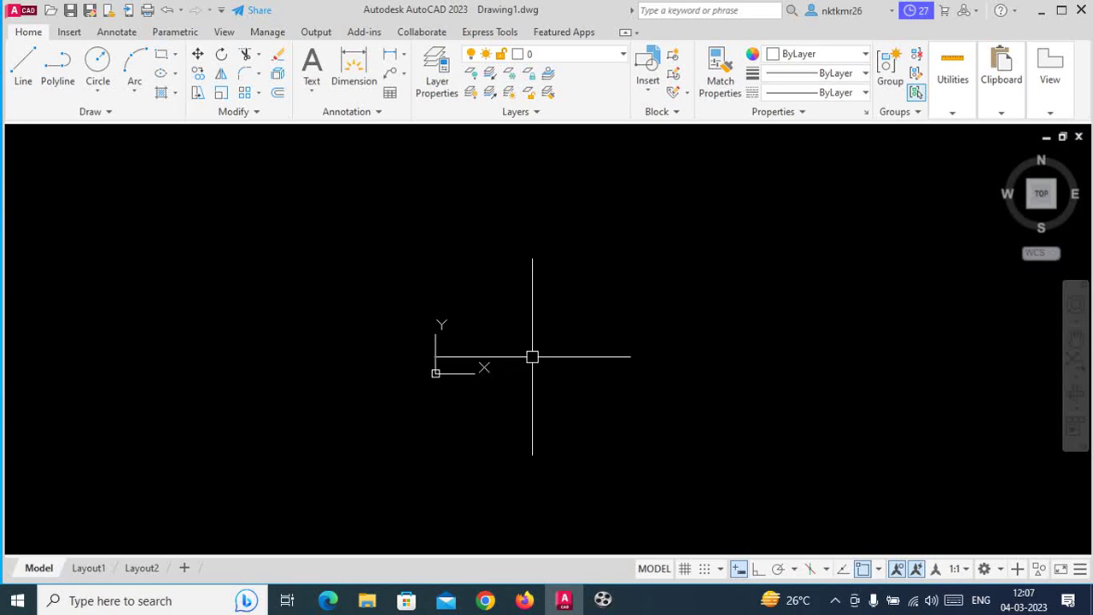
{"action": "left_click", "coordinate": [390, 295]}
{"action": "left_click", "coordinate": [581, 430]}
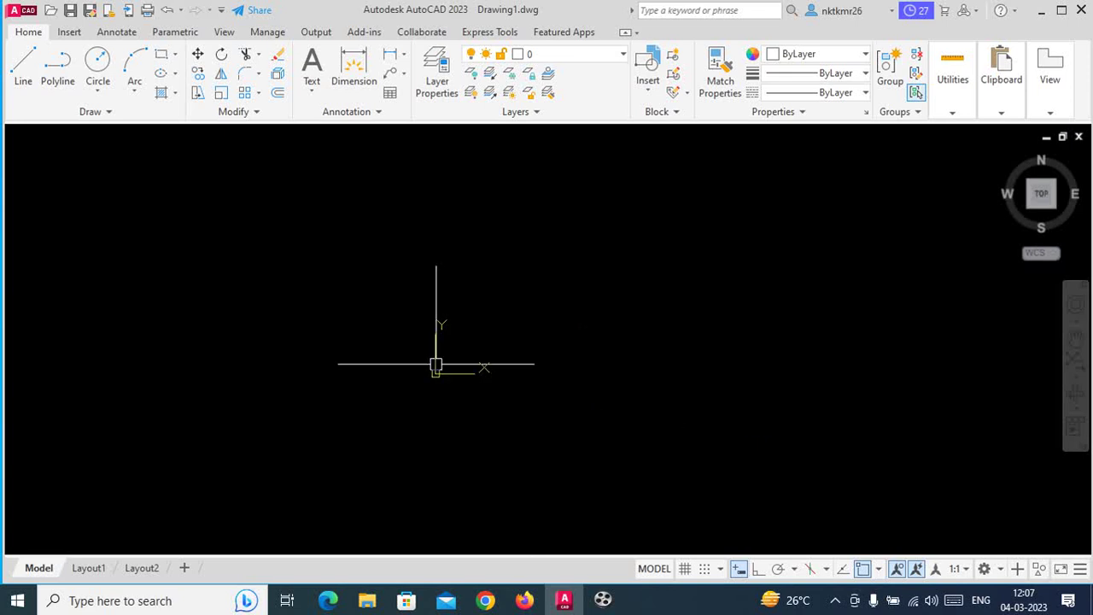
{"action": "left_click", "coordinate": [30, 136]}
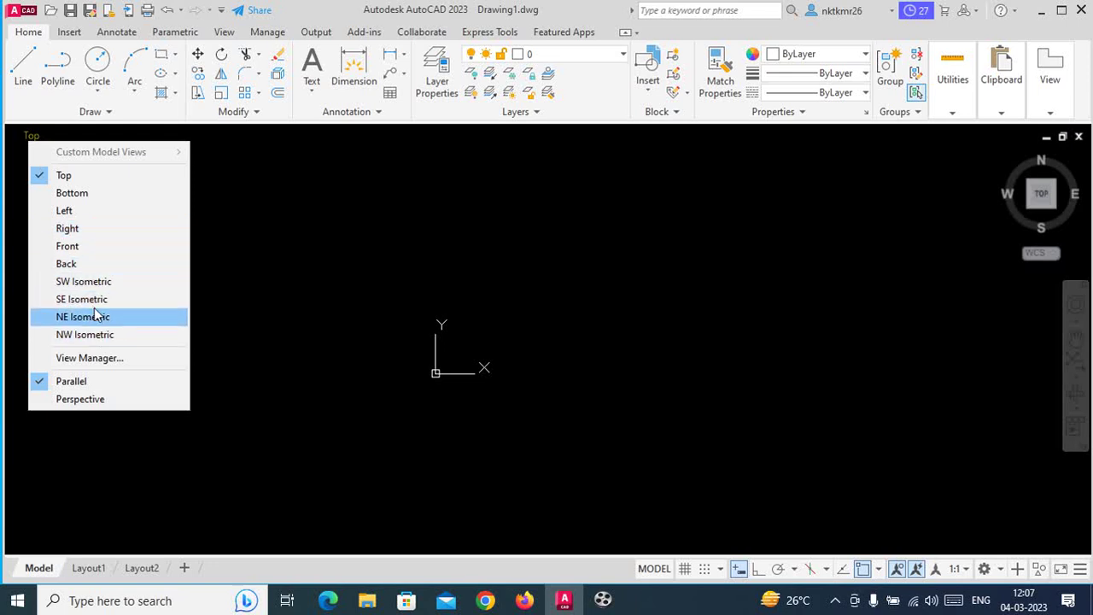
{"action": "left_click", "coordinate": [109, 282]}
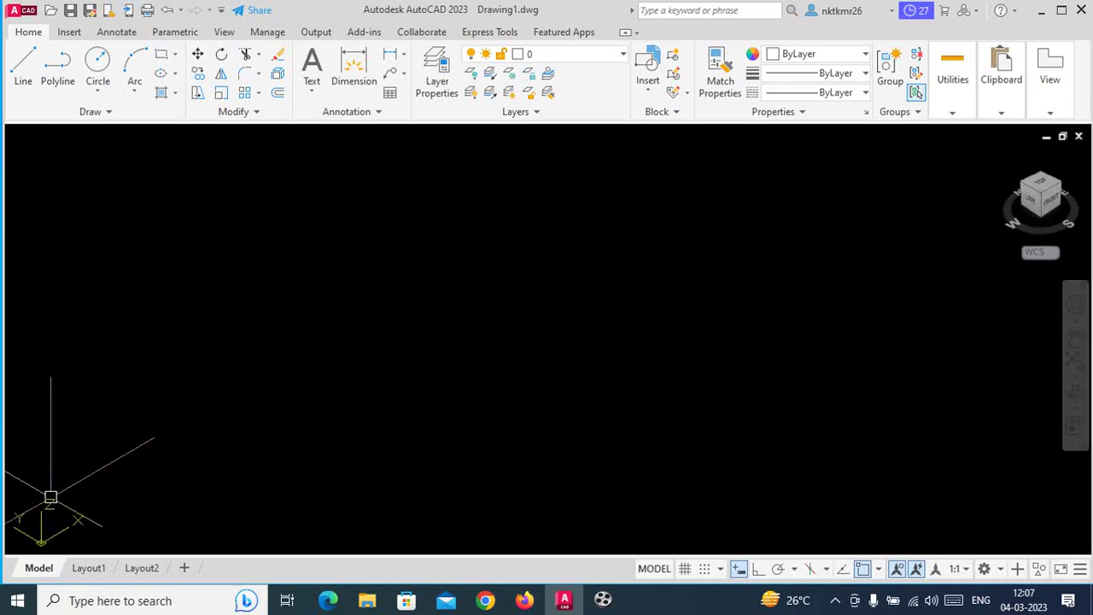
{"action": "mouse_move", "coordinate": [50, 135]}
{"action": "left_click", "coordinate": [35, 141]}
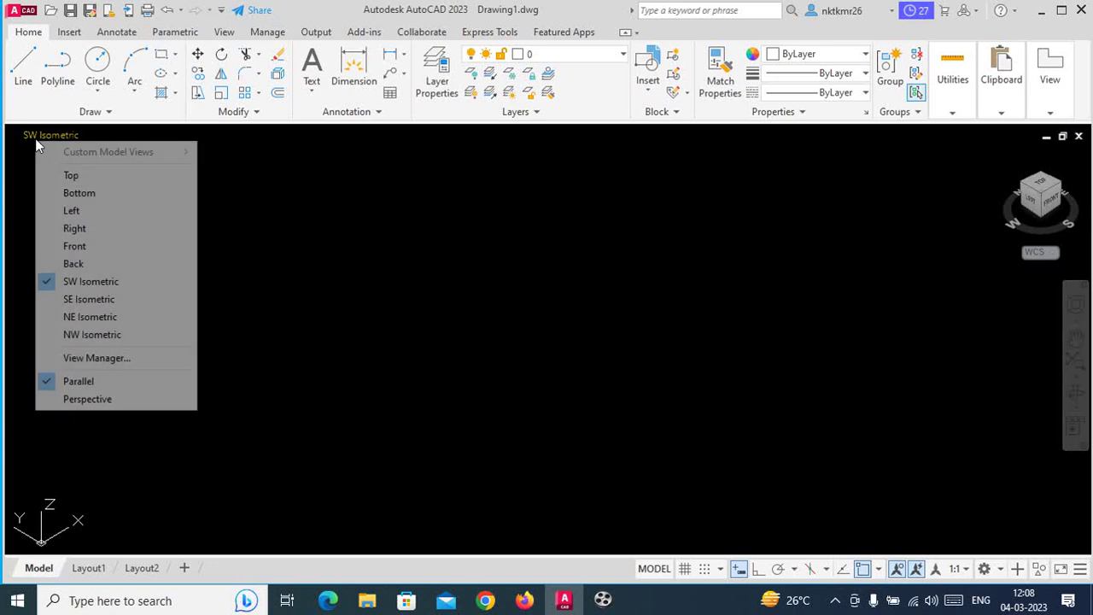
{"action": "left_click", "coordinate": [72, 176]}
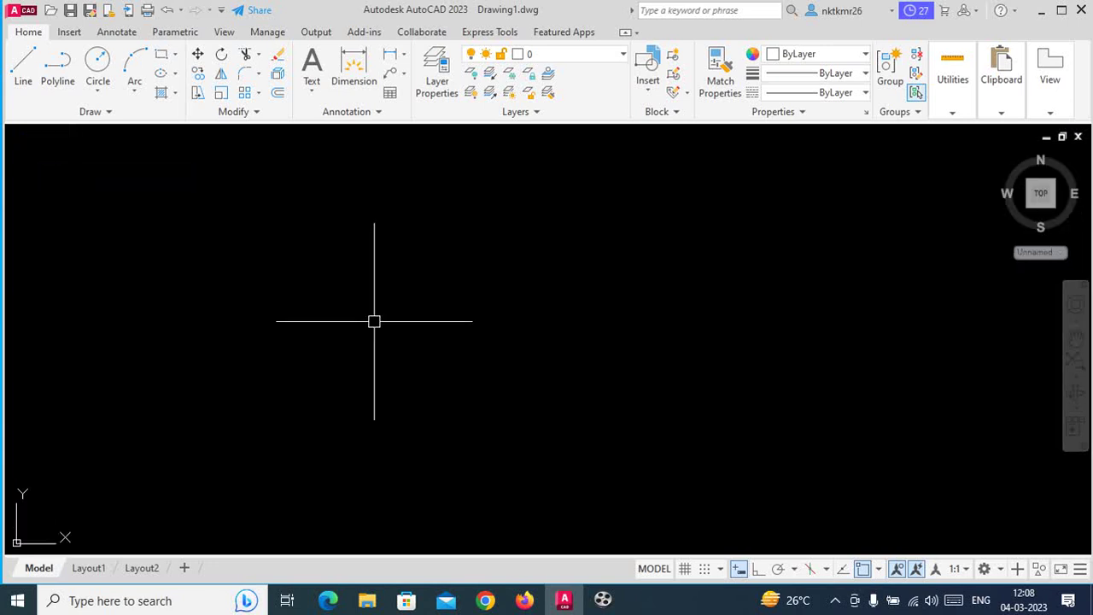
Set drawing units (UN) to Architectural lengths, 0'-0" precision and Inches insertion scale
{"action": "type", "text": "un"}
{"action": "key", "text": "Return"}
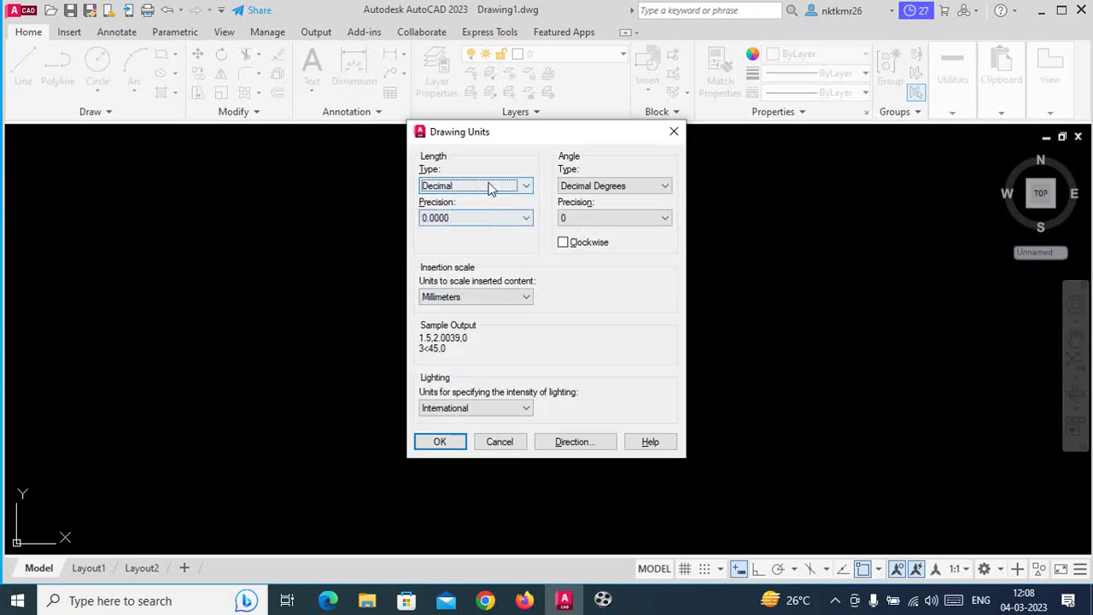
{"action": "left_click", "coordinate": [524, 185]}
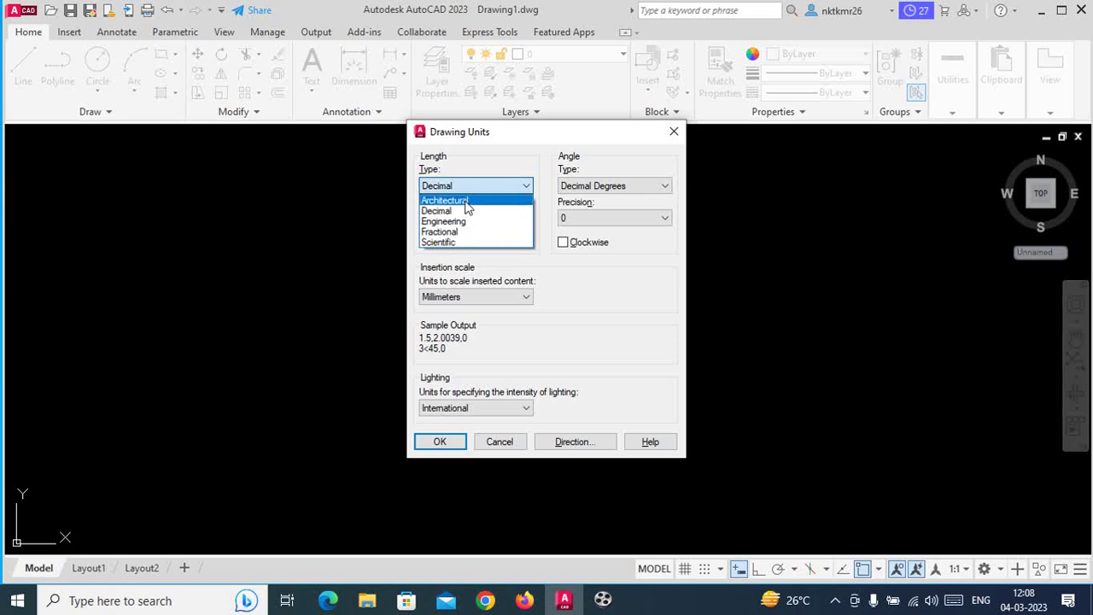
{"action": "left_click", "coordinate": [465, 202]}
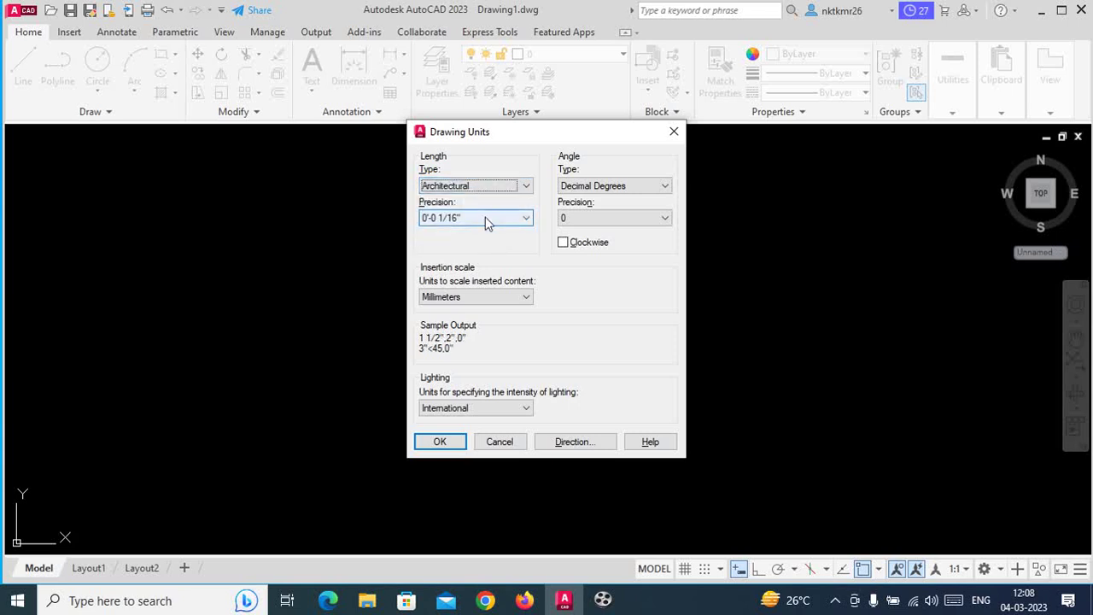
{"action": "left_click", "coordinate": [487, 222]}
{"action": "left_click", "coordinate": [484, 228]}
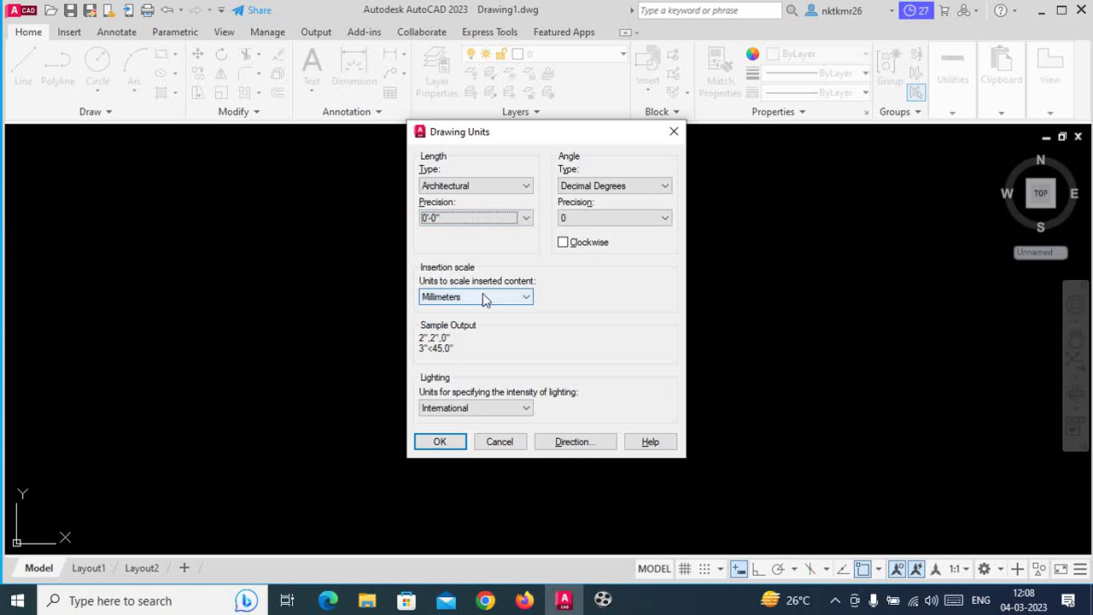
{"action": "left_click", "coordinate": [482, 296]}
{"action": "left_click", "coordinate": [454, 321]}
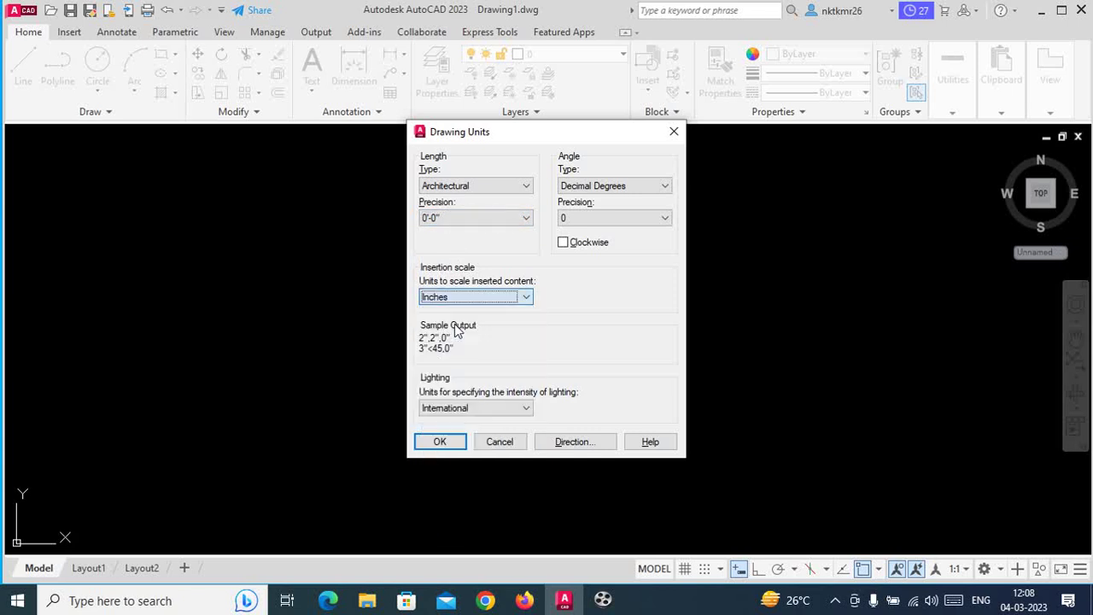
{"action": "left_click", "coordinate": [437, 441]}
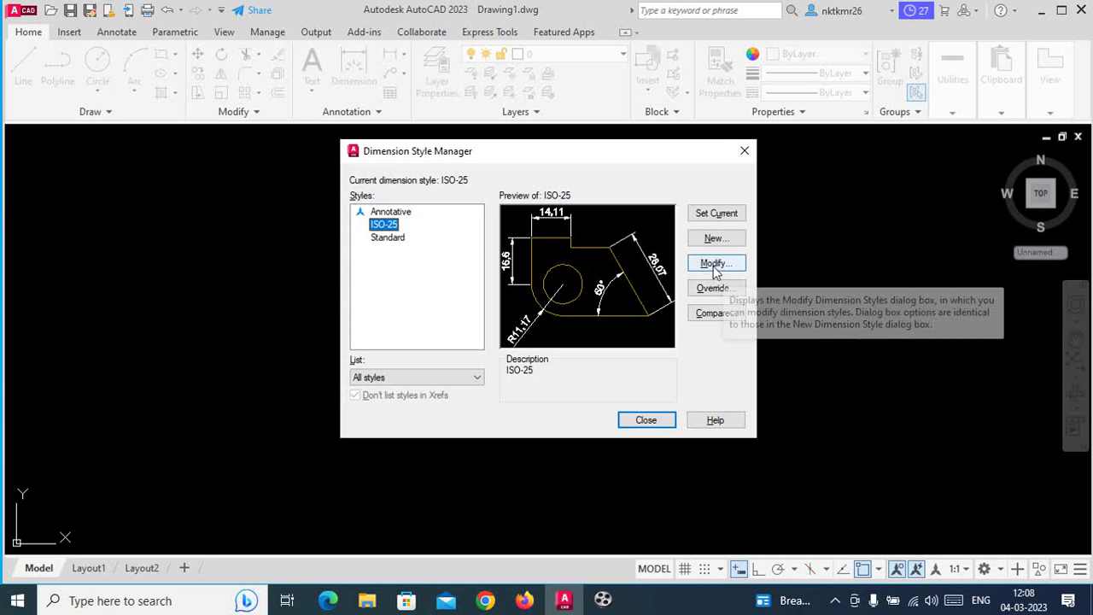
Give the ISO-25 style Architectural primary units at 0'-0" precision, then close the manager
{"action": "left_click", "coordinate": [716, 270]}
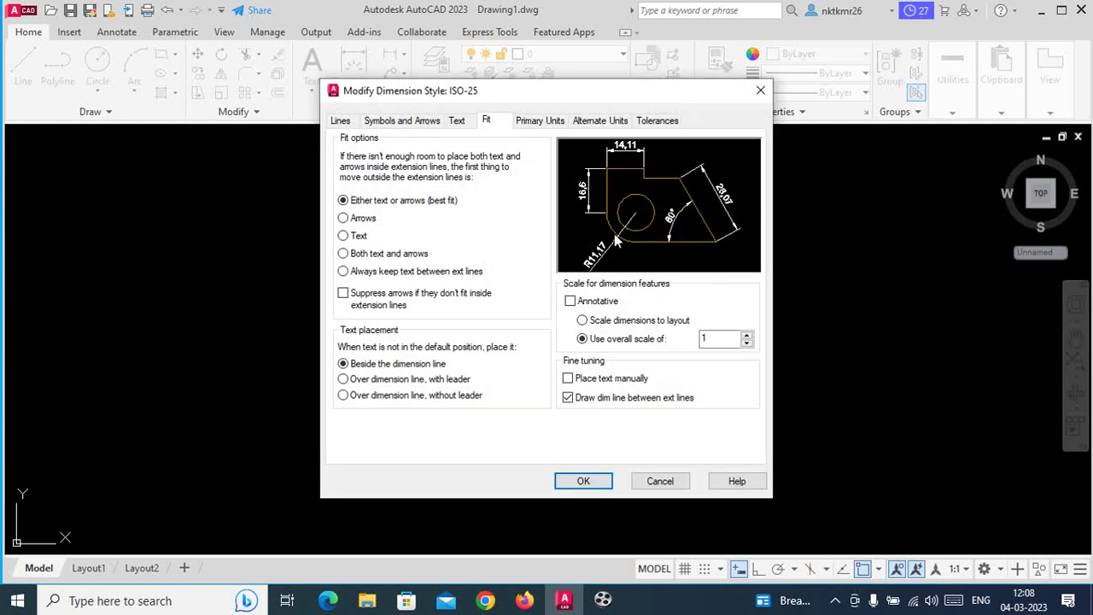
{"action": "left_click", "coordinate": [546, 126]}
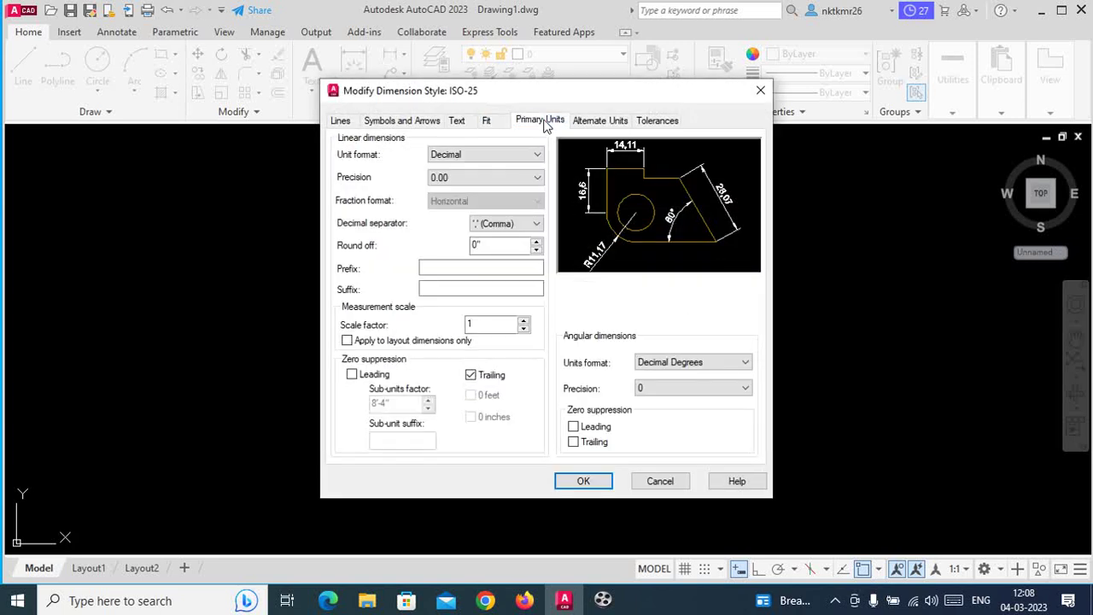
{"action": "left_click", "coordinate": [491, 157]}
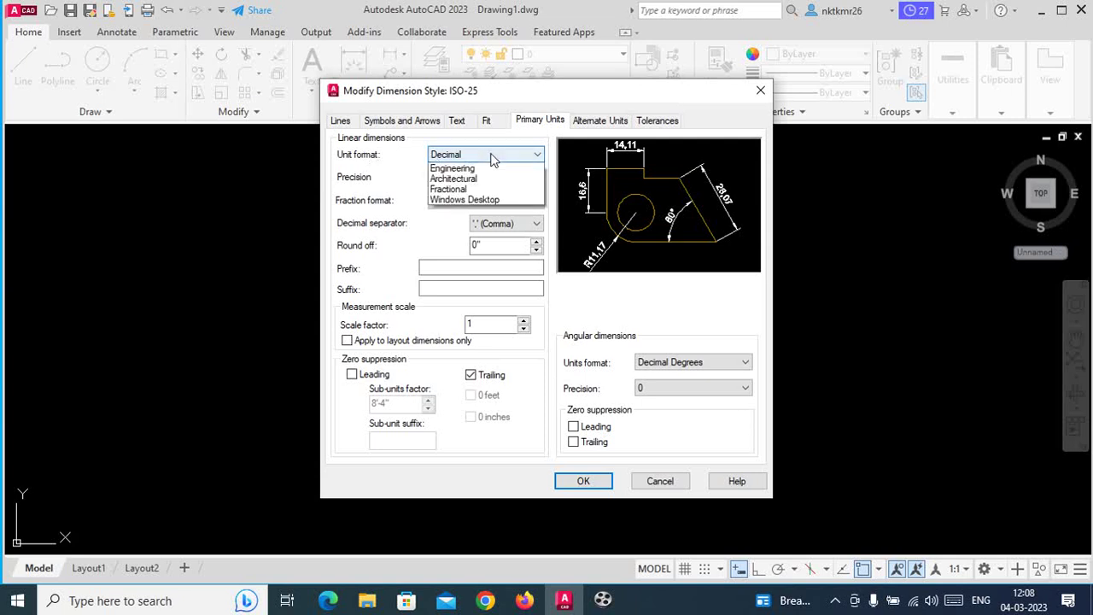
{"action": "left_click", "coordinate": [489, 200]}
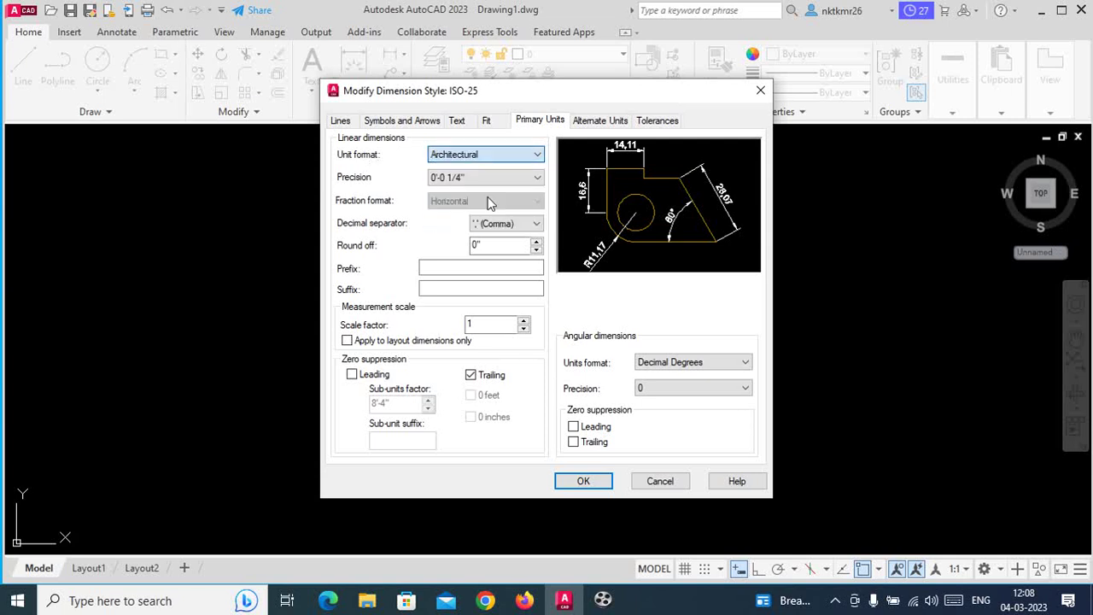
{"action": "left_click", "coordinate": [484, 178]}
{"action": "left_click", "coordinate": [484, 189]}
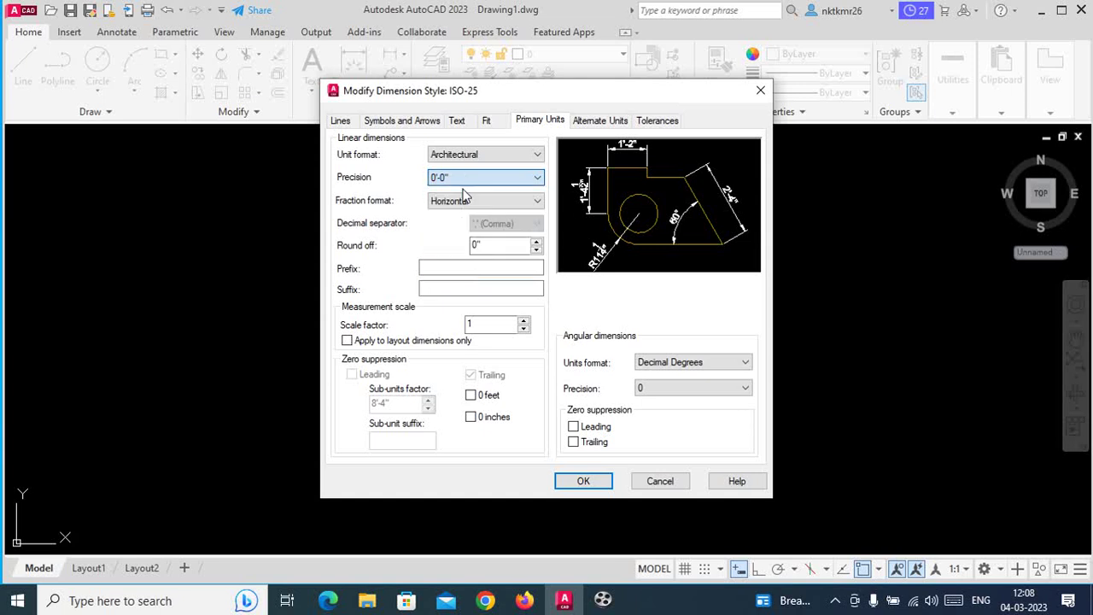
{"action": "left_click", "coordinate": [585, 483]}
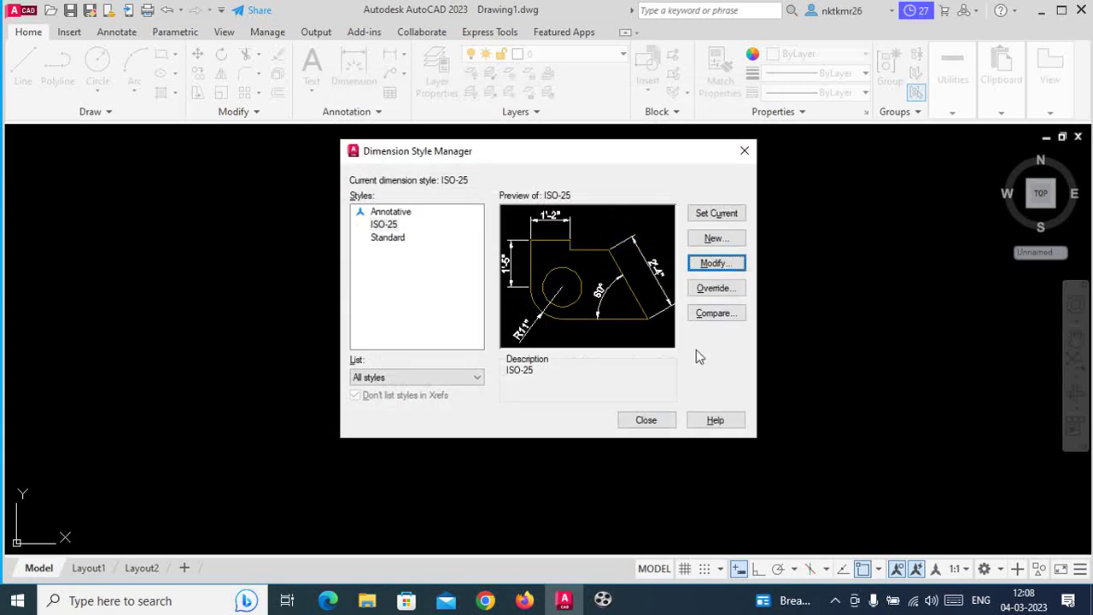
{"action": "left_click", "coordinate": [646, 421]}
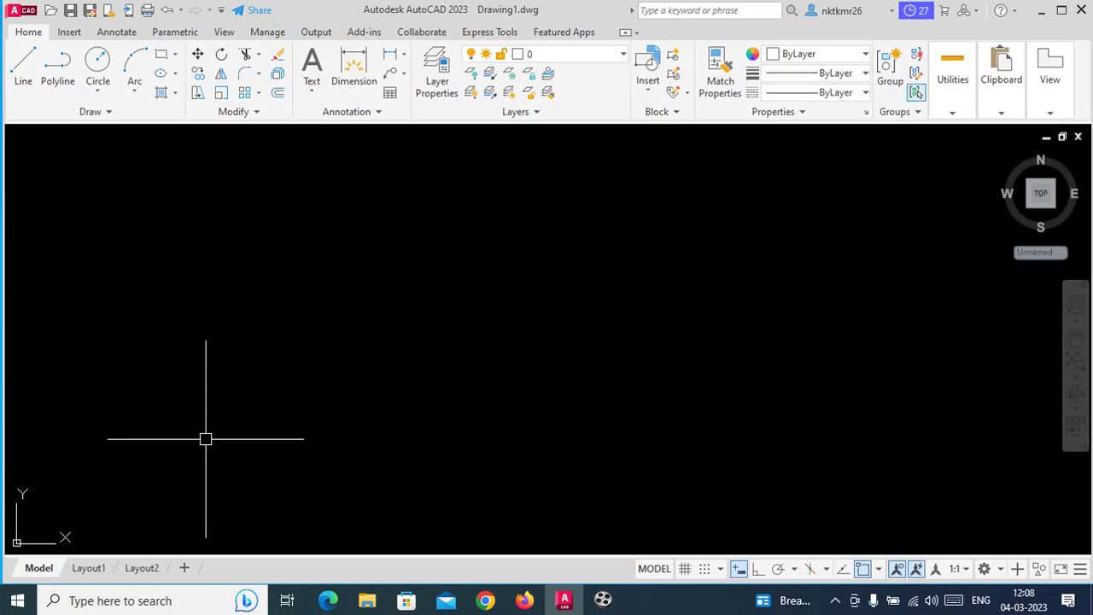
Draw a 10'5" horizontal line with Ortho on and centre it in the view
{"action": "type", "text": "l"}
{"action": "key", "text": "Return"}
{"action": "left_click", "coordinate": [231, 360]}
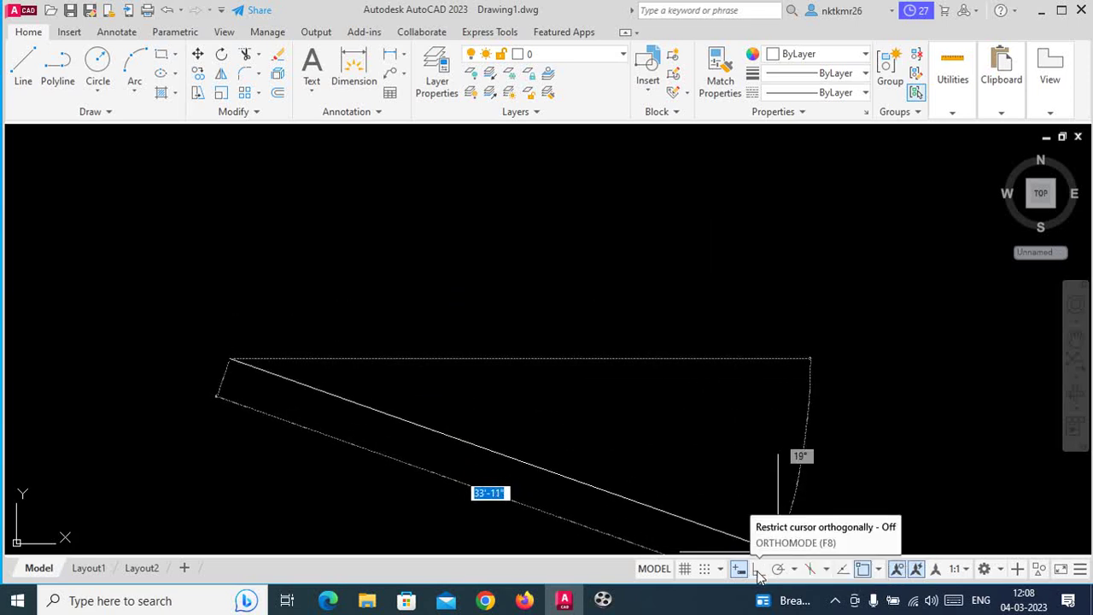
{"action": "left_click", "coordinate": [758, 568]}
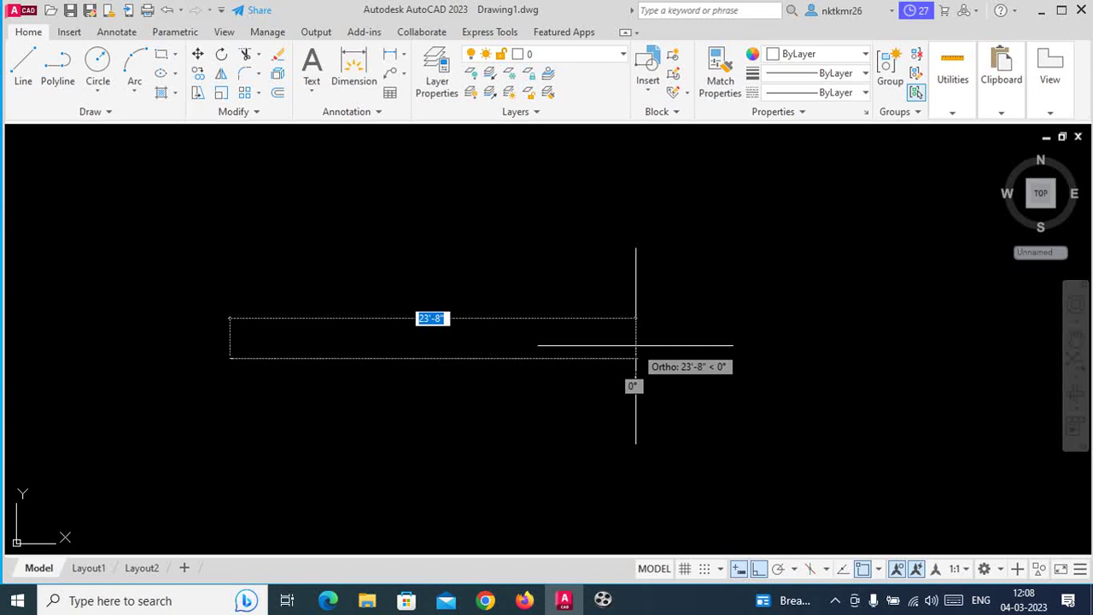
{"action": "type", "text": "10'5"}
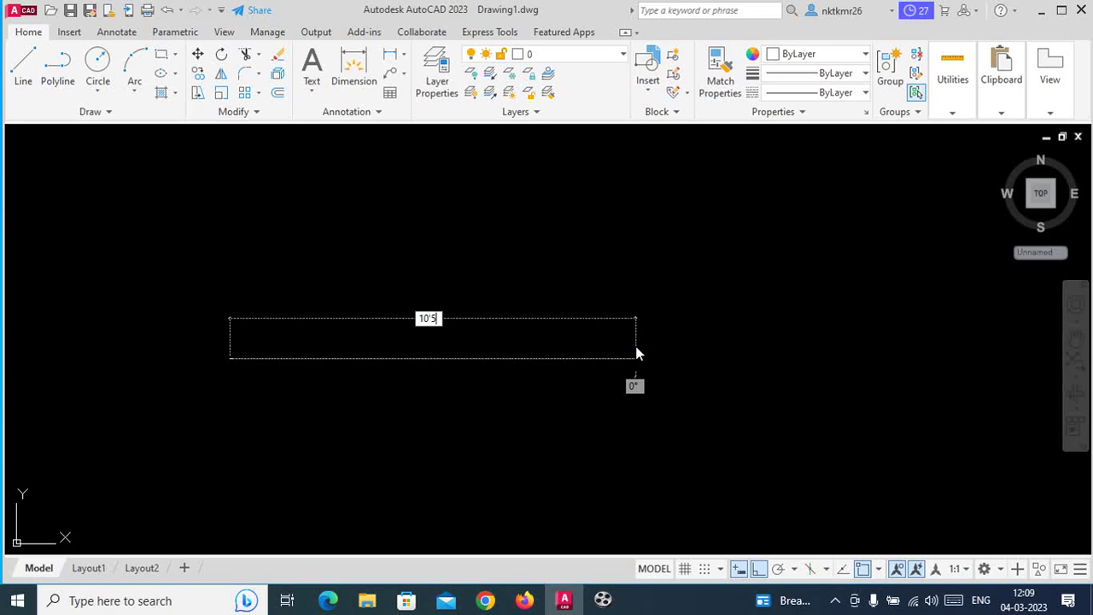
{"action": "key", "text": "Return"}
{"action": "middle_click_drag", "start_coordinate": [350, 359], "coordinate": [481, 322]}
{"action": "scroll", "coordinate": [483, 326], "scroll_direction": "up", "scroll_amount": 6}
{"action": "scroll", "coordinate": [484, 322], "scroll_direction": "down", "scroll_amount": 2}
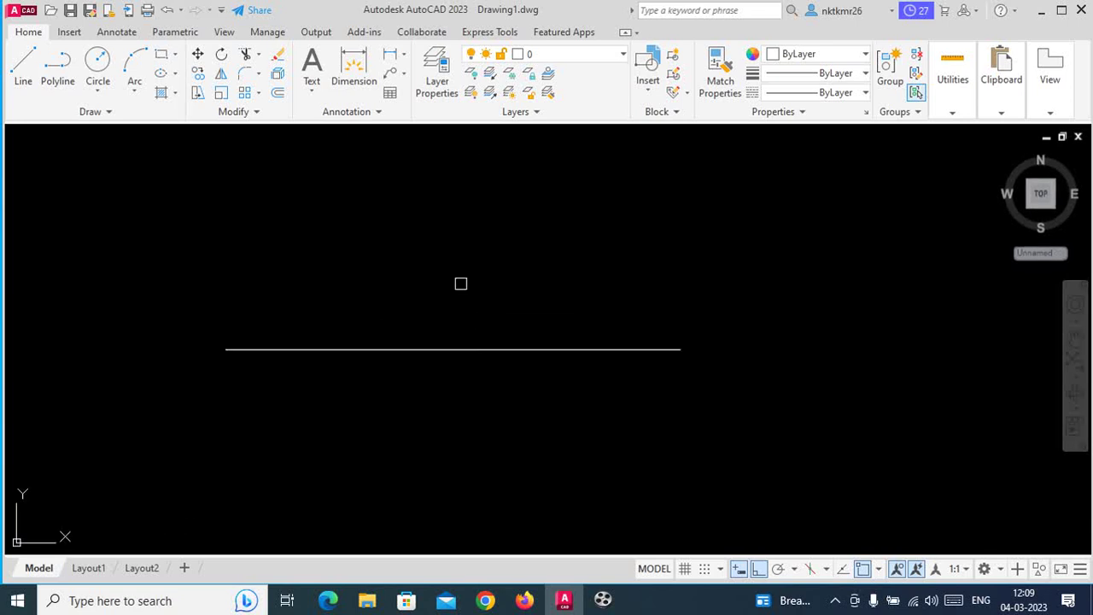
Place a 10'-5" linear dimension above the line, measured between its two endpoints
{"action": "left_click", "coordinate": [362, 64]}
{"action": "left_click", "coordinate": [223, 349]}
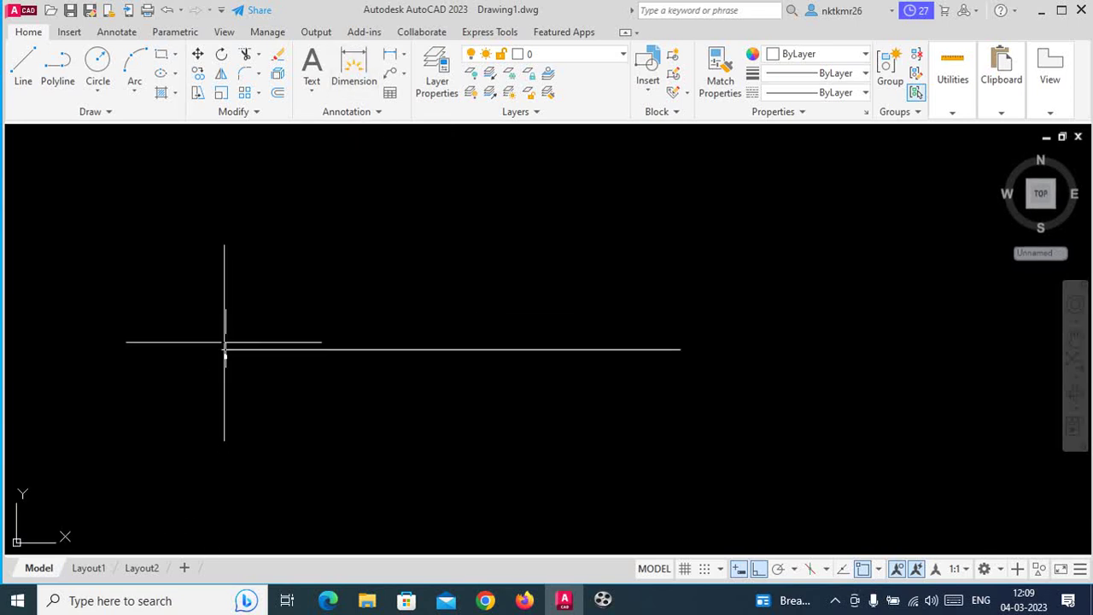
{"action": "left_click", "coordinate": [681, 349]}
{"action": "left_click", "coordinate": [546, 293]}
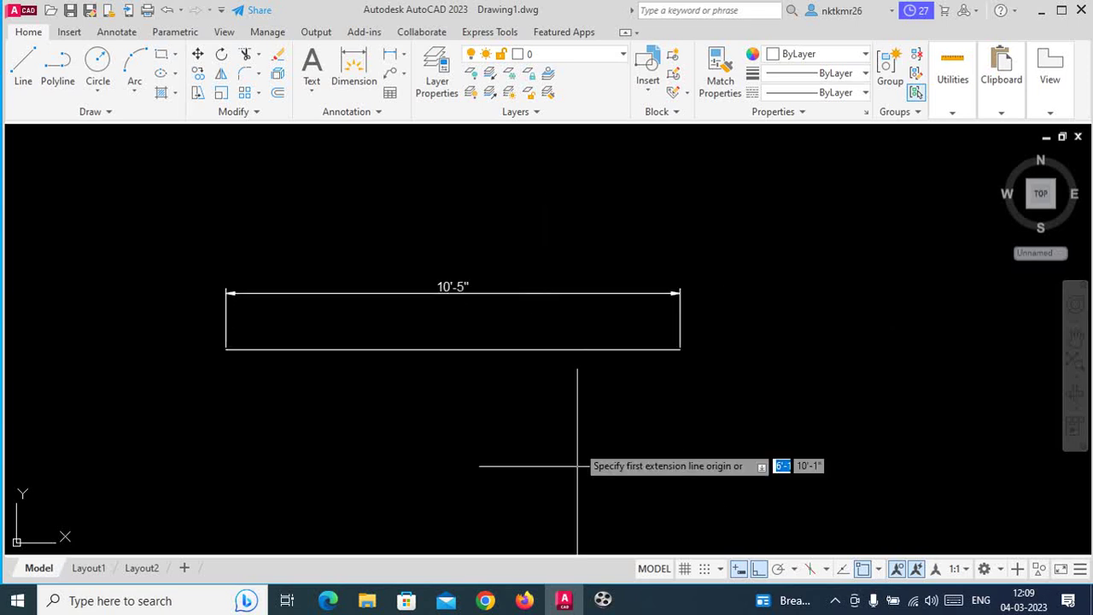
{"action": "key", "text": "Escape"}
{"action": "scroll", "coordinate": [423, 325], "scroll_direction": "up", "scroll_amount": 2}
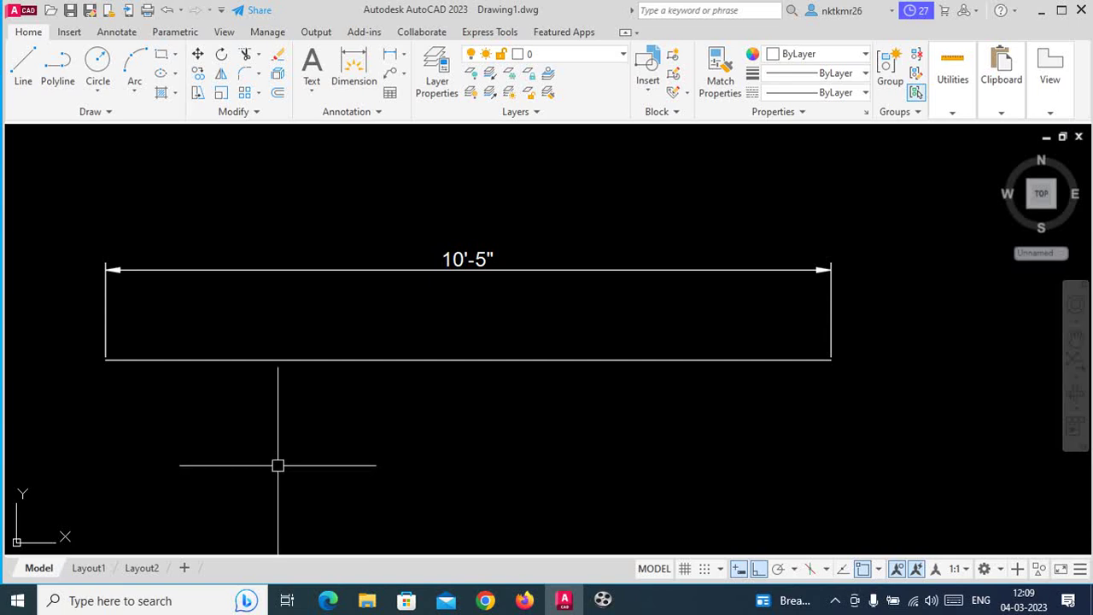
Make ISO-25 dimension lines Yellow and extension lines Blue
{"action": "type", "text": "d"}
{"action": "key", "text": "Return"}
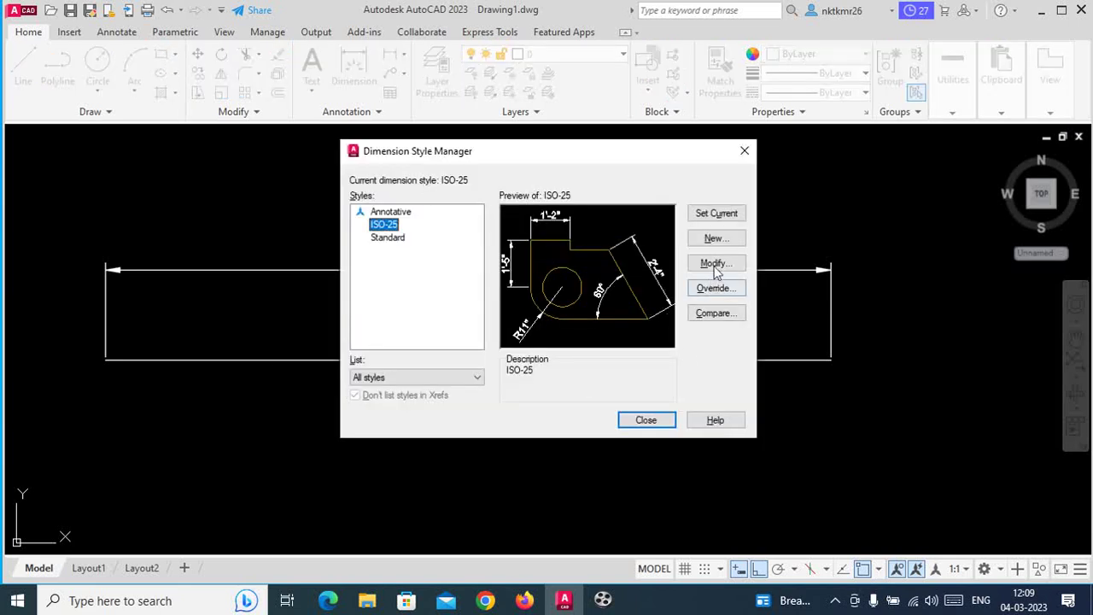
{"action": "left_click", "coordinate": [715, 263]}
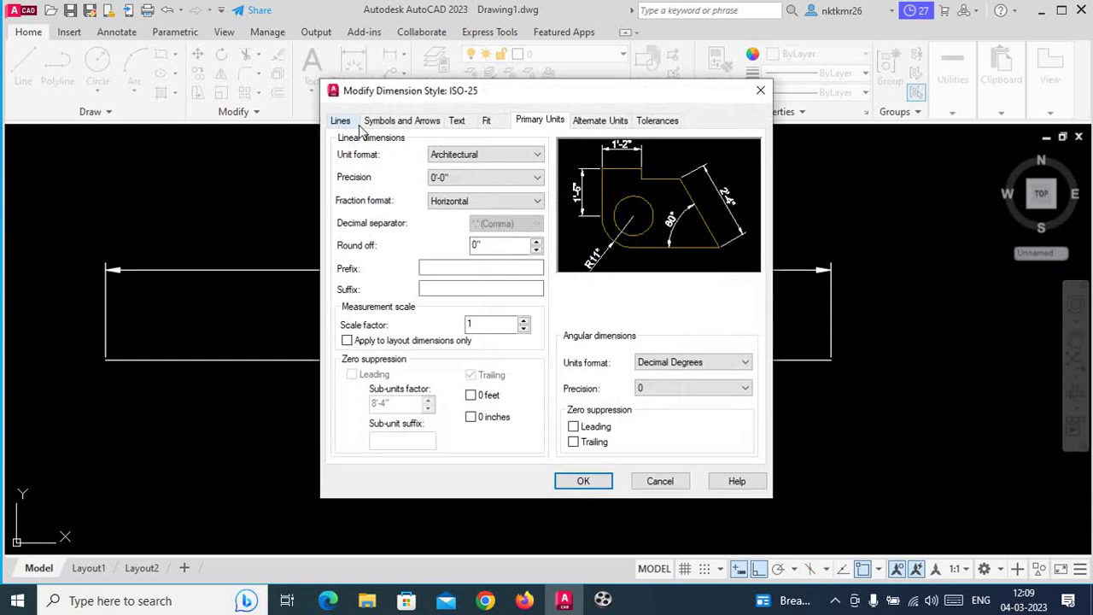
{"action": "left_click", "coordinate": [340, 120]}
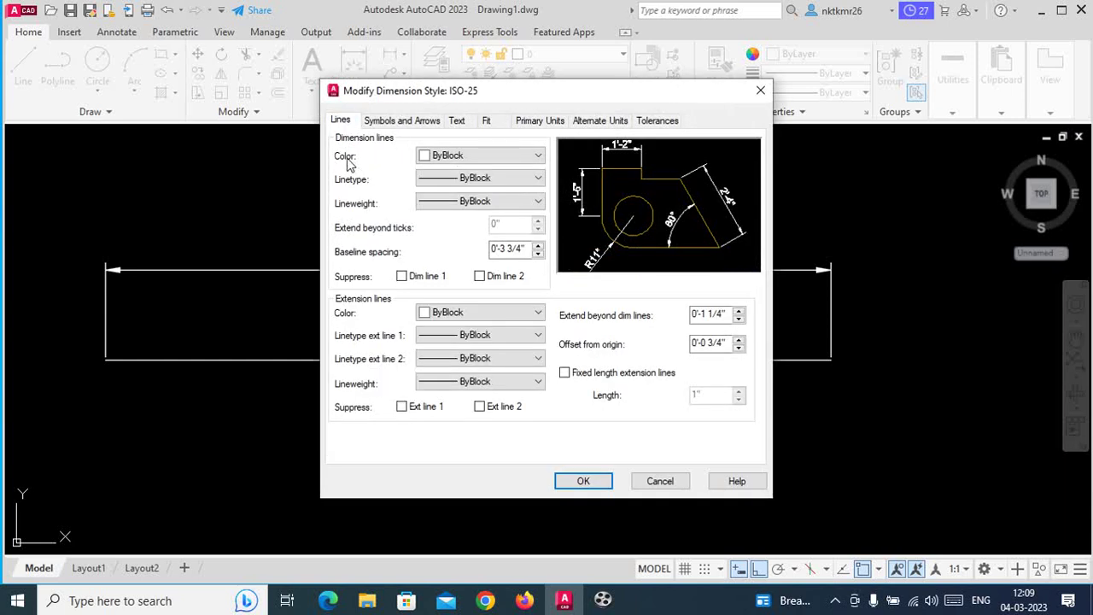
{"action": "left_click", "coordinate": [482, 156]}
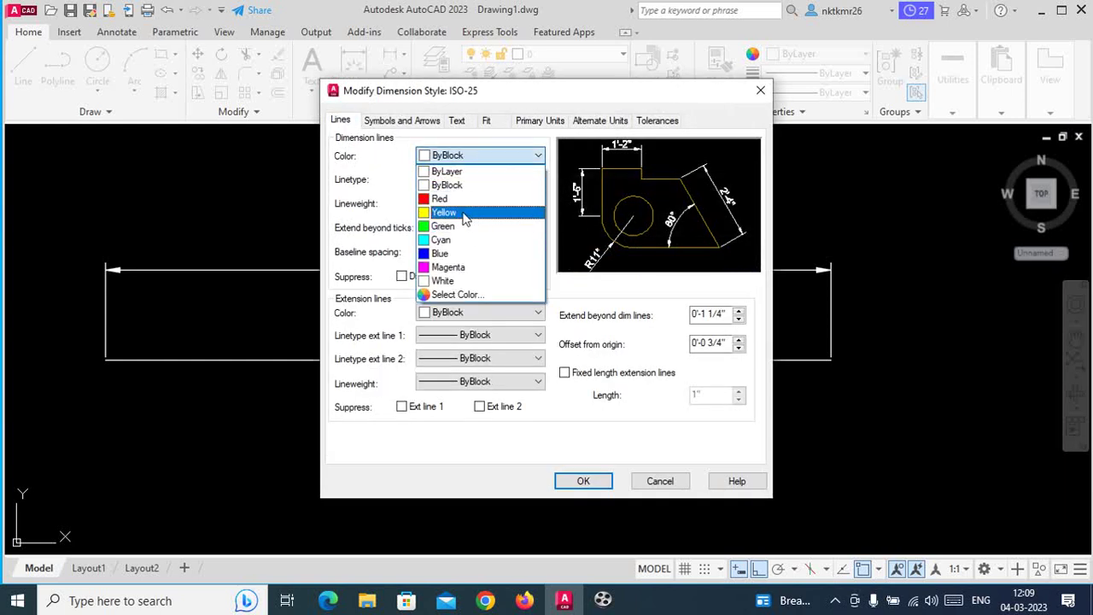
{"action": "left_click", "coordinate": [466, 219]}
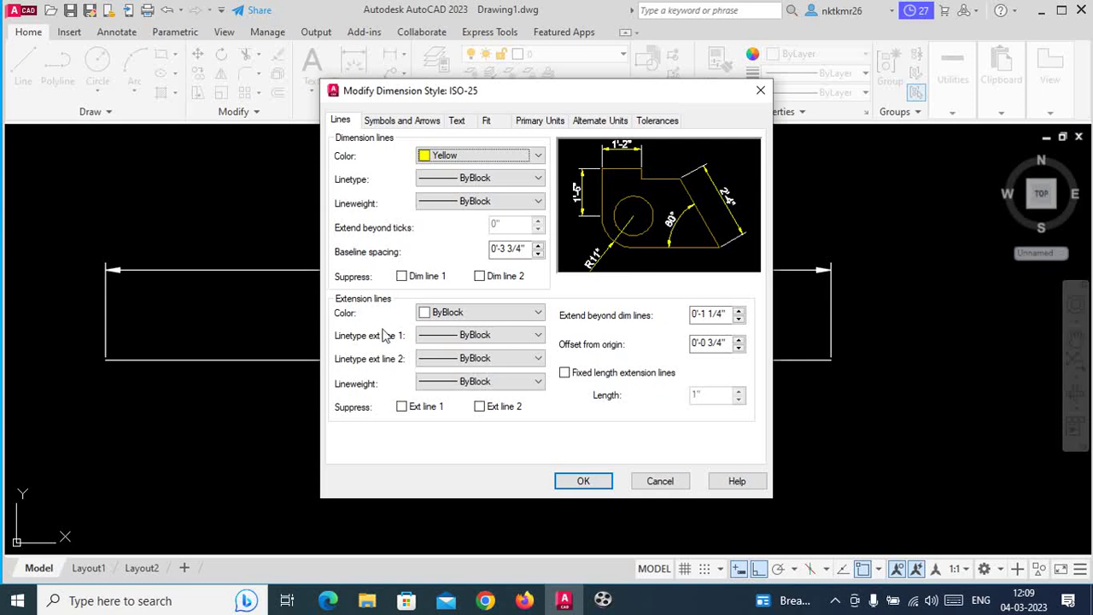
{"action": "left_click", "coordinate": [462, 313]}
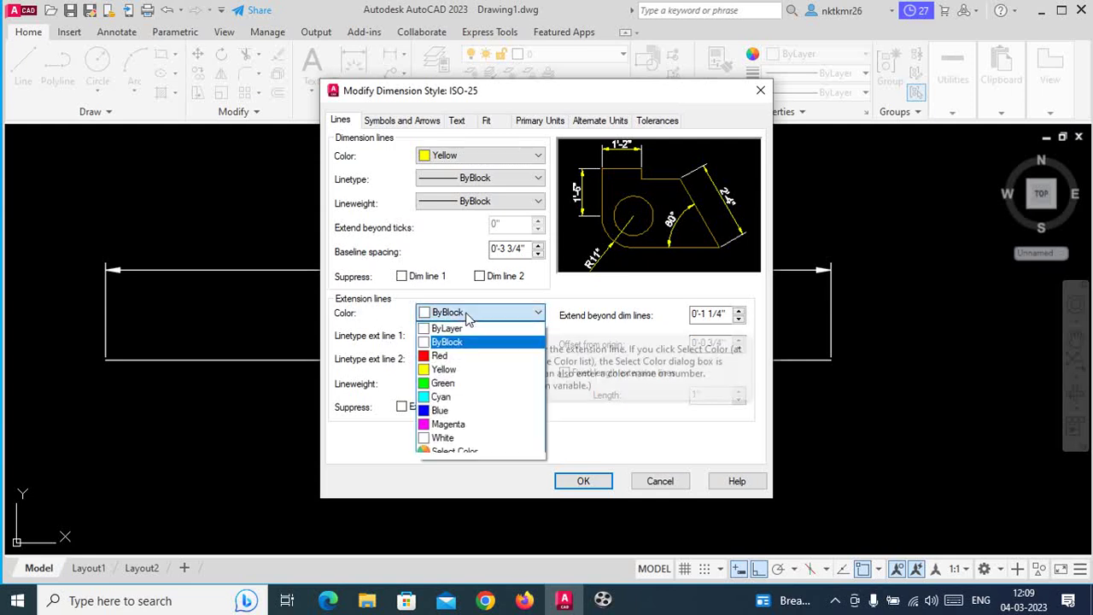
{"action": "left_click", "coordinate": [452, 412]}
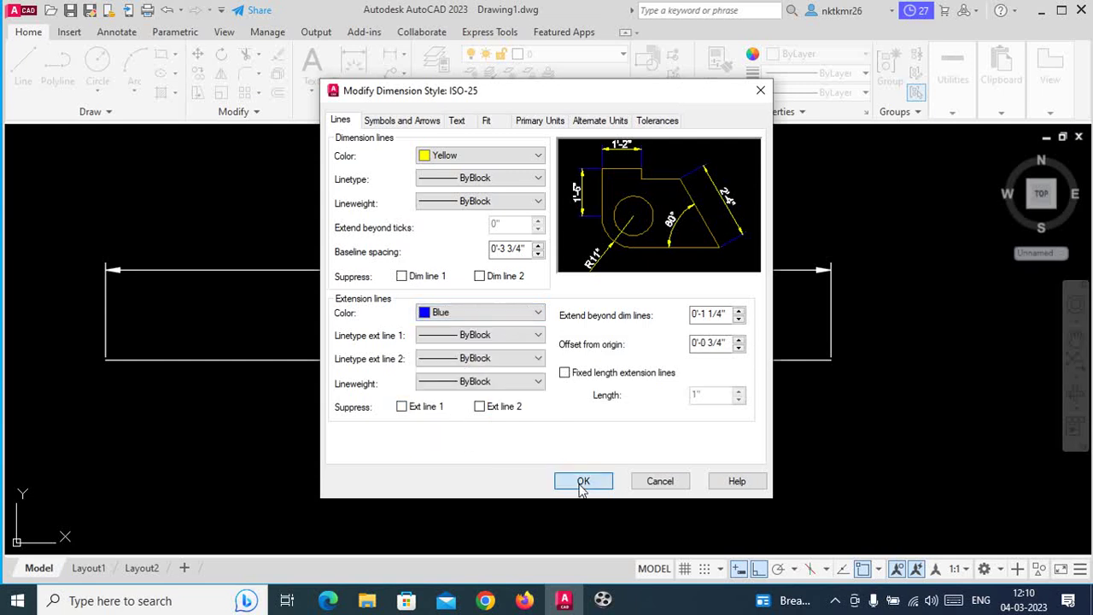
{"action": "left_click", "coordinate": [582, 482]}
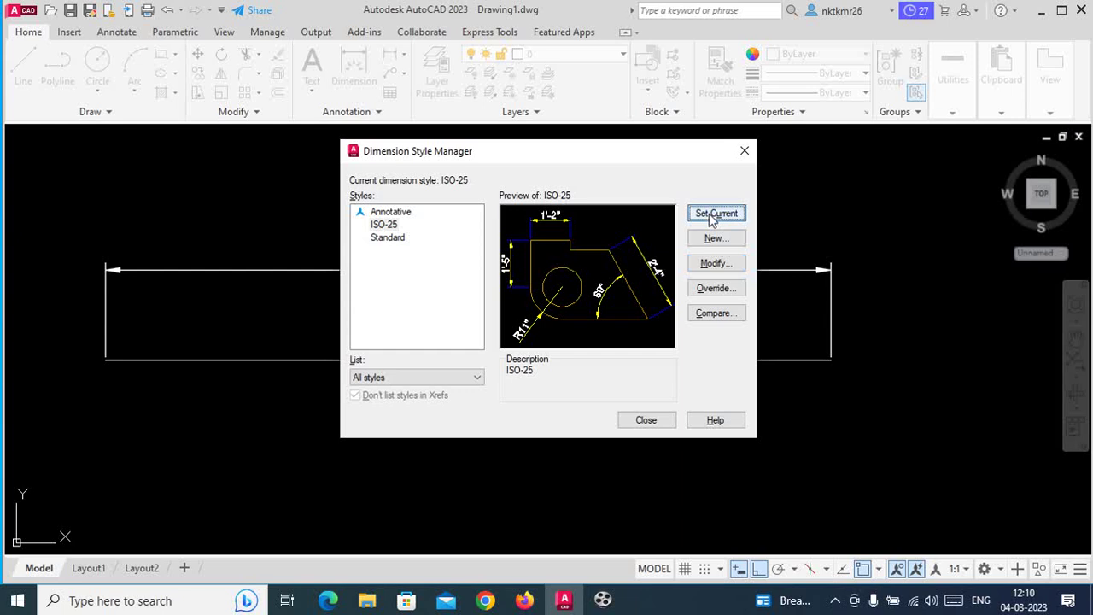
{"action": "left_click", "coordinate": [649, 422]}
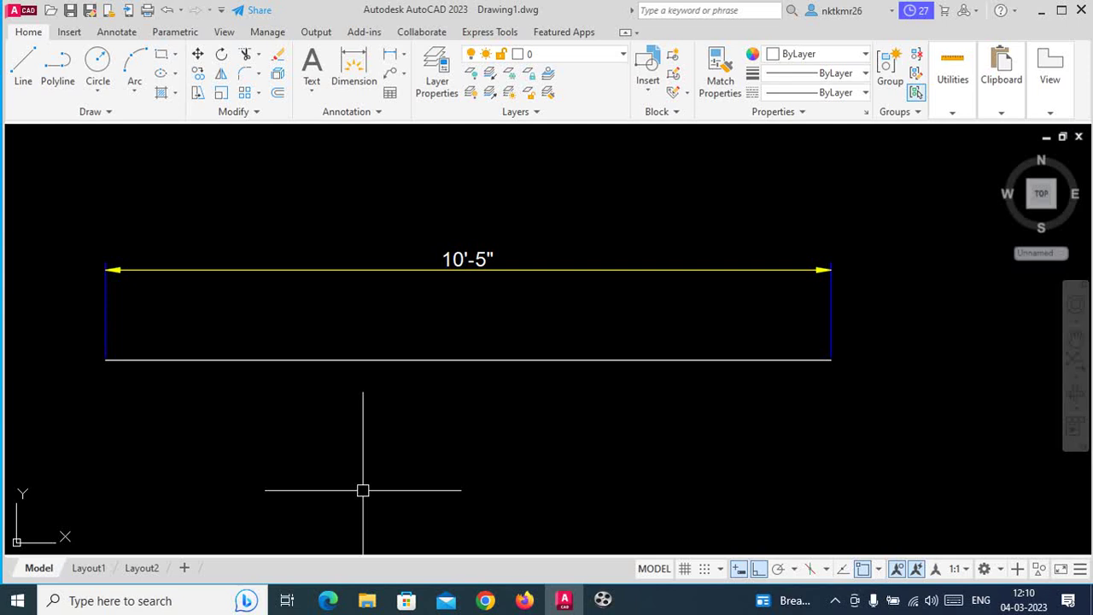
Crossing-select the dimensioned line and its dimension, then delete them
{"action": "scroll", "coordinate": [377, 427], "scroll_direction": "down", "scroll_amount": 4}
{"action": "left_click", "coordinate": [678, 278]}
{"action": "left_click", "coordinate": [208, 455]}
{"action": "key", "text": "Delete"}
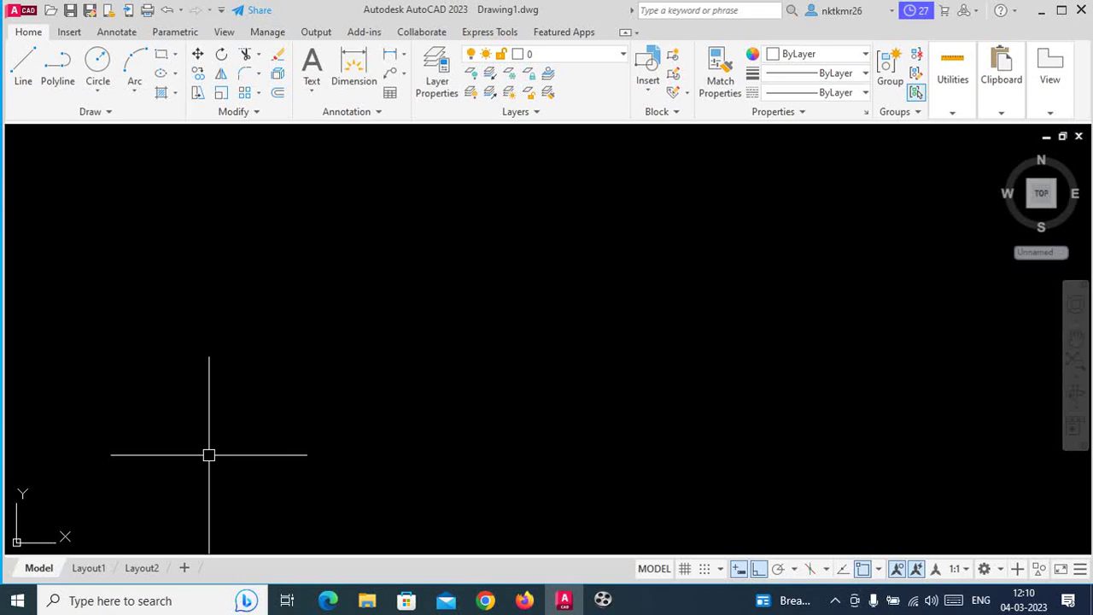
Switch drawing units to Decimal with 0.0 precision and Millimeters insertion scale
{"action": "type", "text": "un"}
{"action": "key", "text": "Return"}
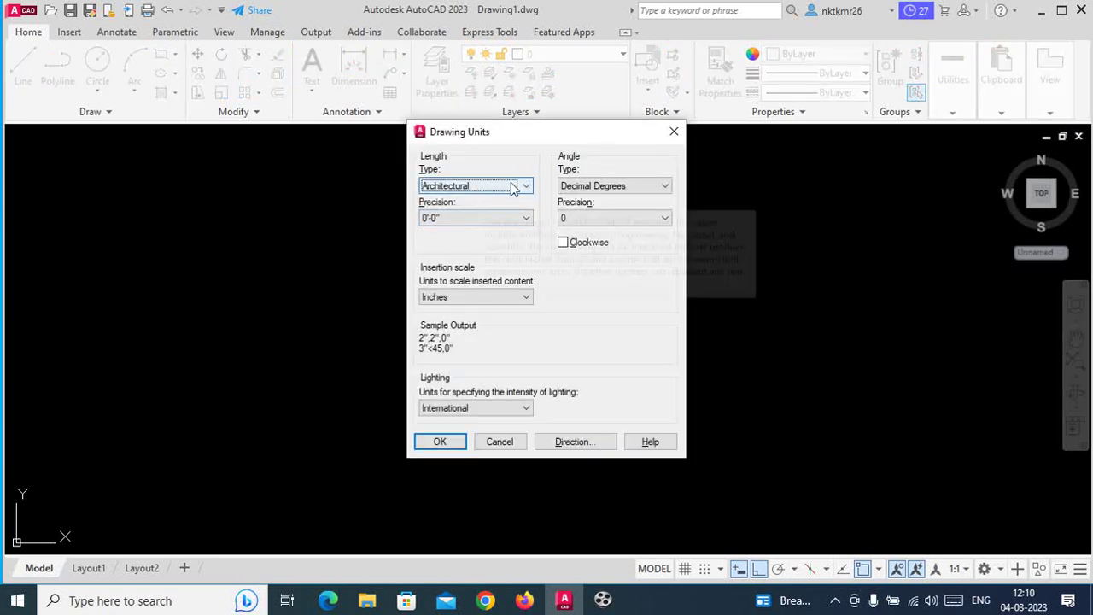
{"action": "left_click", "coordinate": [499, 188]}
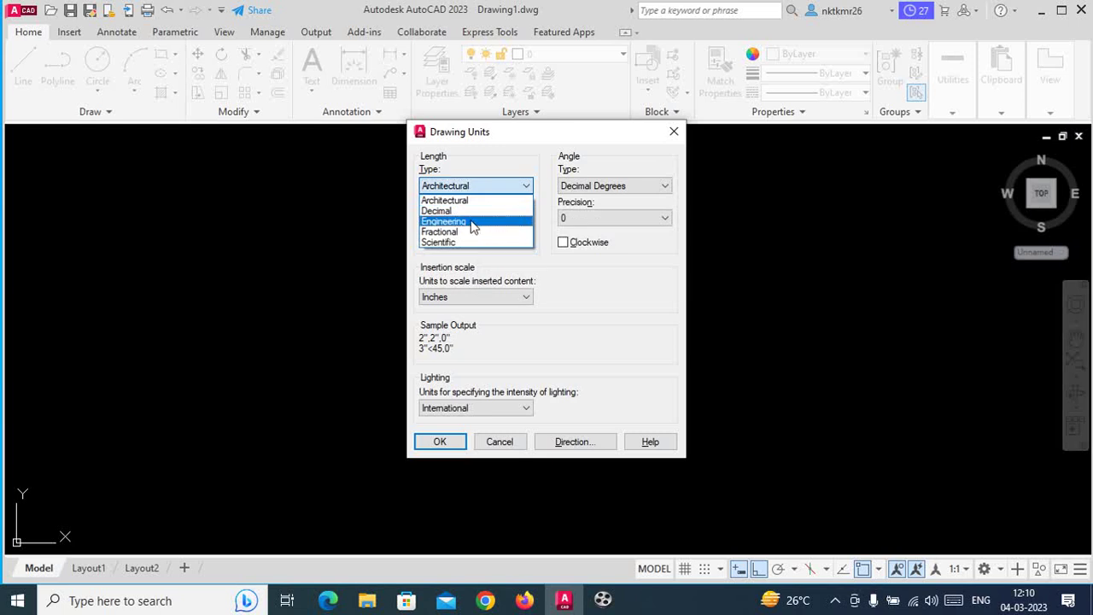
{"action": "left_click", "coordinate": [470, 207]}
{"action": "left_click", "coordinate": [469, 218]}
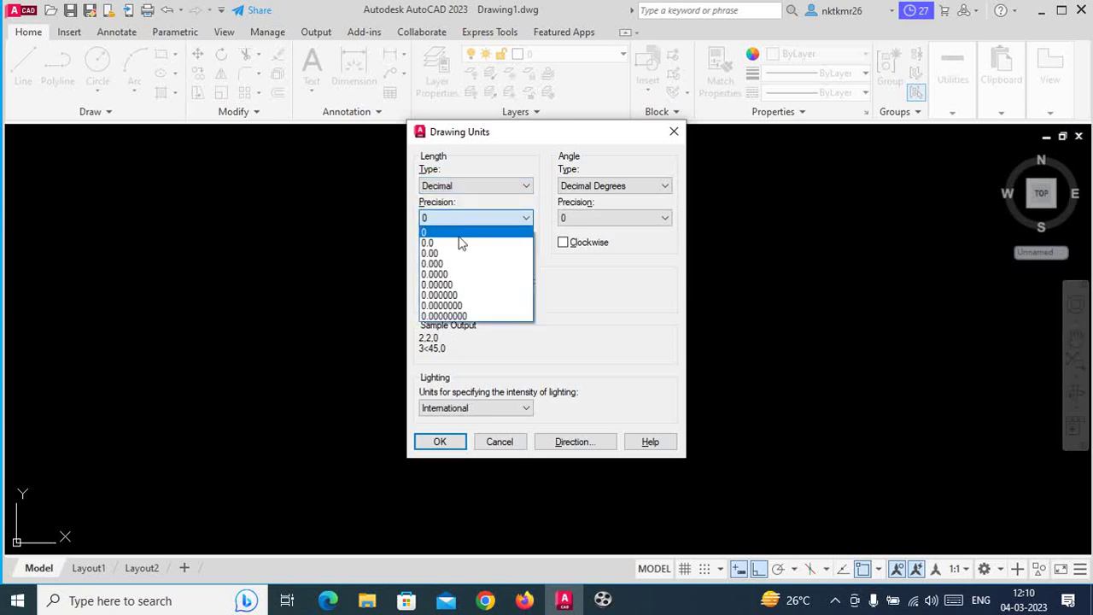
{"action": "left_click", "coordinate": [460, 246]}
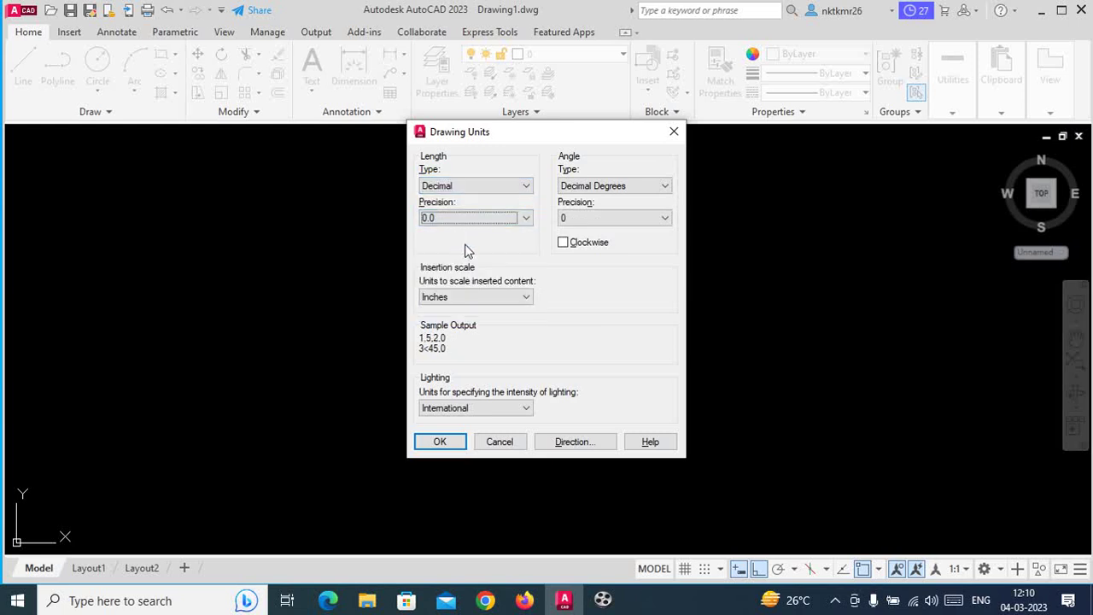
{"action": "left_click", "coordinate": [469, 299]}
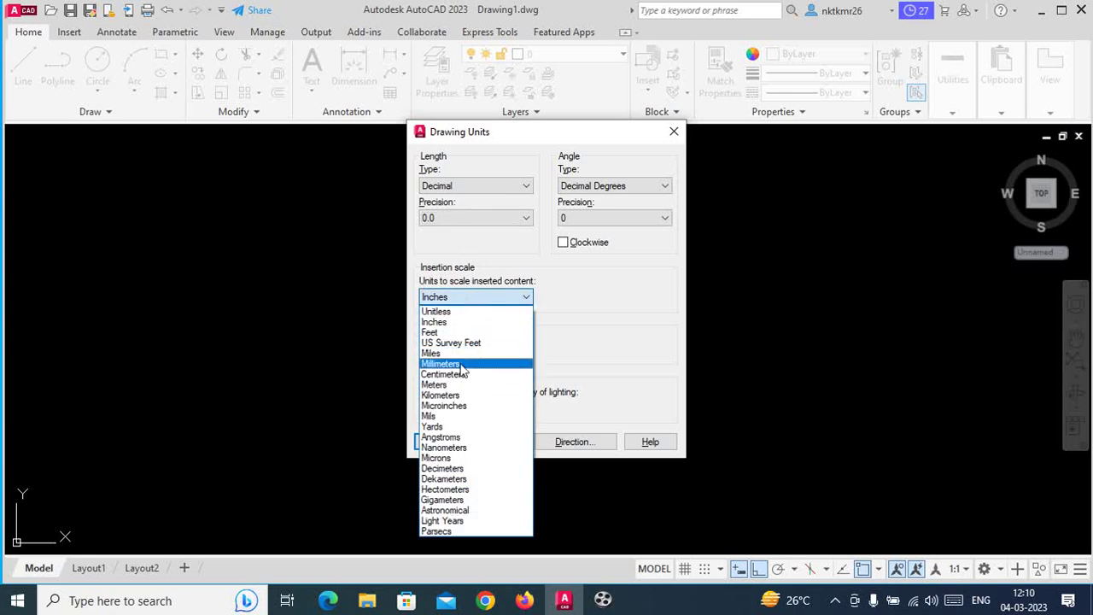
{"action": "left_click", "coordinate": [461, 365]}
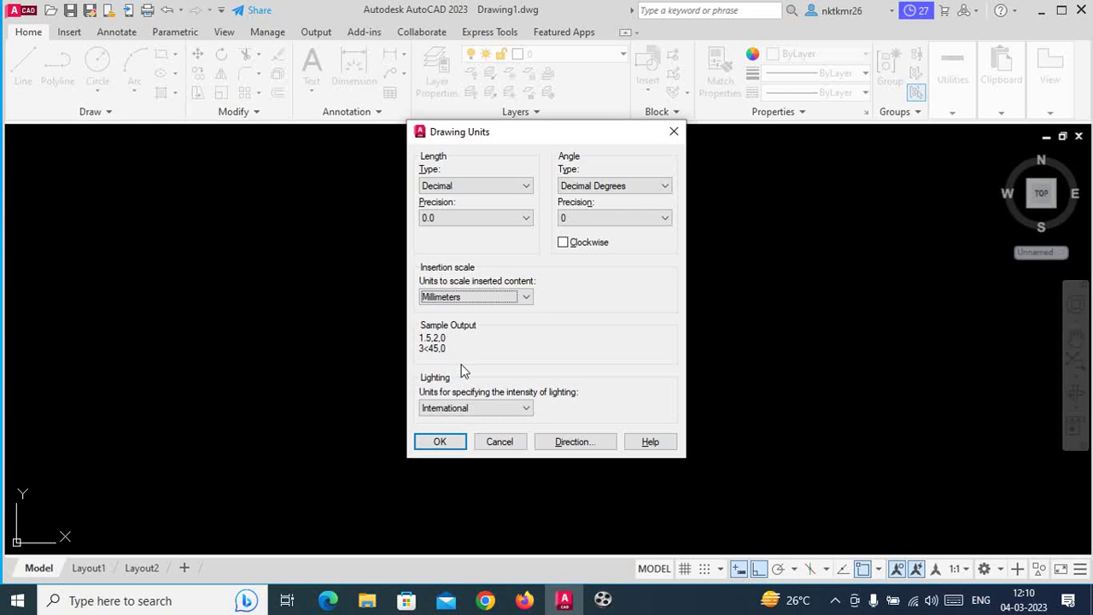
{"action": "left_click", "coordinate": [438, 443]}
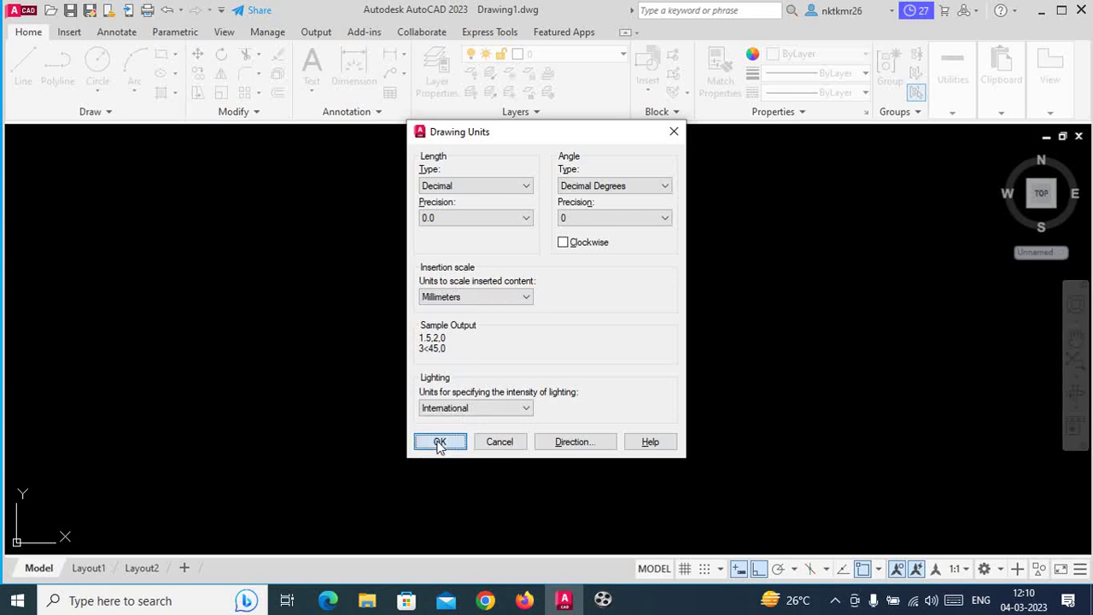
{"action": "type", "text": "d"}
{"action": "key", "text": "Return"}
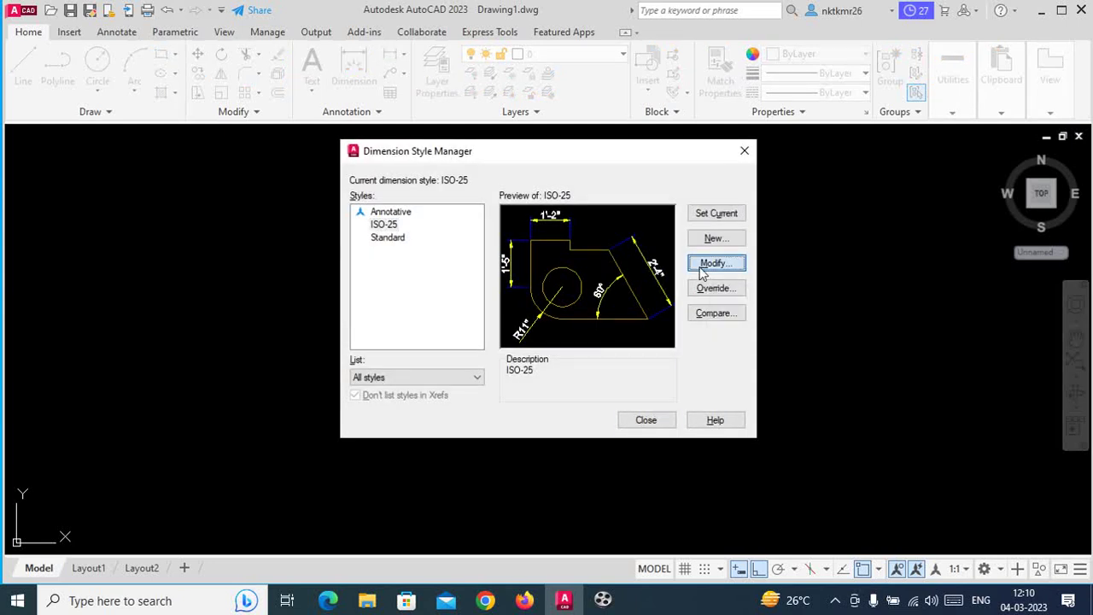
Give ISO-25 Decimal primary units at 0.0 precision and set it as current
{"action": "left_click", "coordinate": [714, 263]}
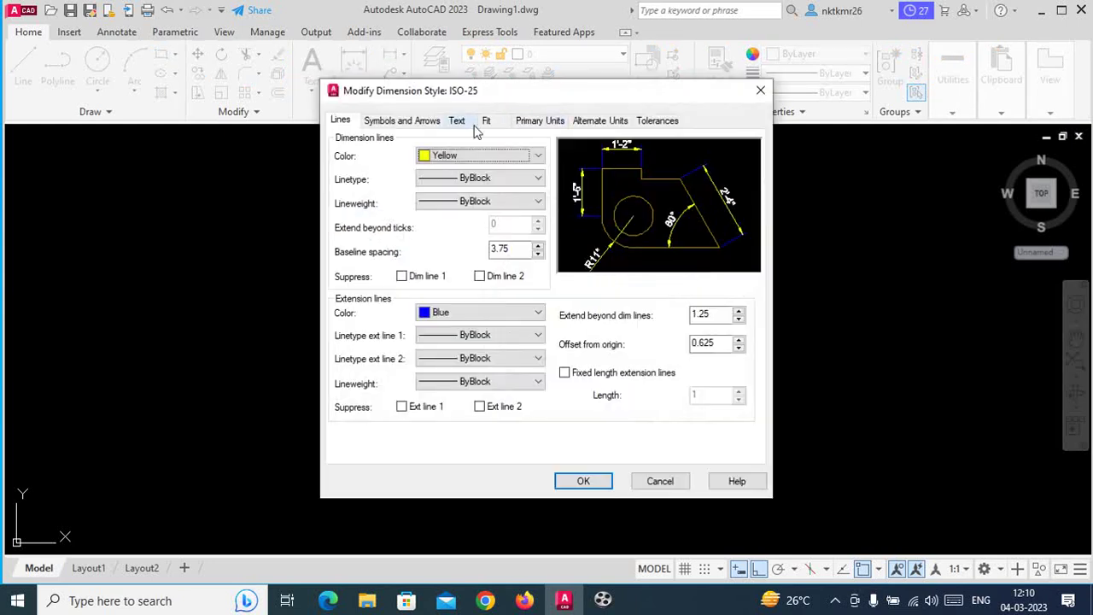
{"action": "left_click", "coordinate": [533, 123]}
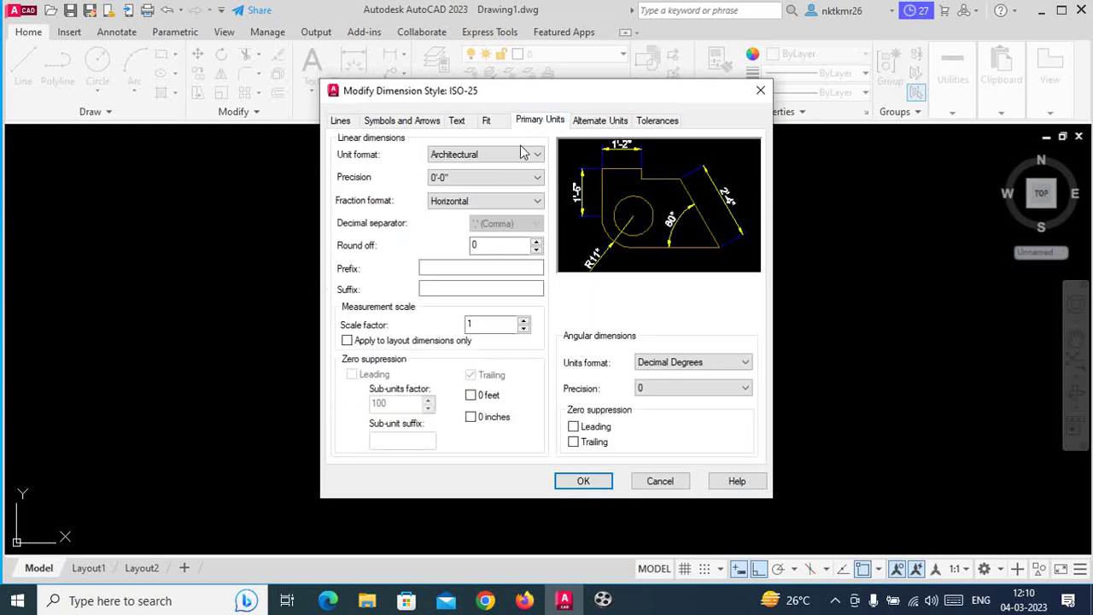
{"action": "left_click", "coordinate": [537, 154]}
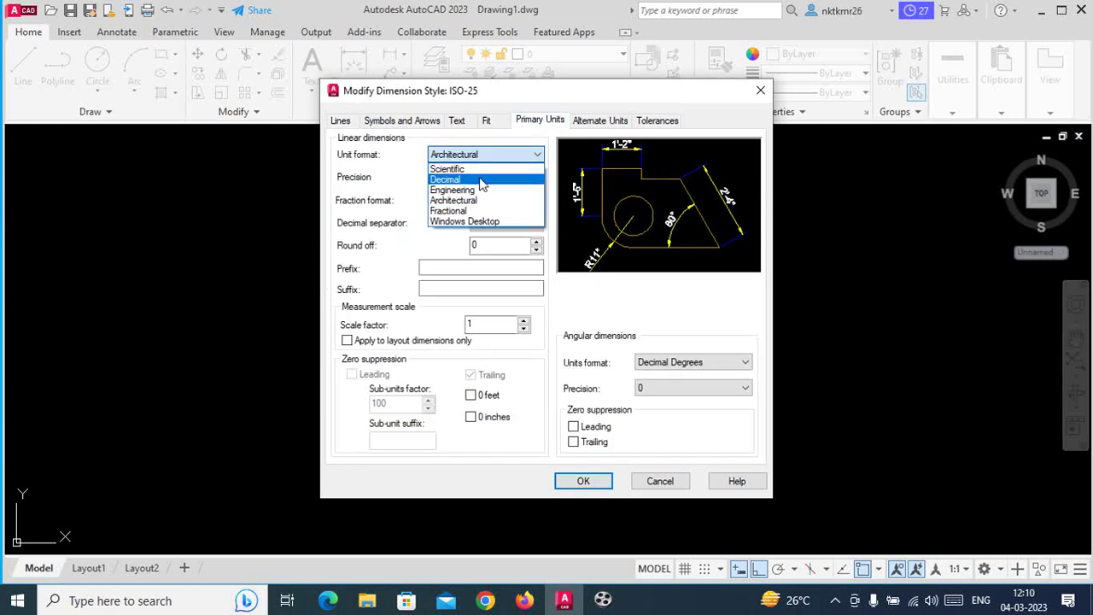
{"action": "left_click", "coordinate": [480, 181]}
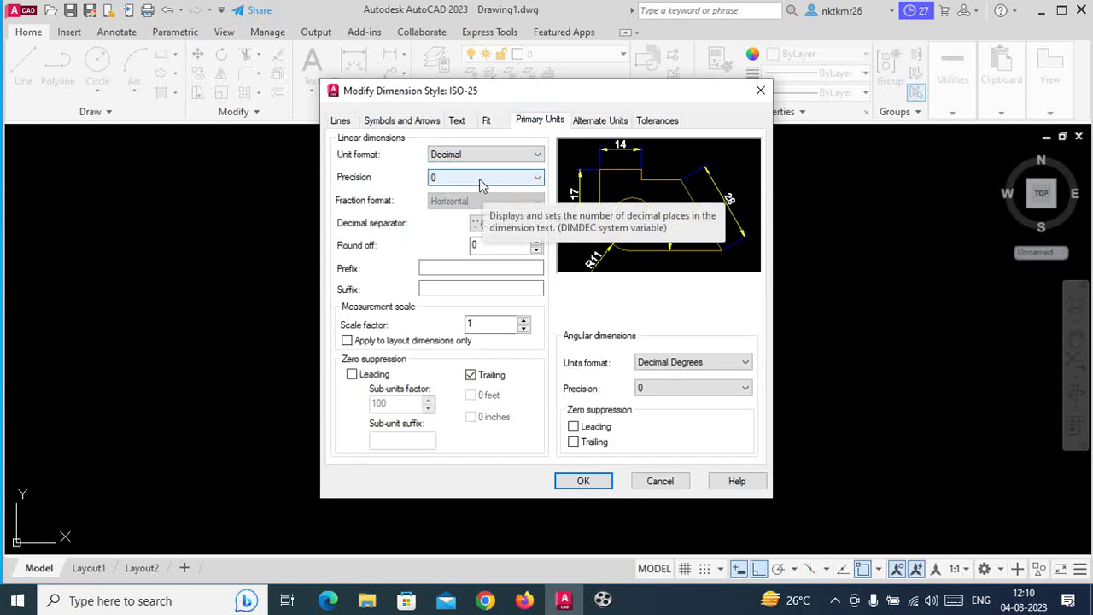
{"action": "left_click", "coordinate": [479, 181]}
{"action": "left_click", "coordinate": [477, 203]}
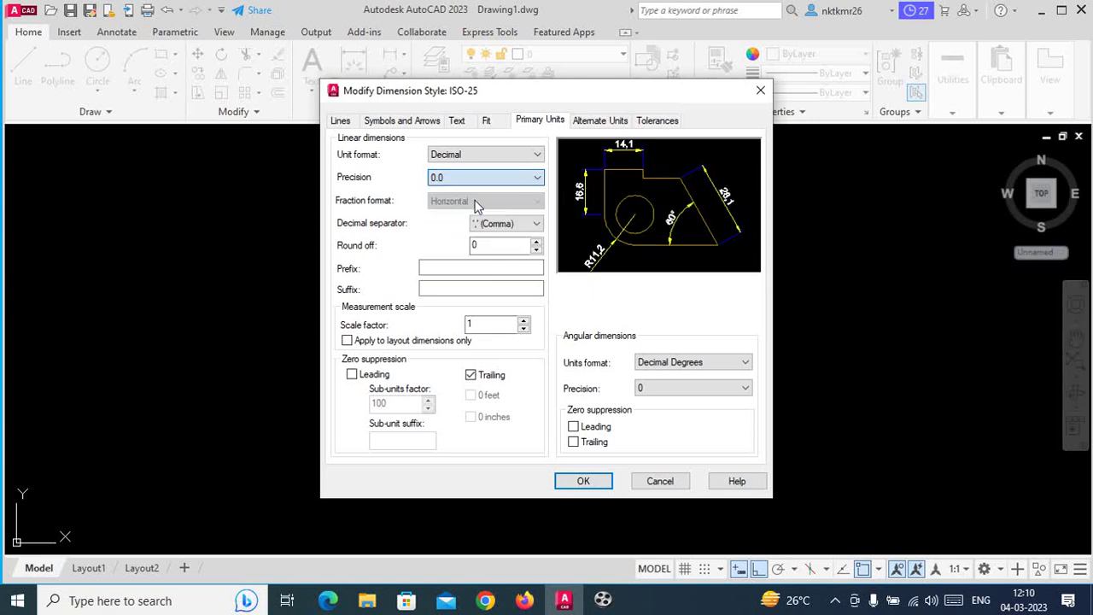
{"action": "left_click", "coordinate": [581, 482]}
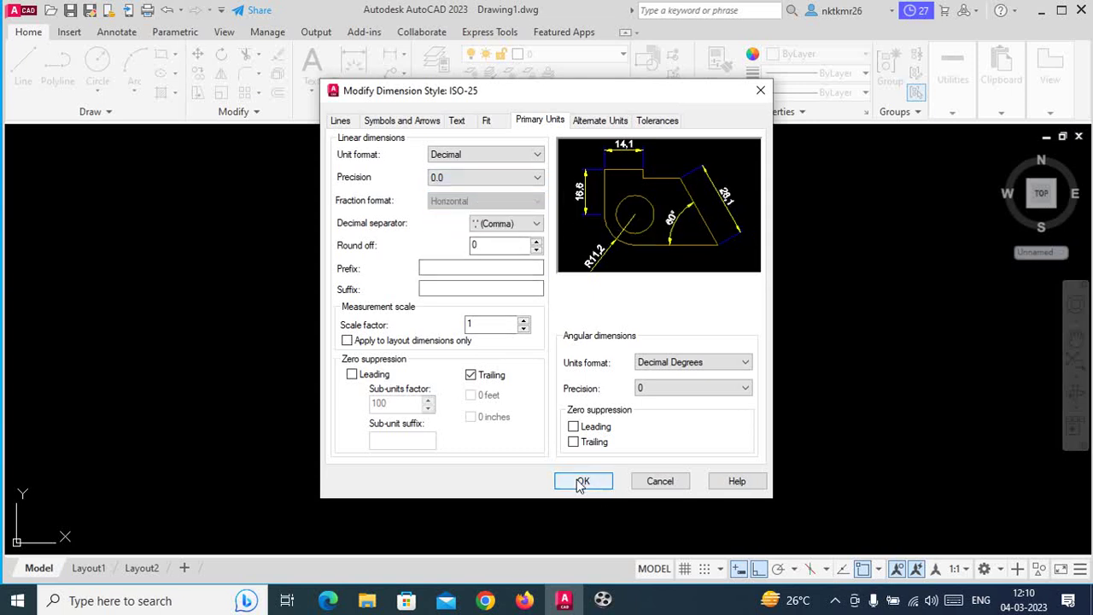
{"action": "left_click", "coordinate": [708, 218]}
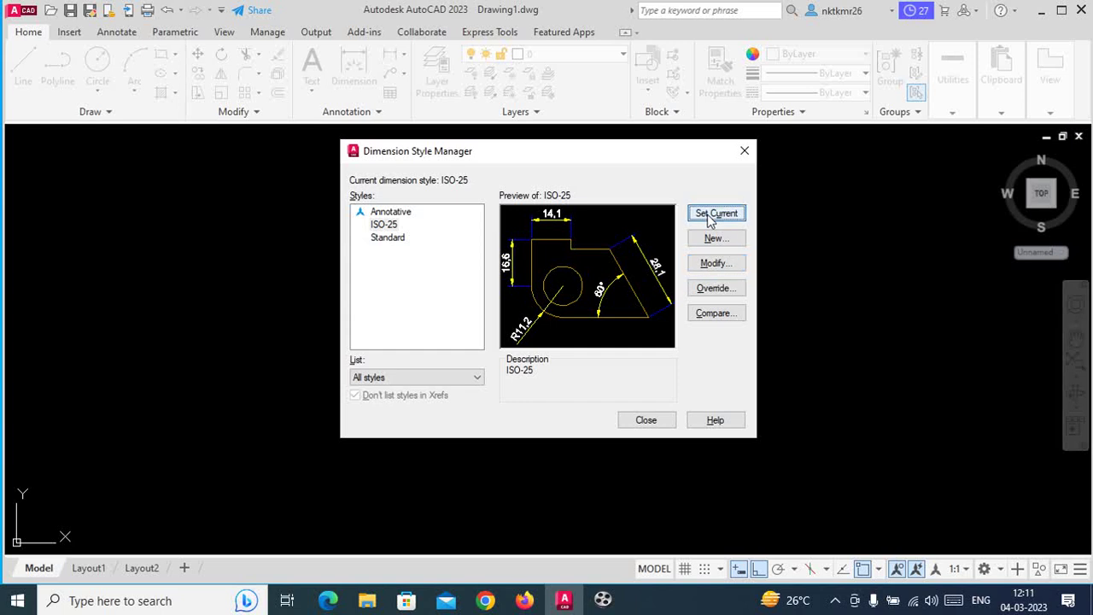
{"action": "left_click", "coordinate": [642, 424]}
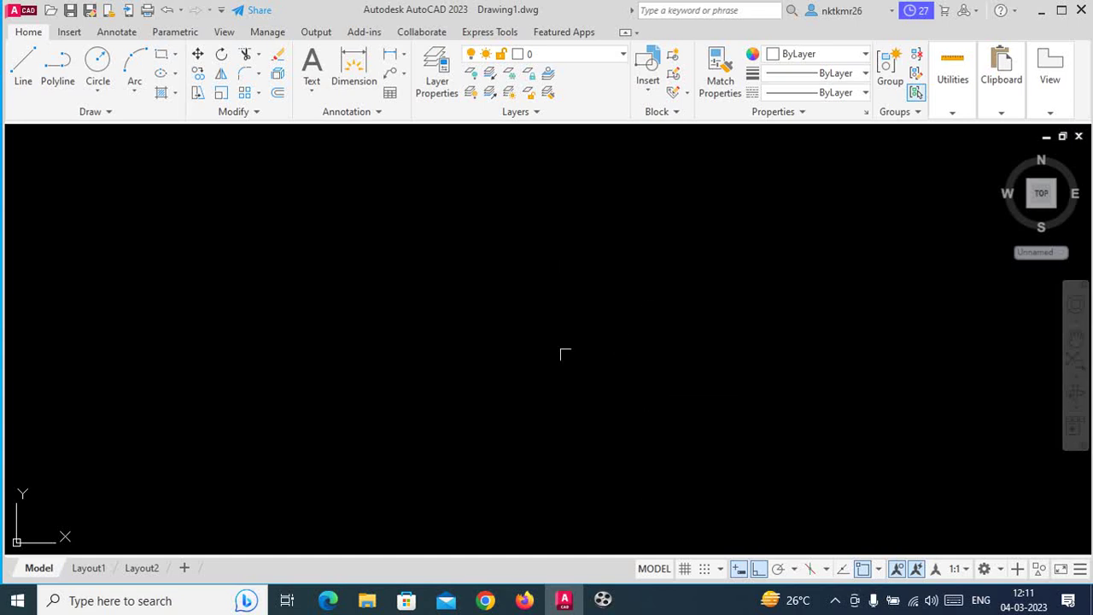
Draw a 50-unit horizontal line and frame it in the view
{"action": "type", "text": "l"}
{"action": "key", "text": "Return"}
{"action": "left_click", "coordinate": [266, 393]}
{"action": "type", "text": "50"}
{"action": "key", "text": "Return"}
{"action": "key", "text": "Return"}
{"action": "scroll", "coordinate": [285, 400], "scroll_direction": "up", "scroll_amount": 6}
{"action": "middle_click_drag", "start_coordinate": [286, 402], "coordinate": [354, 376]}
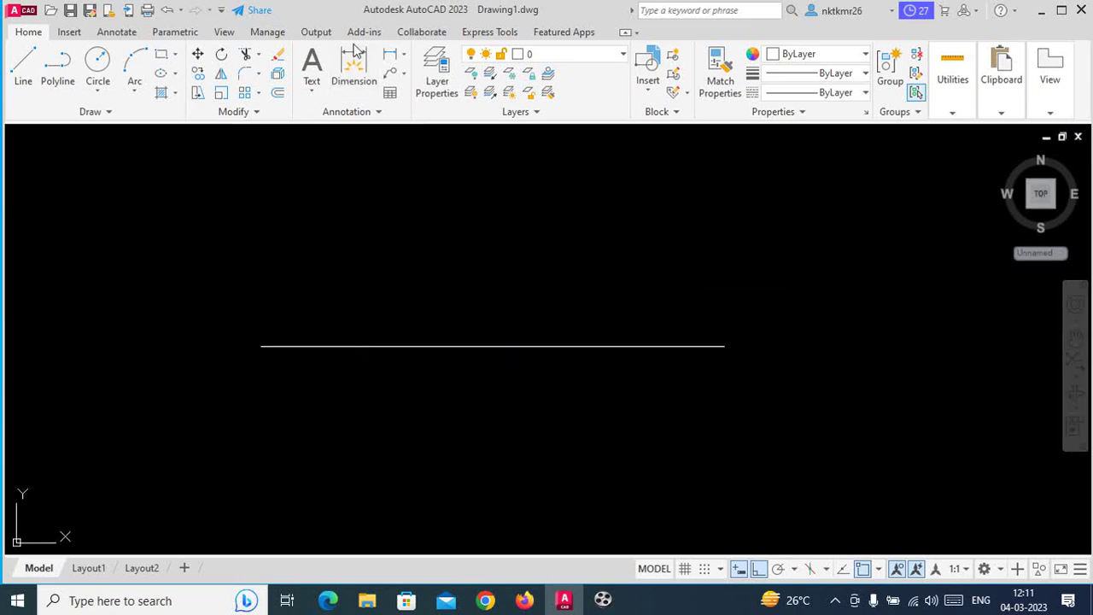
Add a linear dimension reading 50 above the line between its endpoints
{"action": "left_click", "coordinate": [354, 68]}
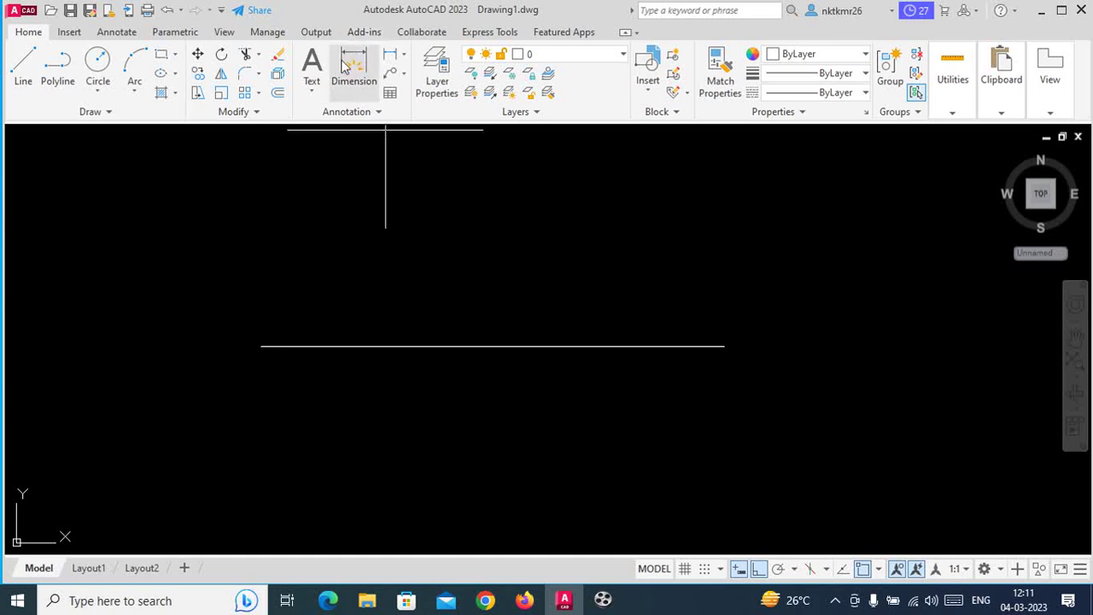
{"action": "left_click", "coordinate": [261, 346]}
{"action": "left_click", "coordinate": [724, 345]}
{"action": "left_click", "coordinate": [582, 275]}
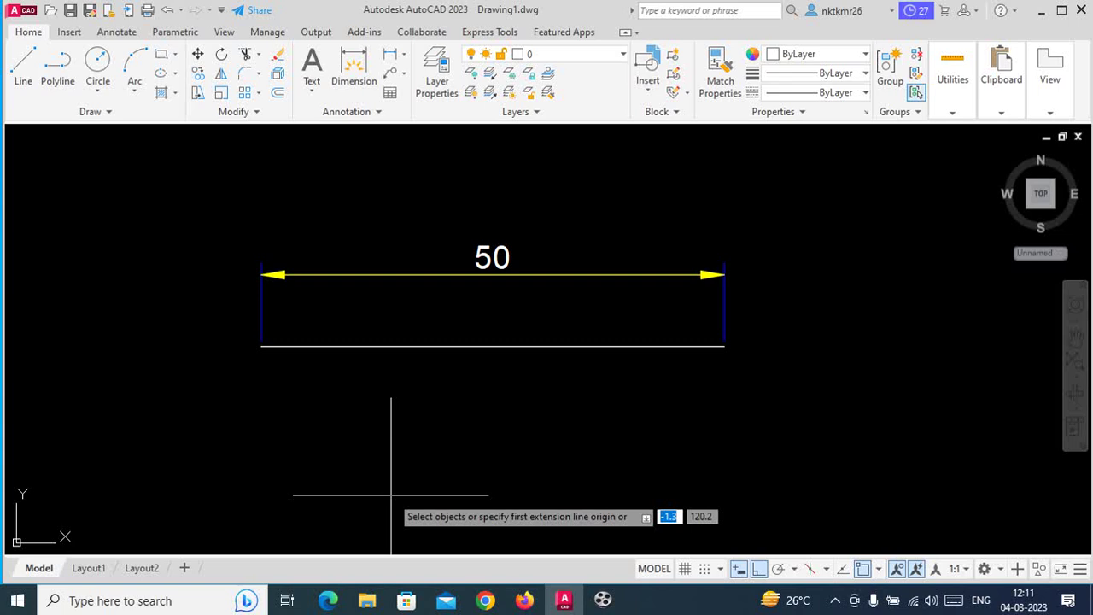
Crossing-select the 50 line and its dimension, then delete them
{"action": "scroll", "coordinate": [414, 382], "scroll_direction": "down", "scroll_amount": 4}
{"action": "left_click", "coordinate": [592, 309]}
{"action": "left_click", "coordinate": [219, 469]}
{"action": "key", "text": "Delete"}
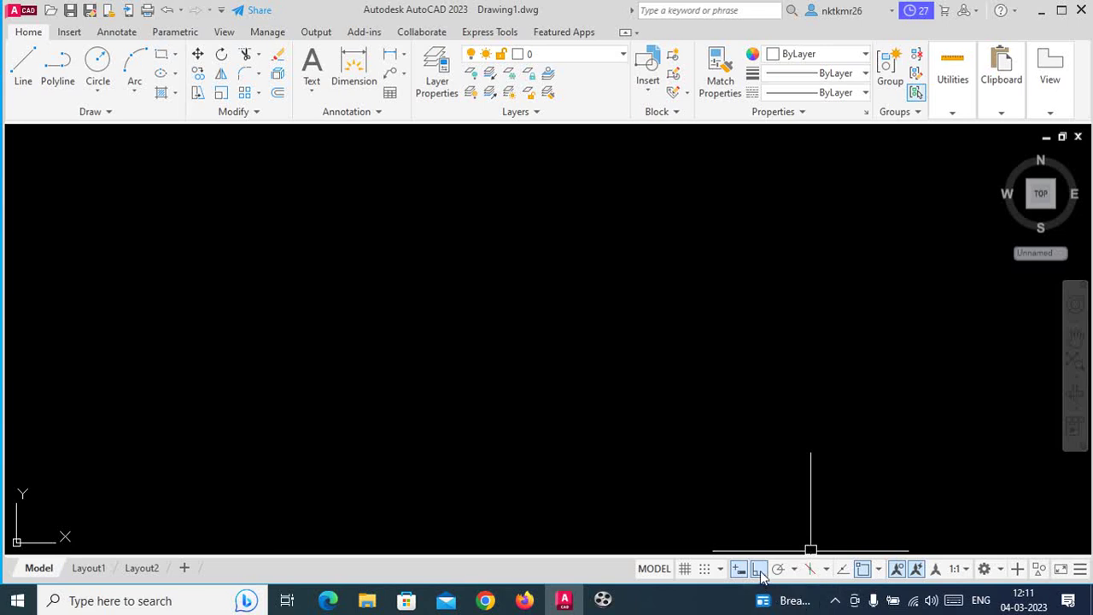
Draw a slanted line from lower left up to the right
{"action": "type", "text": "l"}
{"action": "key", "text": "Return"}
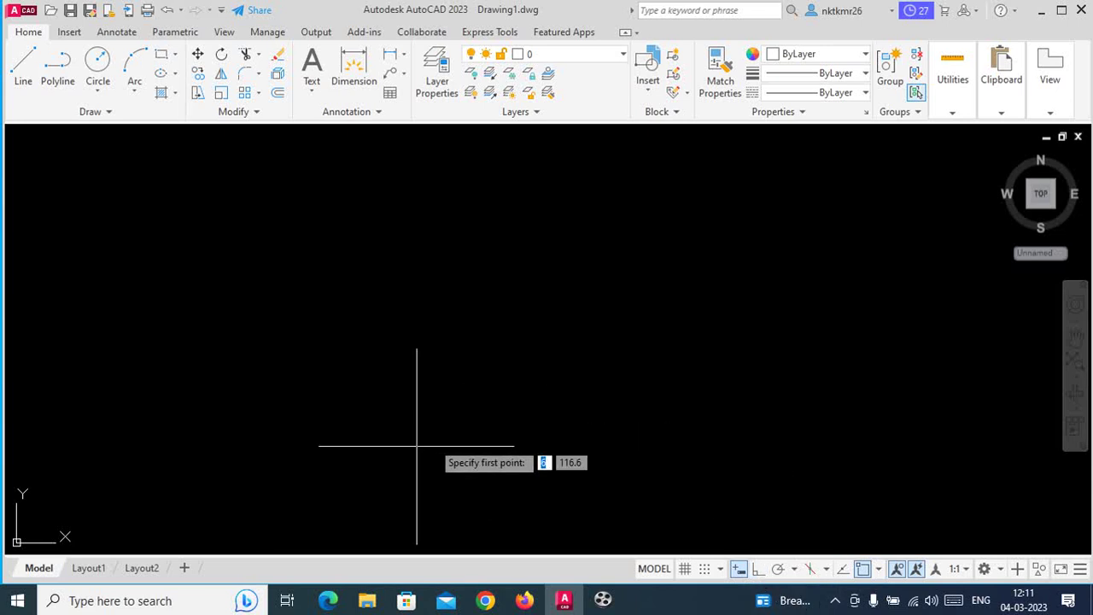
{"action": "left_click", "coordinate": [314, 468]}
{"action": "left_click", "coordinate": [670, 263]}
{"action": "key", "text": "Escape"}
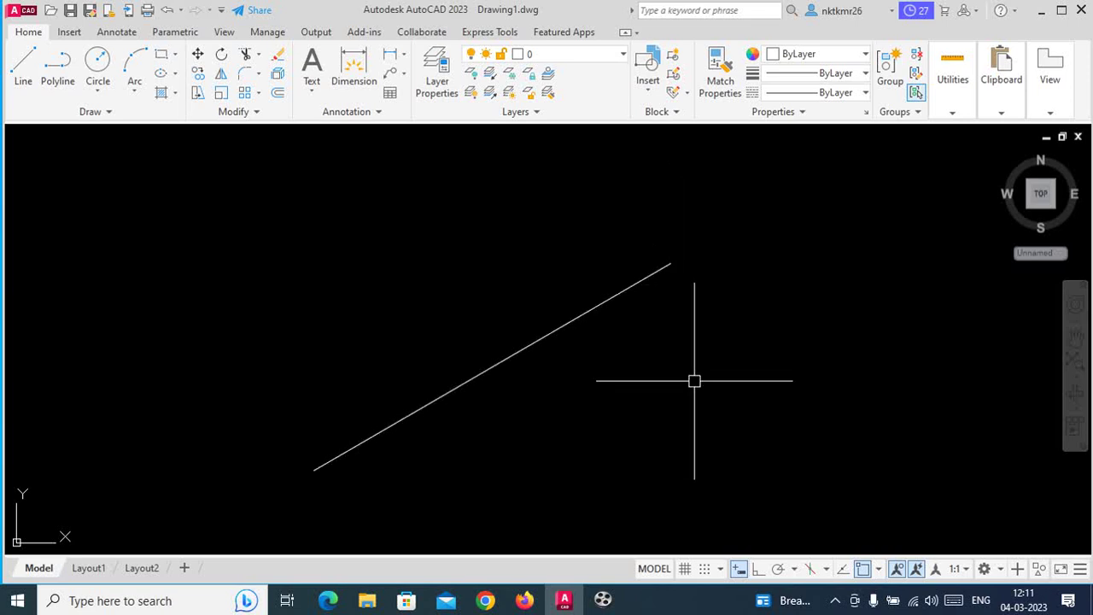
Add an aligned dimension reading 113.6 parallel to the slanted line
{"action": "left_click", "coordinate": [404, 54]}
{"action": "left_click", "coordinate": [429, 120]}
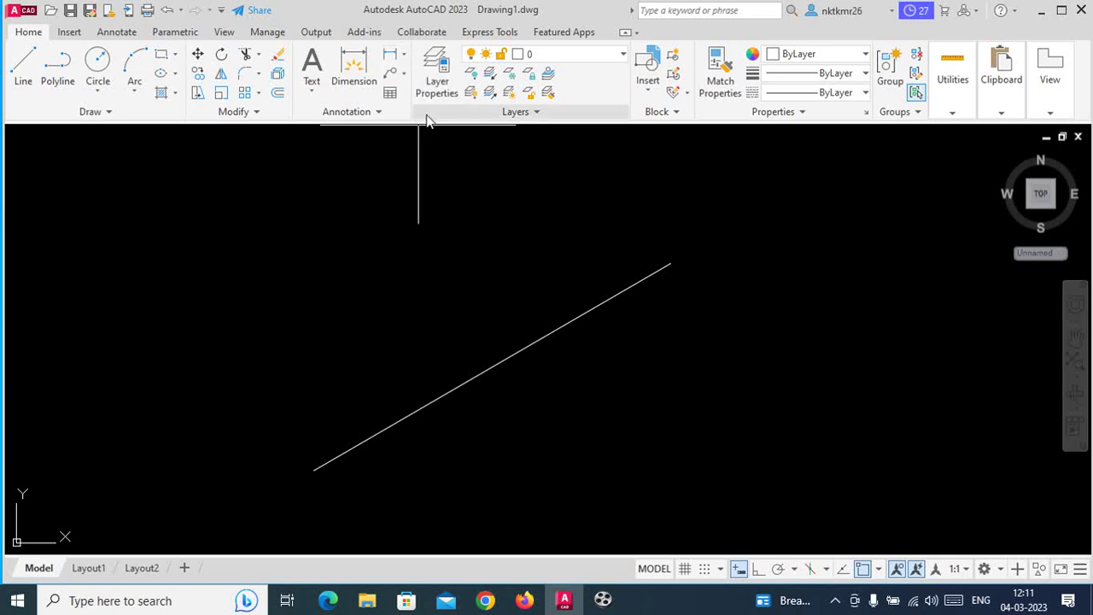
{"action": "left_click", "coordinate": [313, 470]}
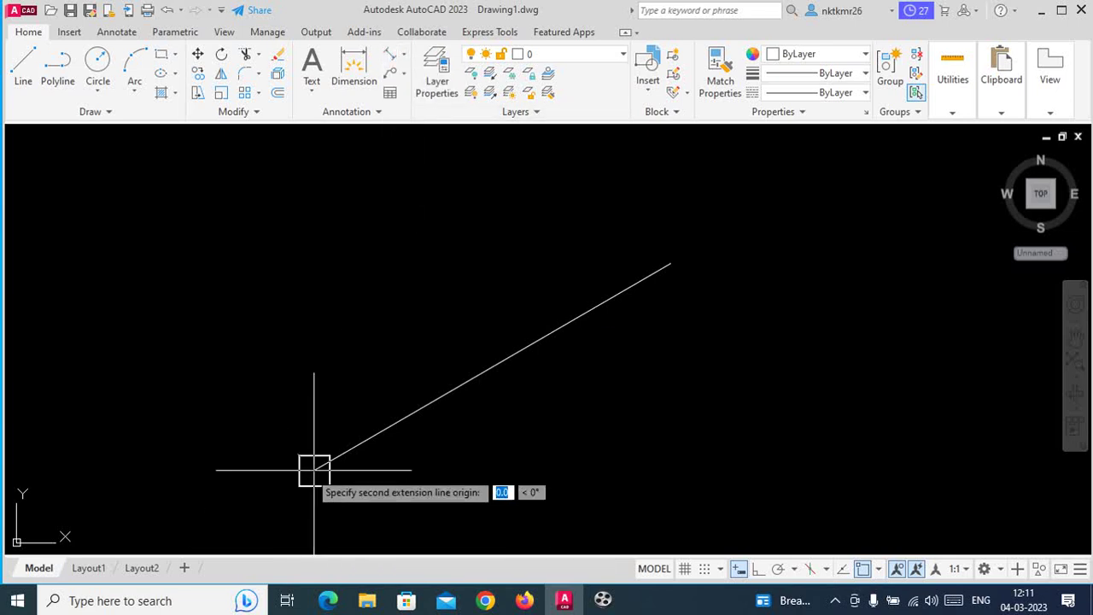
{"action": "left_click", "coordinate": [671, 265]}
{"action": "left_click", "coordinate": [495, 285]}
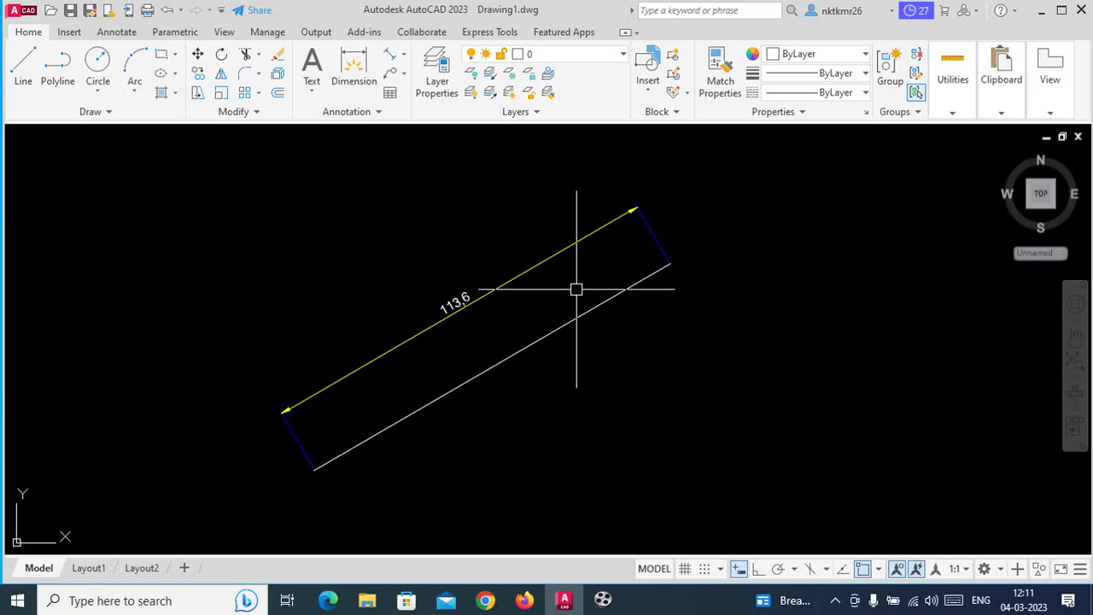
Draw a near-horizontal line rightward from the slanted line's lower end
{"action": "left_click", "coordinate": [403, 57]}
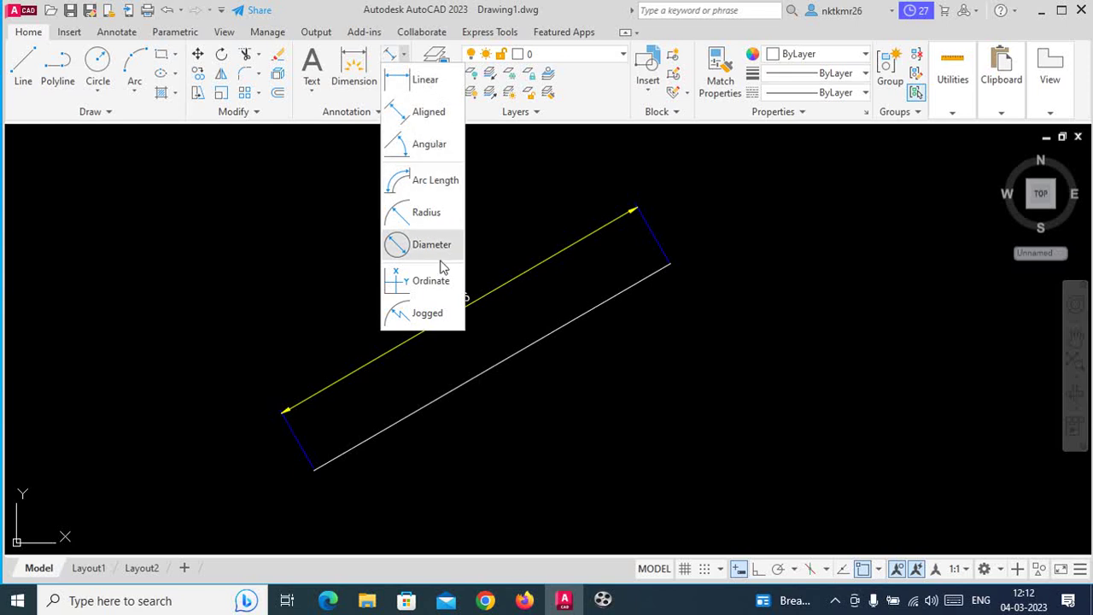
{"action": "left_click", "coordinate": [812, 399]}
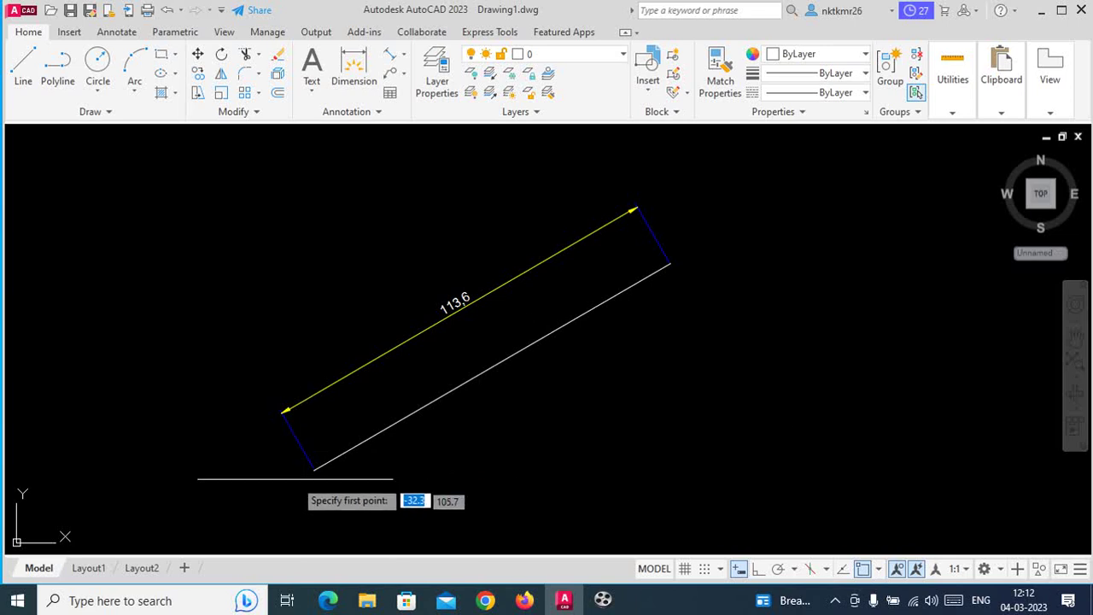
{"action": "left_click", "coordinate": [314, 468]}
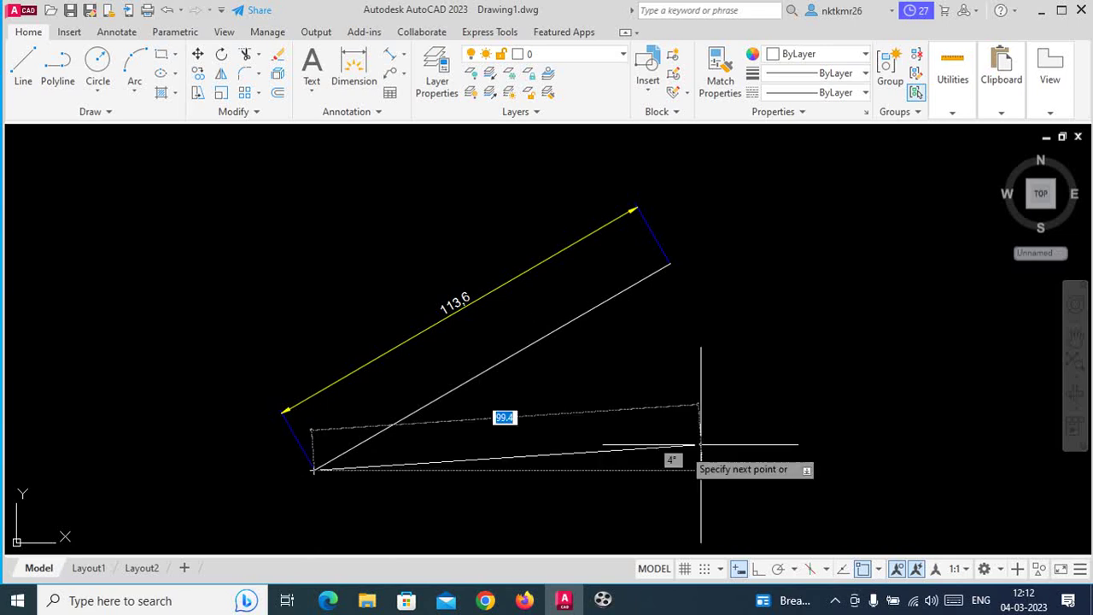
{"action": "left_click", "coordinate": [862, 457]}
{"action": "key", "text": "Return"}
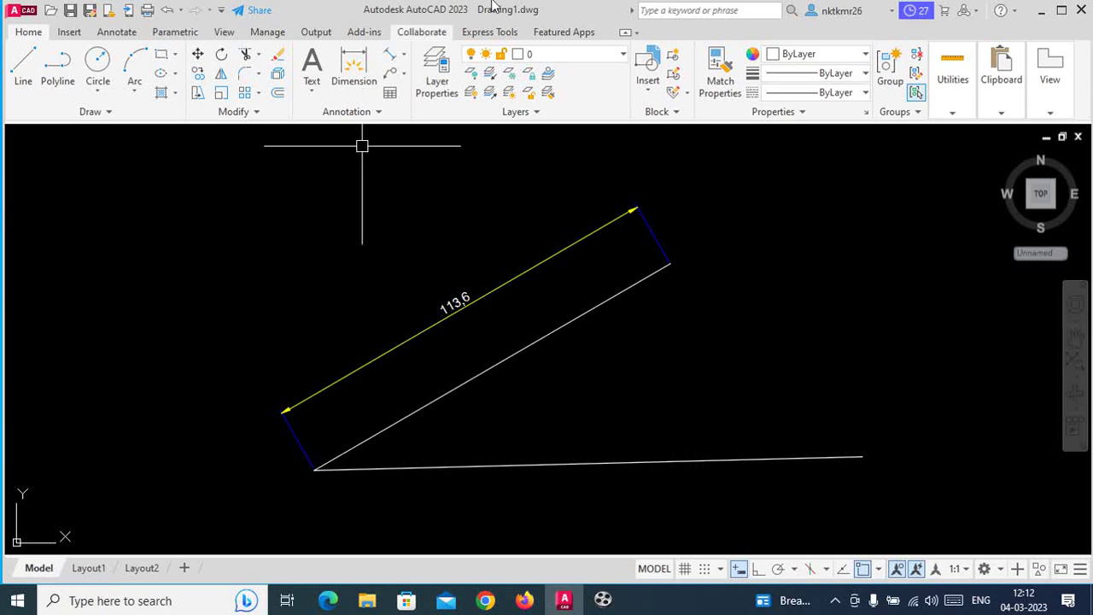
Add a 29° angular dimension between the slanted and horizontal lines
{"action": "left_click", "coordinate": [404, 54]}
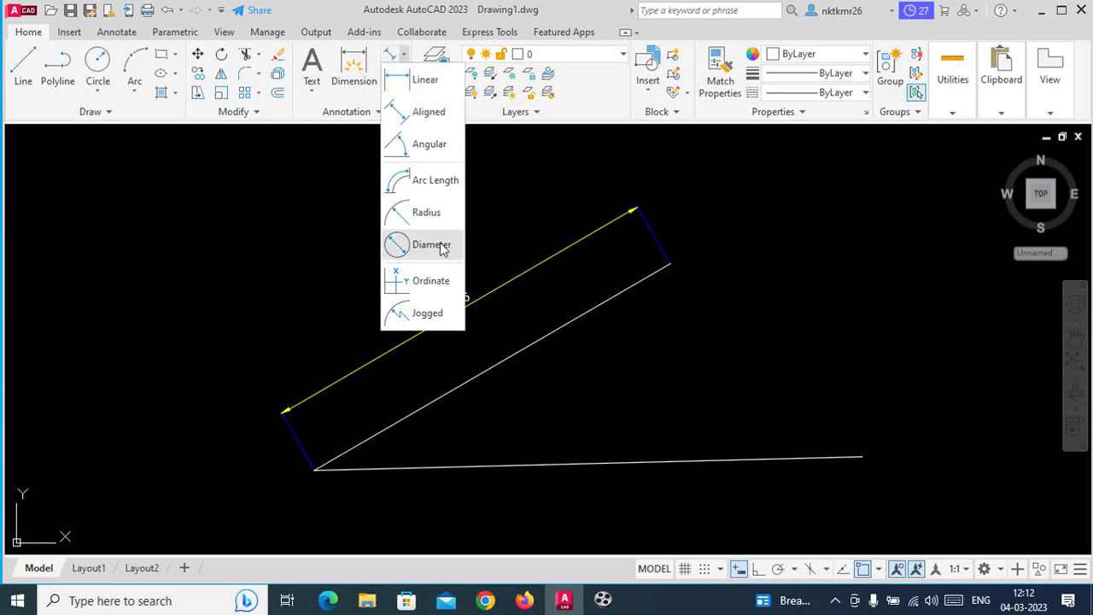
{"action": "left_click", "coordinate": [431, 147]}
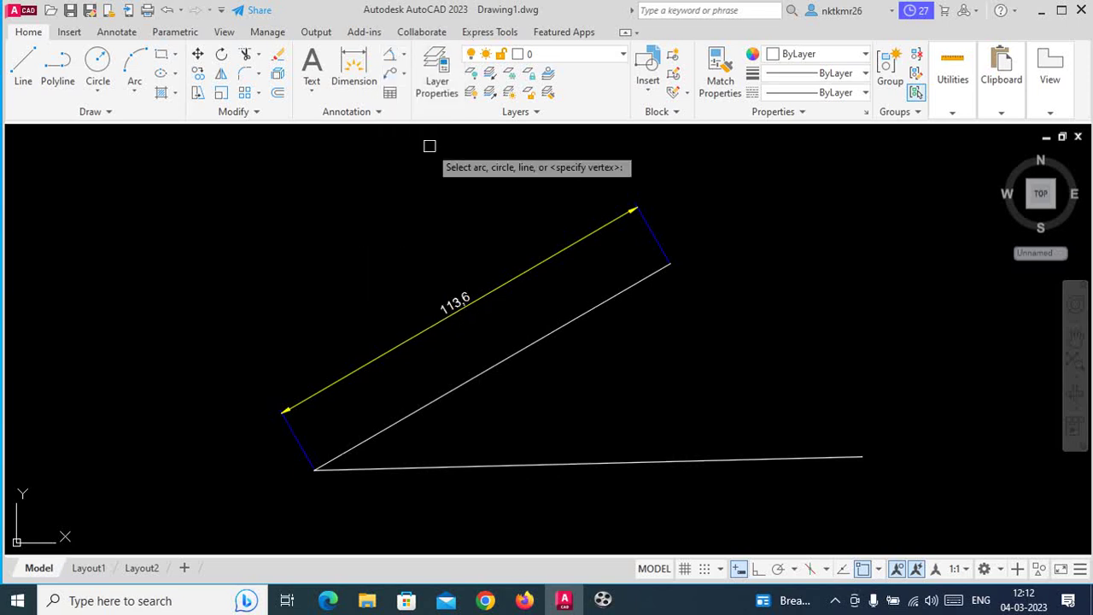
{"action": "left_click", "coordinate": [473, 379]}
{"action": "left_click", "coordinate": [522, 462]}
{"action": "left_click", "coordinate": [663, 372]}
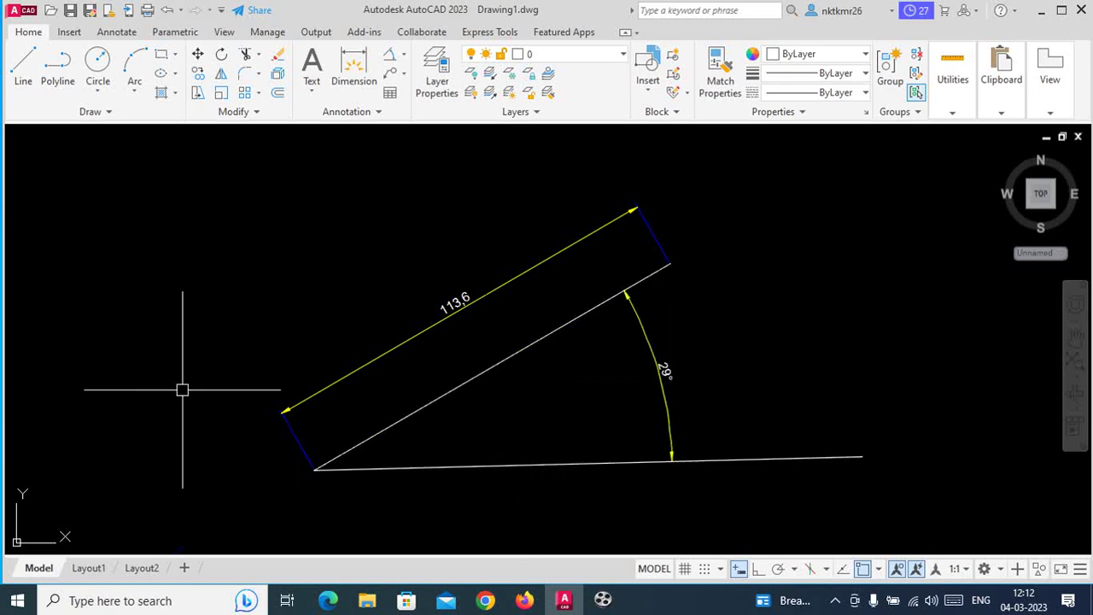
Crossing-select the 29° angular dimension and delete it
{"action": "scroll", "coordinate": [367, 383], "scroll_direction": "up", "scroll_amount": 3}
{"action": "scroll", "coordinate": [187, 333], "scroll_direction": "down", "scroll_amount": 3}
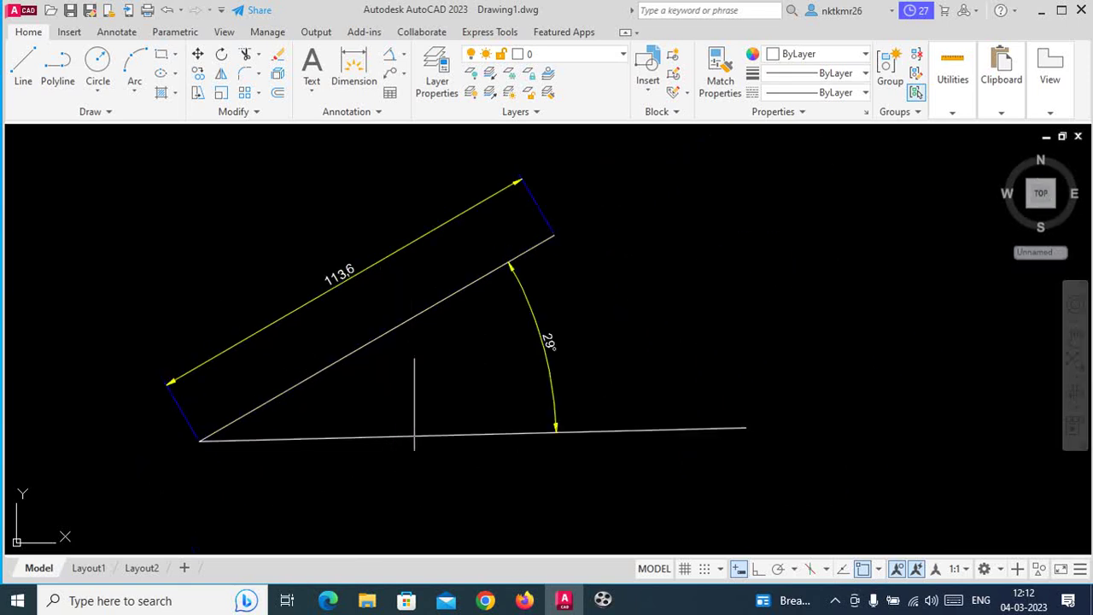
{"action": "middle_click_drag", "start_coordinate": [415, 351], "coordinate": [464, 310]}
{"action": "left_click", "coordinate": [649, 260]}
{"action": "left_click", "coordinate": [540, 318]}
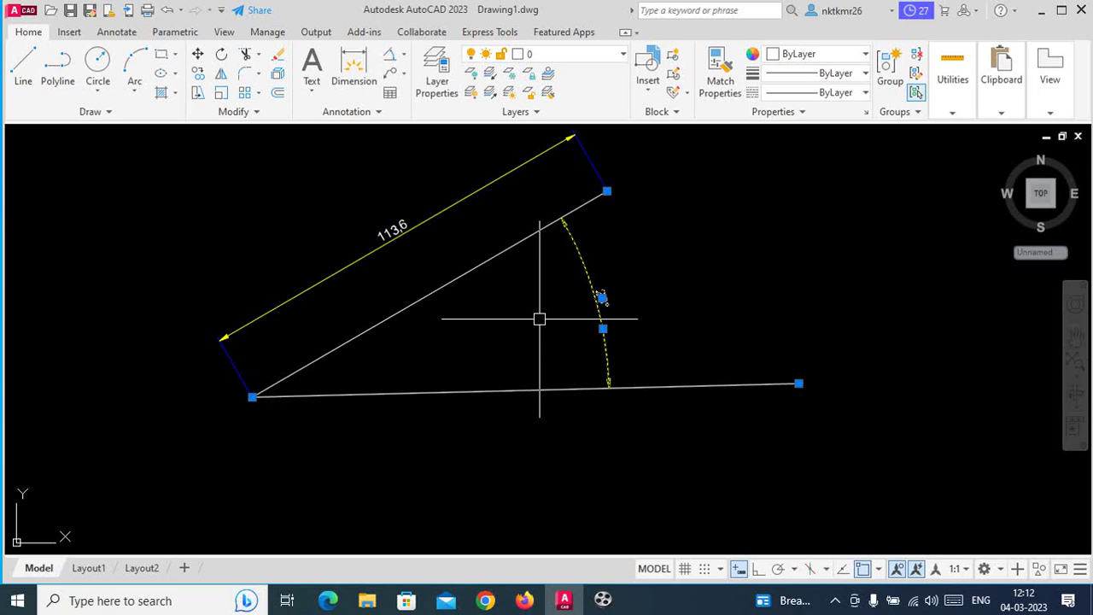
{"action": "key", "text": "Delete"}
Erase the two remaining angled lines and their dimensions with a crossing window
{"action": "scroll", "coordinate": [553, 313], "scroll_direction": "down", "scroll_amount": 4}
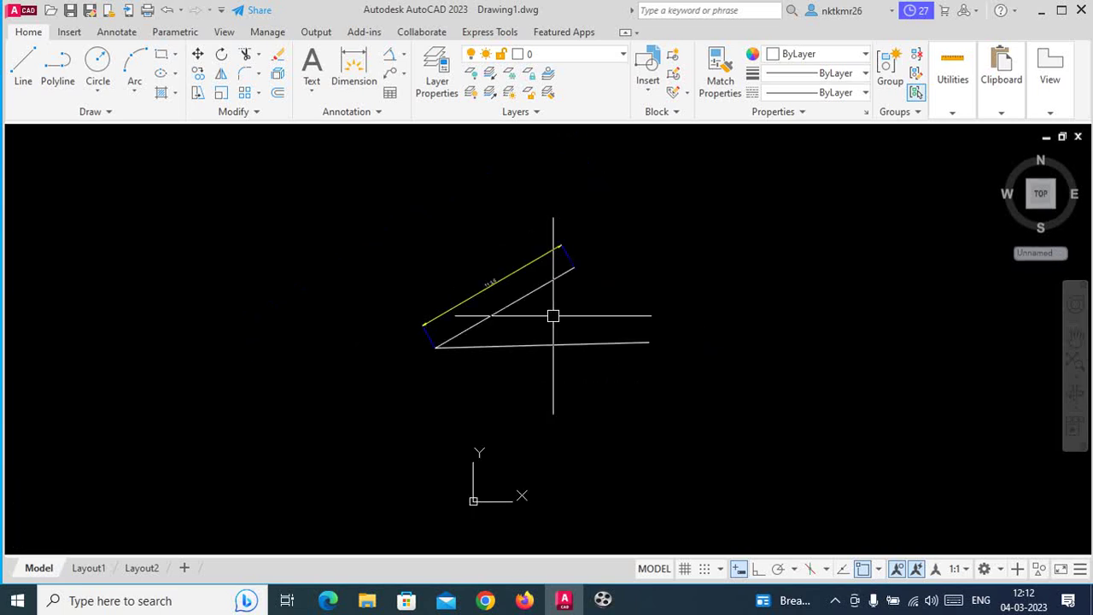
{"action": "left_click", "coordinate": [742, 242]}
{"action": "left_click", "coordinate": [293, 517]}
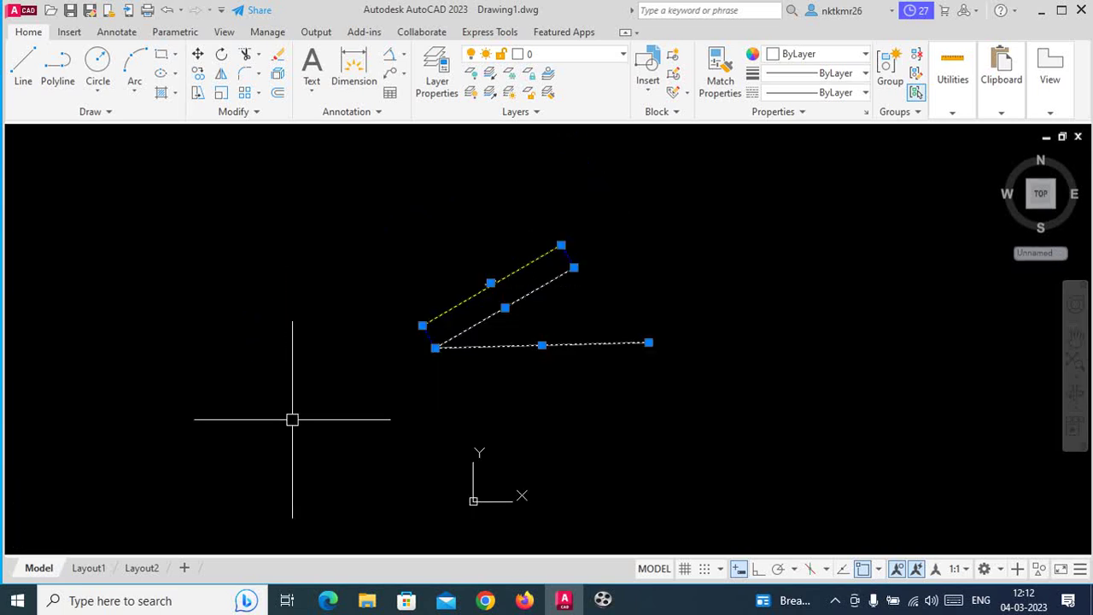
{"action": "key", "text": "Delete"}
{"action": "scroll", "coordinate": [404, 305], "scroll_direction": "up", "scroll_amount": 2}
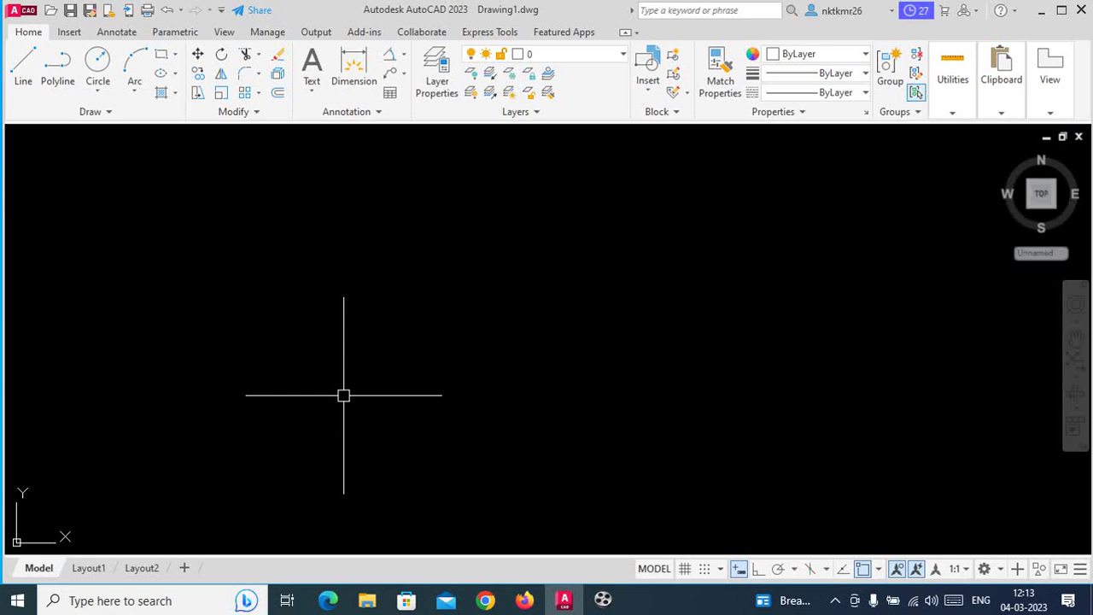
Start a polyline with Ortho on, draw a 20-unit straight side, then try a 5-unit arc
{"action": "type", "text": "P"}
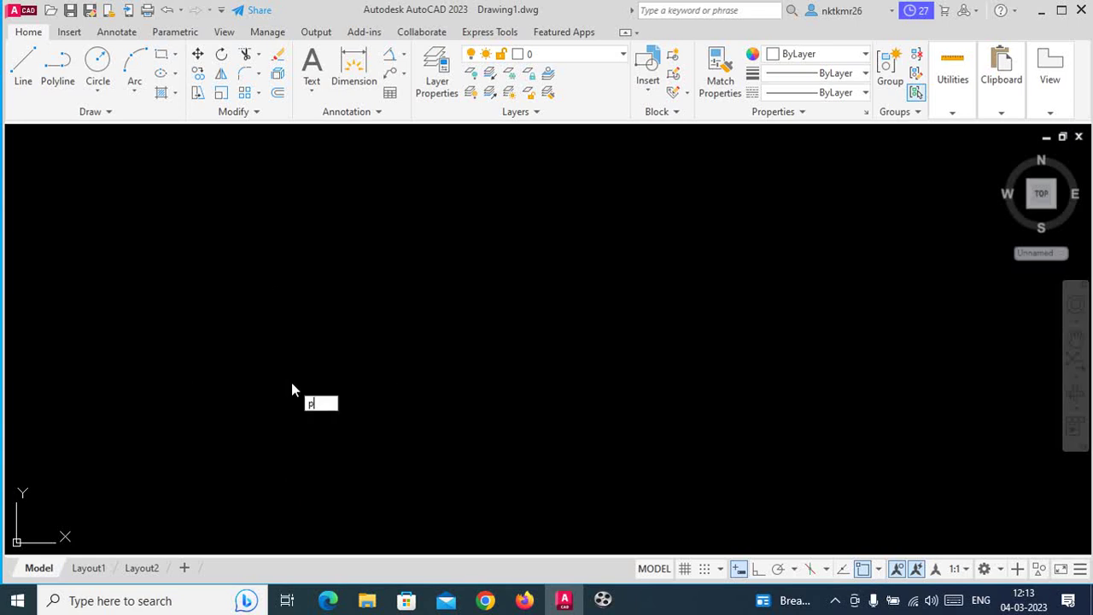
{"action": "type", "text": "L"}
{"action": "key", "text": "Return"}
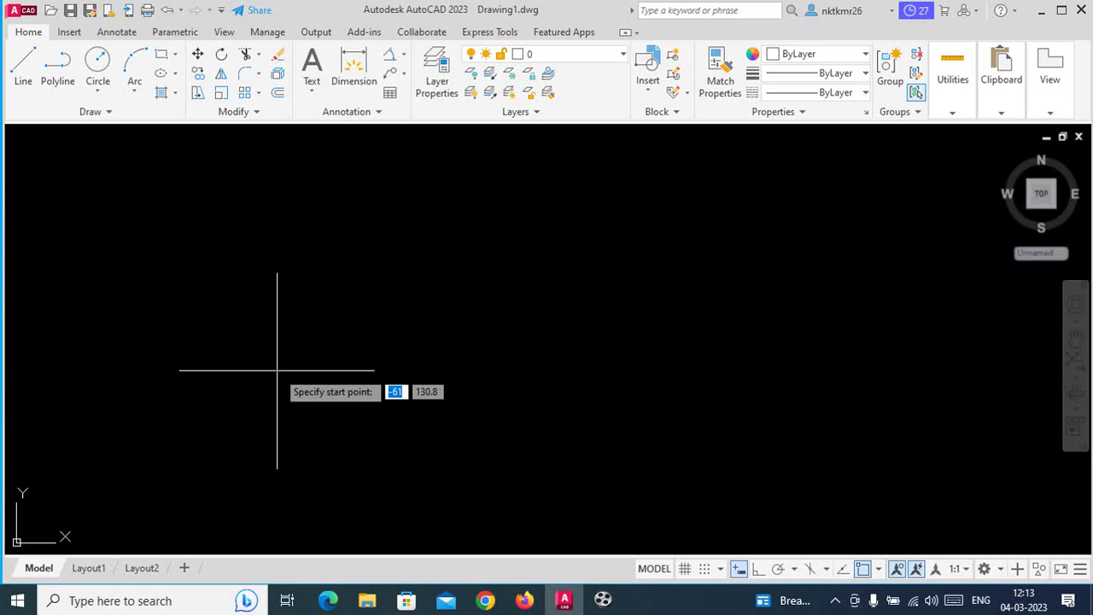
{"action": "left_click", "coordinate": [297, 444]}
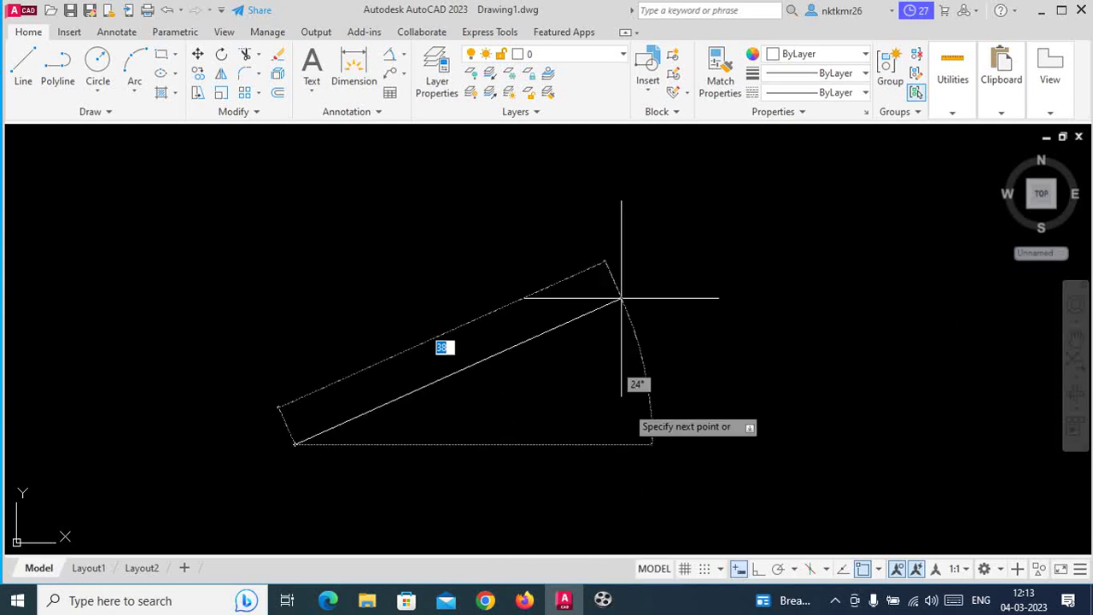
{"action": "left_click", "coordinate": [759, 569]}
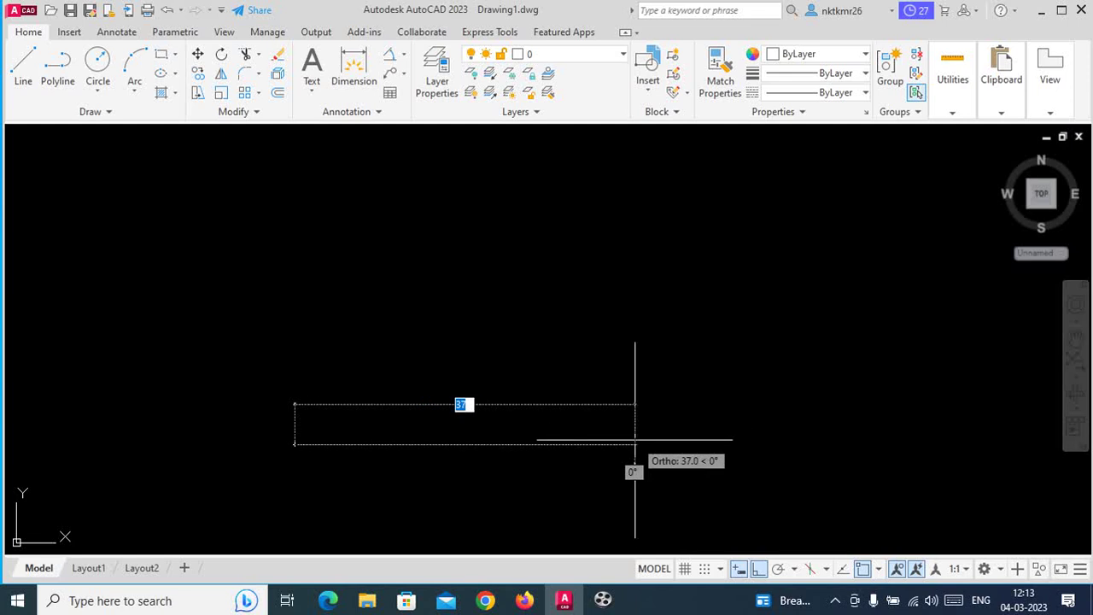
{"action": "type", "text": "20"}
{"action": "key", "text": "Return"}
{"action": "type", "text": "a"}
{"action": "key", "text": "Return"}
{"action": "middle_click_drag", "start_coordinate": [488, 244], "coordinate": [516, 298]}
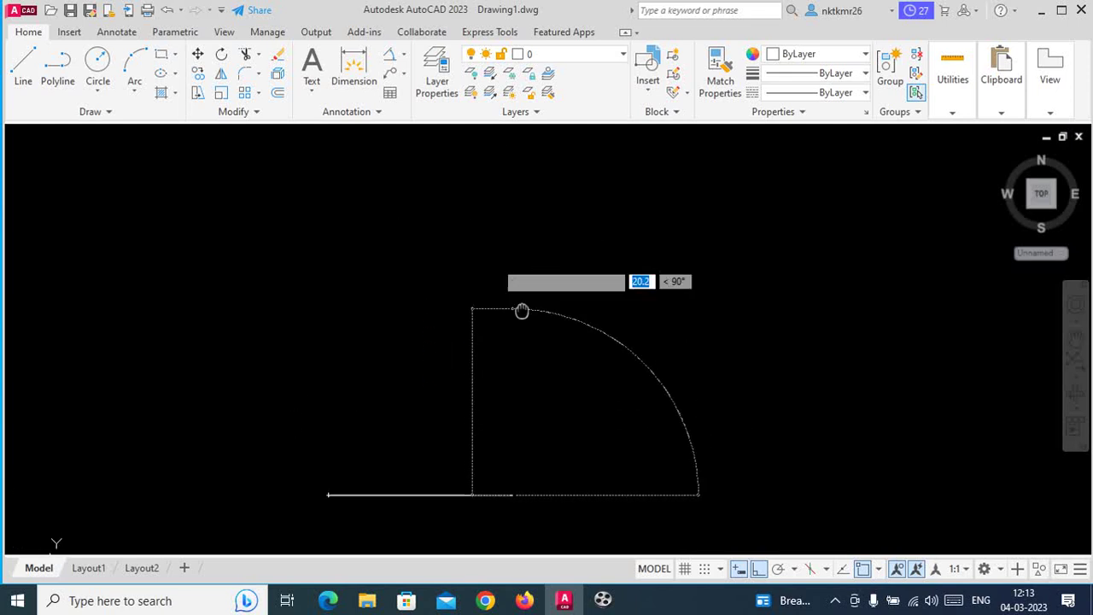
{"action": "scroll", "coordinate": [525, 242], "scroll_direction": "up", "scroll_amount": 3}
{"action": "type", "text": "20"}
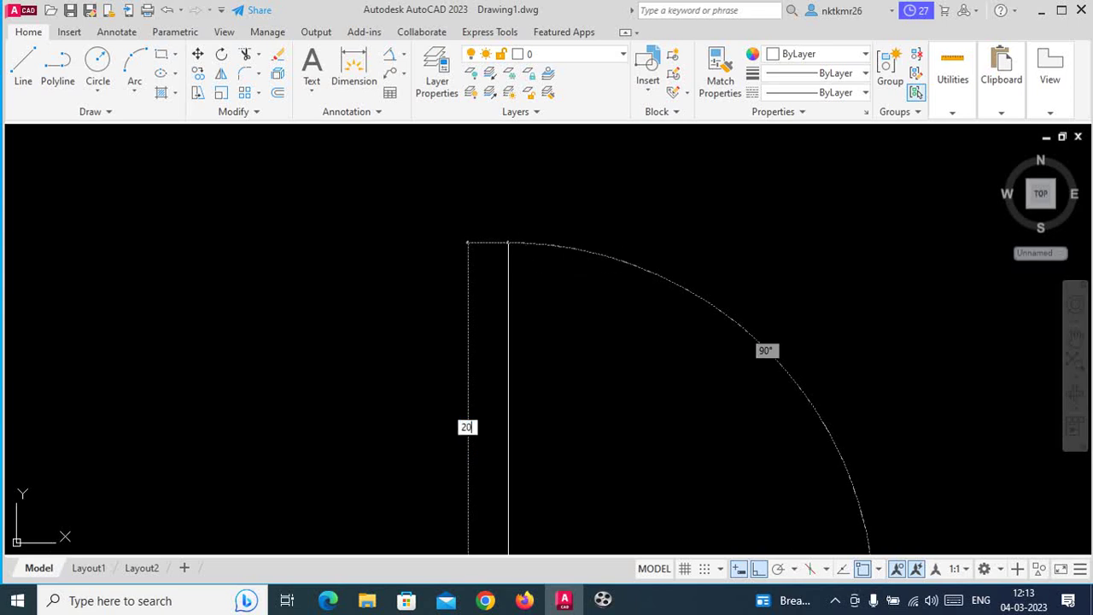
{"action": "type", "text": "5"}
{"action": "key", "text": "Return"}
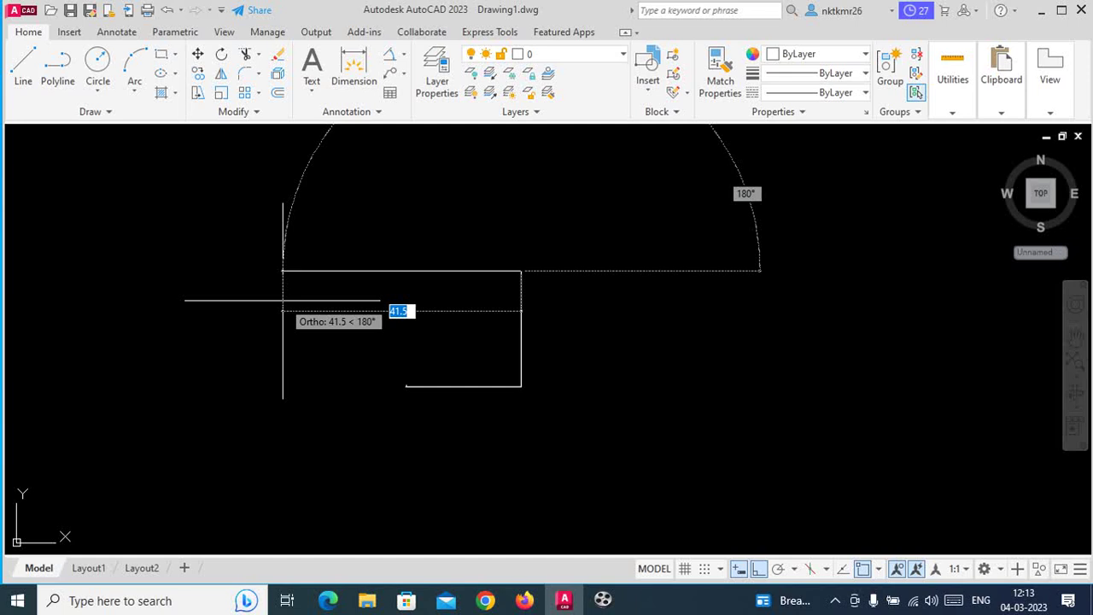
Undo the arc, redraw the top as a 20-unit arc, and add the left side down to the base
{"action": "key", "text": "u"}
{"action": "key", "text": "Return"}
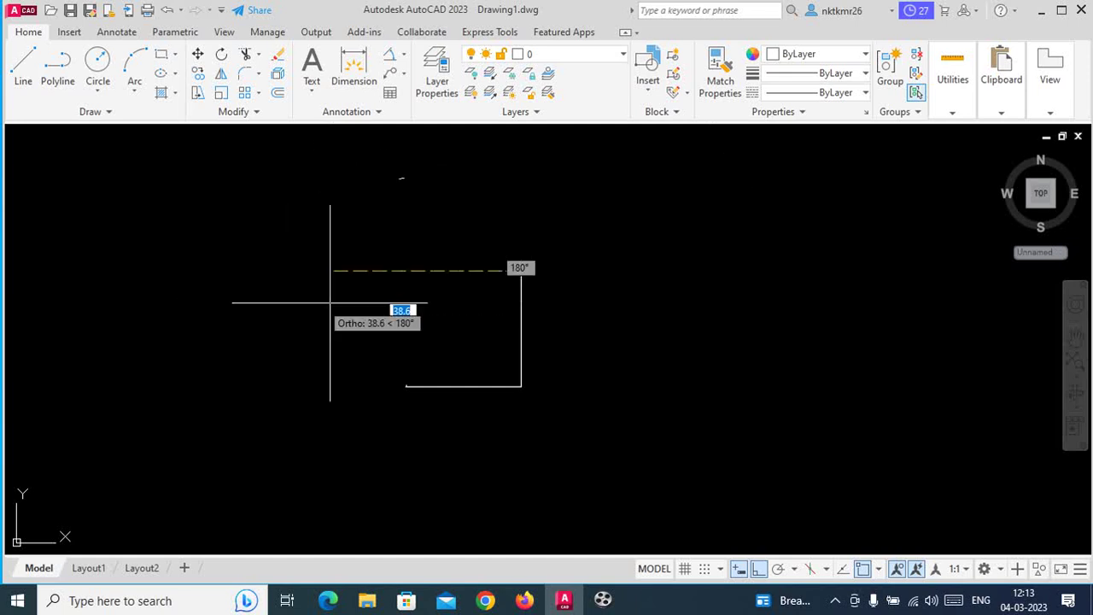
{"action": "key", "text": "a"}
{"action": "key", "text": "Return"}
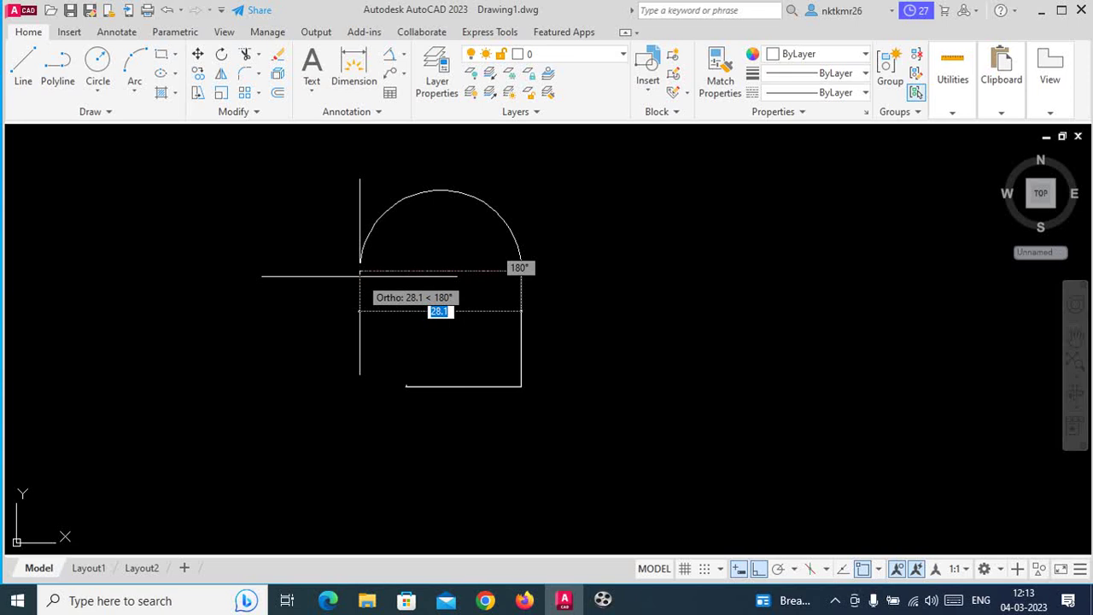
{"action": "type", "text": "20"}
{"action": "key", "text": "Return"}
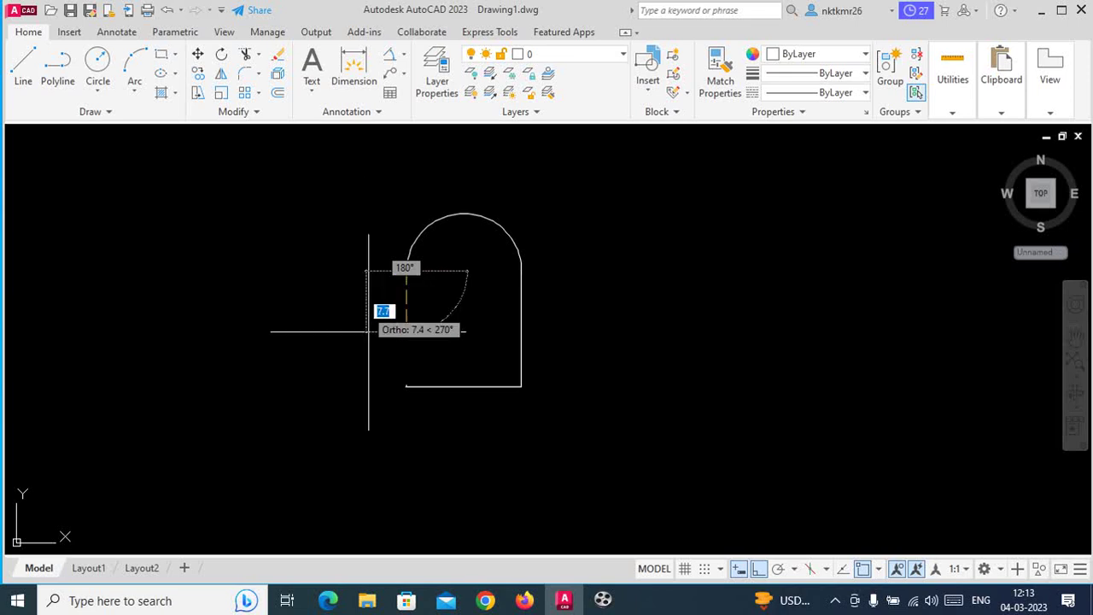
{"action": "left_click", "coordinate": [372, 384]}
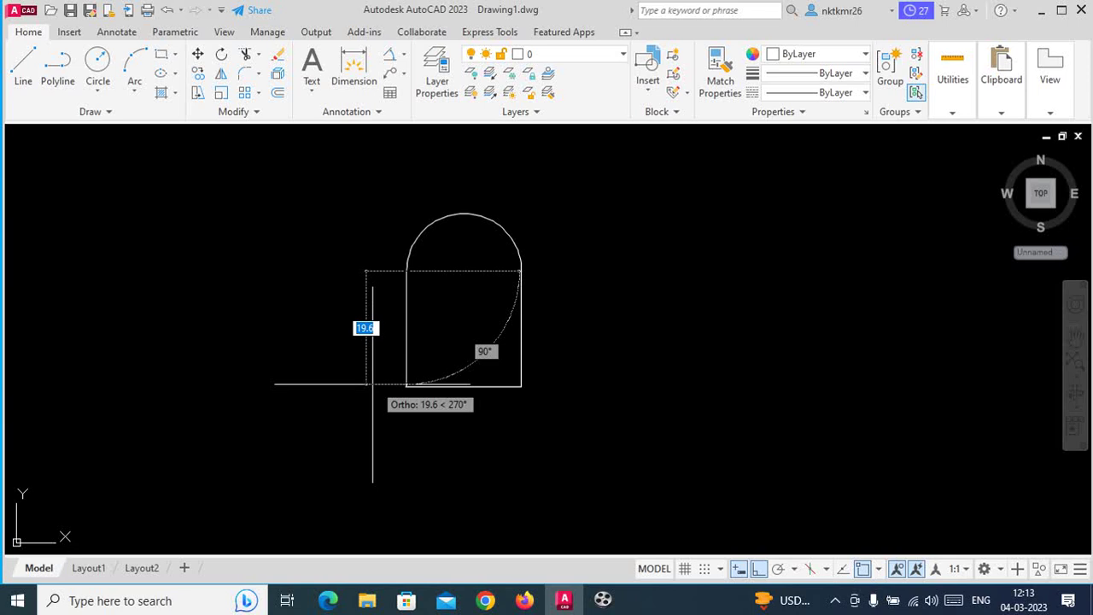
{"action": "type", "text": "c"}
{"action": "key", "text": "Escape"}
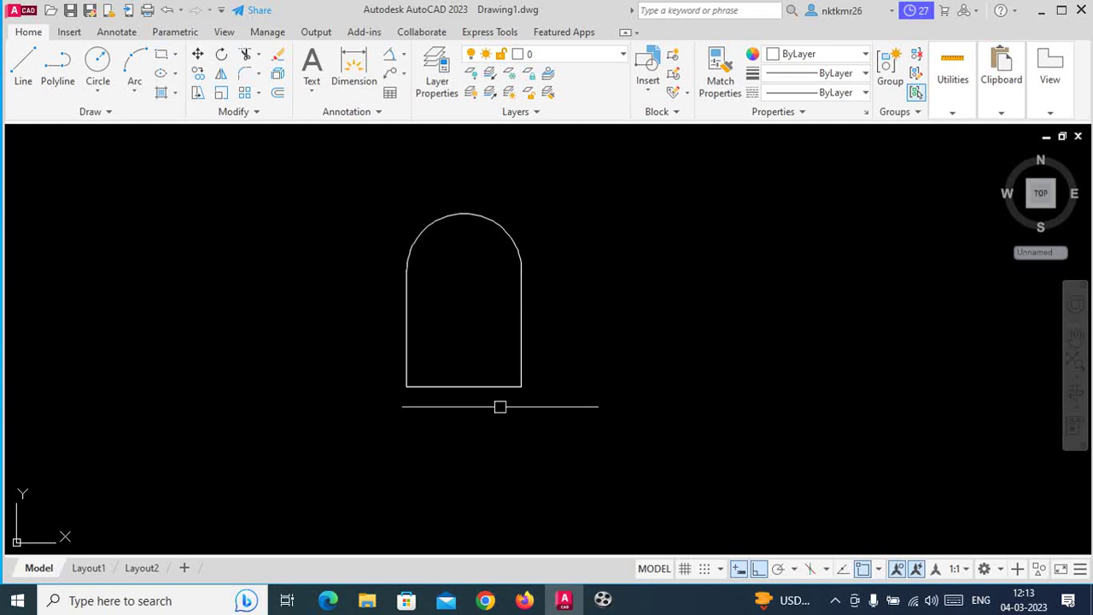
Label the arch's semicircular top with an R10 radius dimension placed outside the arc
{"action": "left_click", "coordinate": [406, 54]}
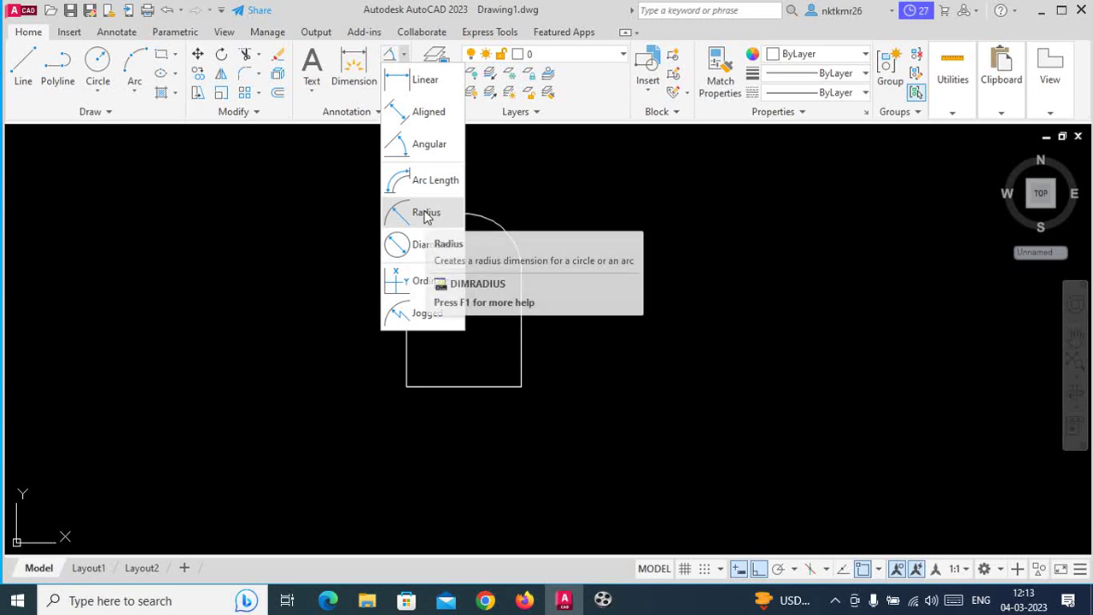
{"action": "left_click", "coordinate": [426, 217]}
{"action": "left_click", "coordinate": [488, 221]}
{"action": "left_click", "coordinate": [532, 195]}
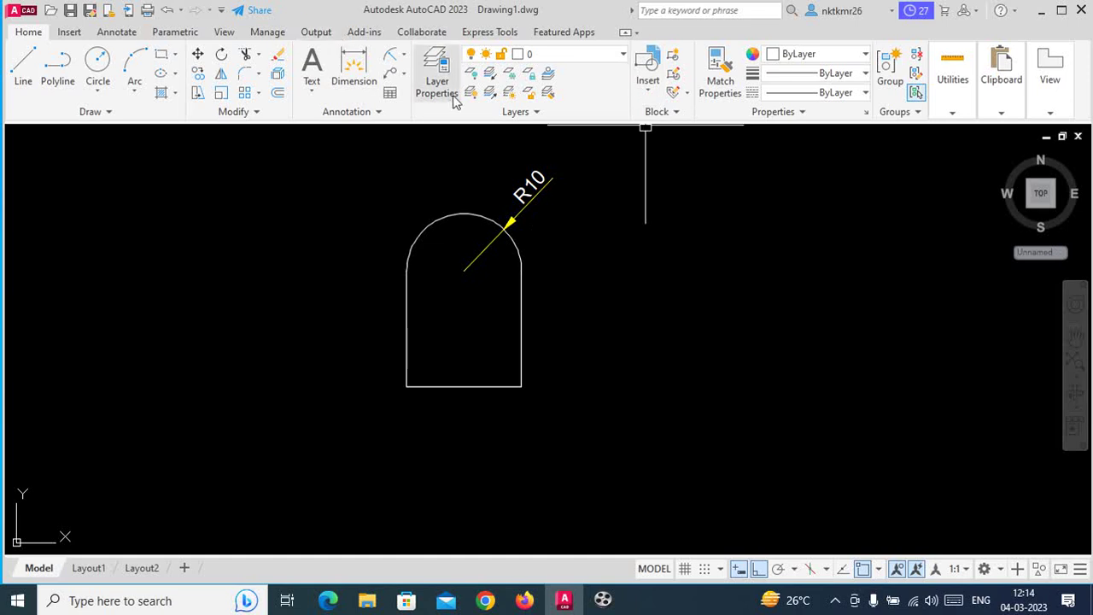
Add linear 20 dimensions to the arch's right side and beneath its base
{"action": "left_click", "coordinate": [402, 55]}
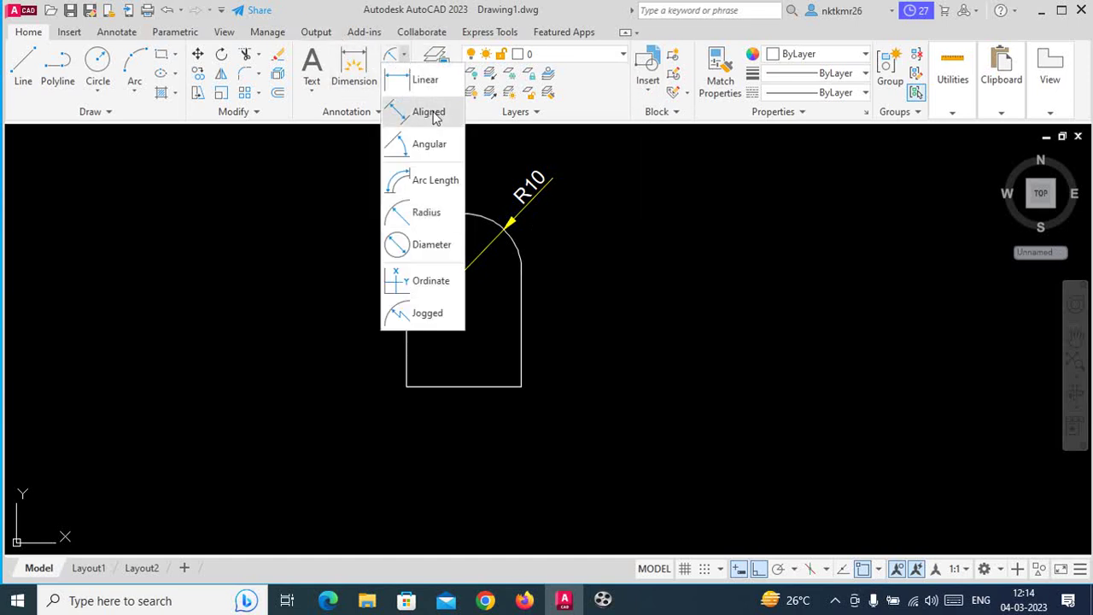
{"action": "left_click", "coordinate": [426, 79]}
{"action": "left_click", "coordinate": [521, 270]}
{"action": "left_click", "coordinate": [521, 386]}
{"action": "left_click", "coordinate": [573, 347]}
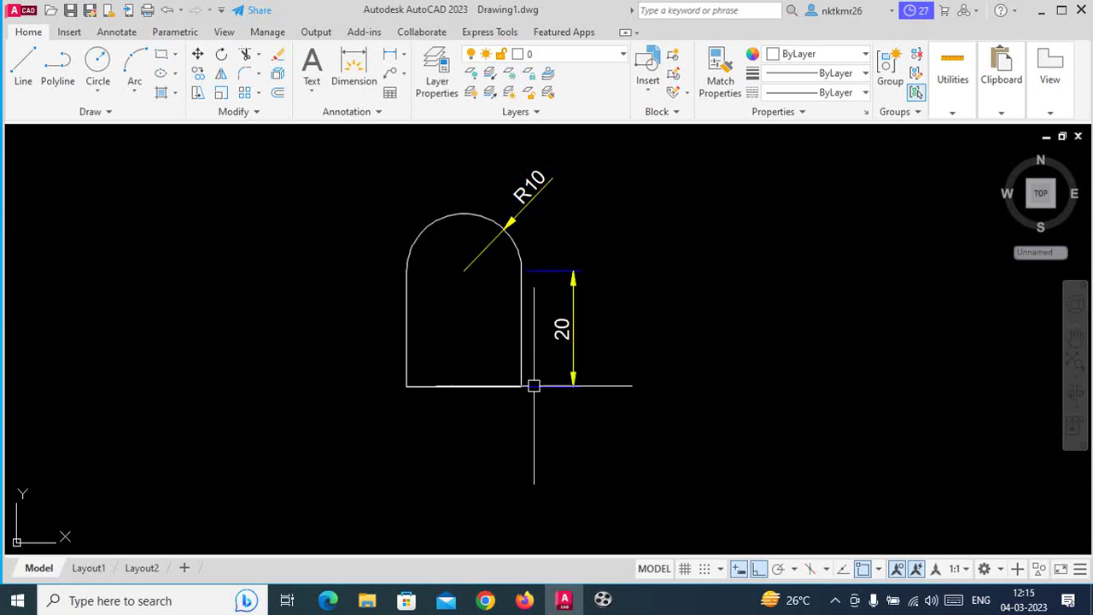
{"action": "right_click", "coordinate": [676, 271]}
{"action": "left_click", "coordinate": [705, 279]}
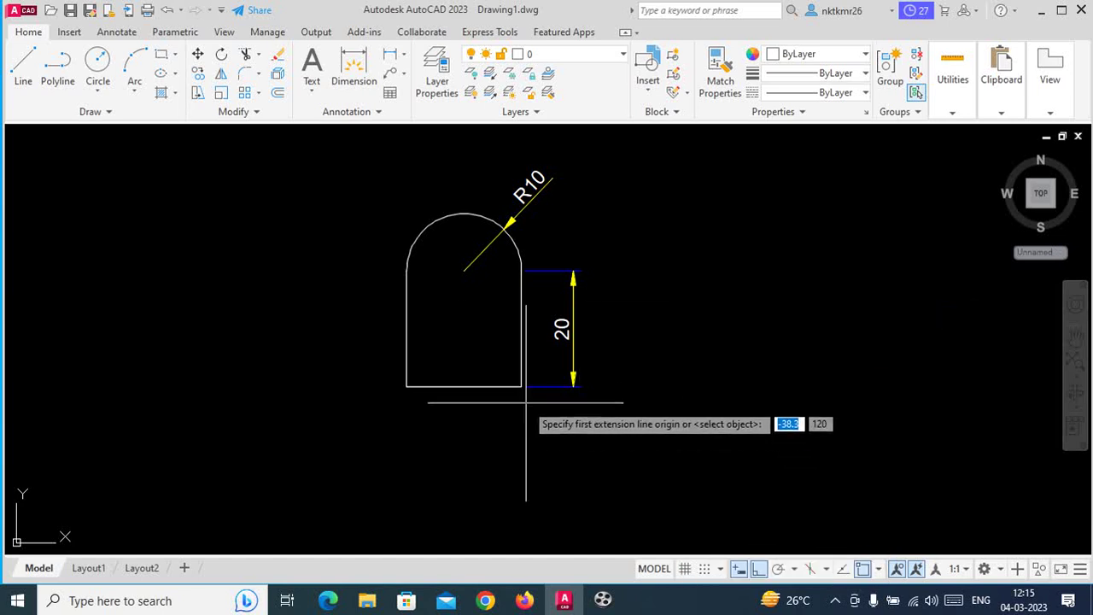
{"action": "left_click", "coordinate": [521, 386]}
{"action": "left_click", "coordinate": [407, 386]}
{"action": "left_click", "coordinate": [461, 424]}
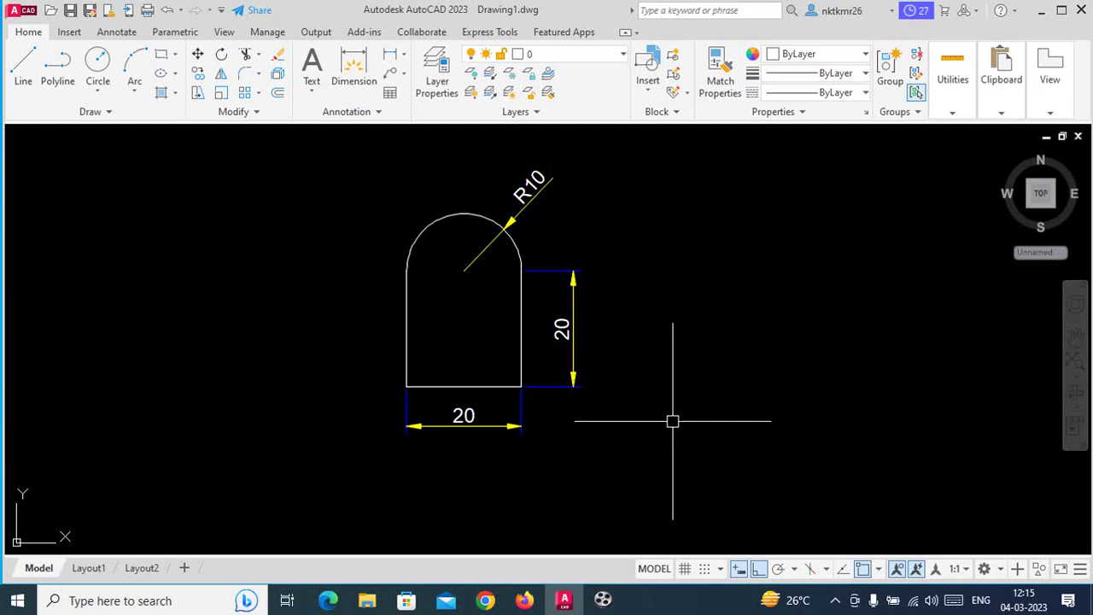
{"action": "scroll", "coordinate": [633, 348], "scroll_direction": "down", "scroll_amount": 2}
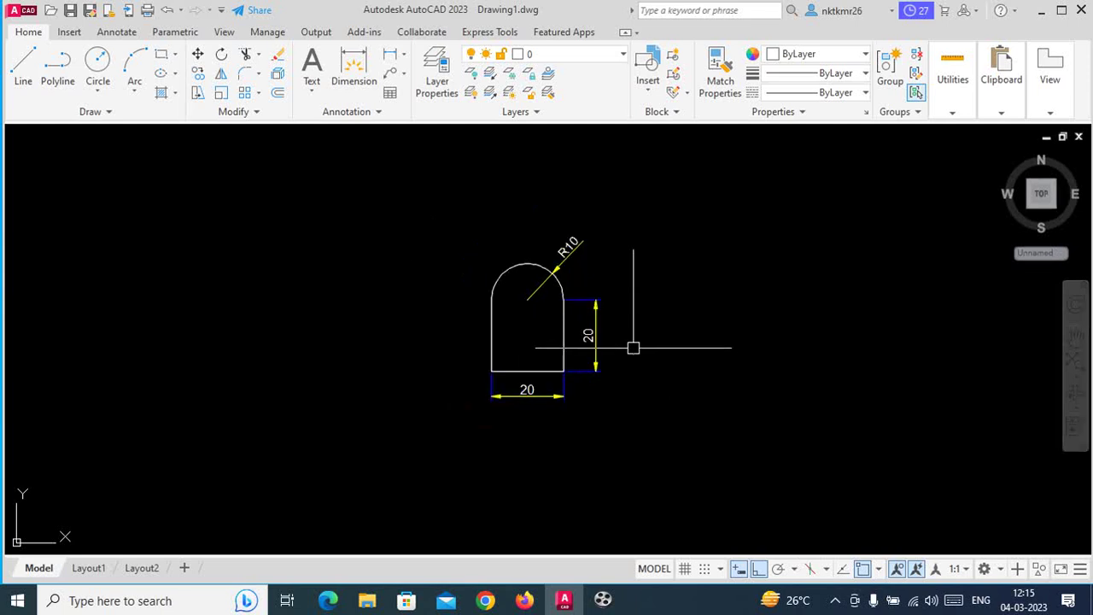
Erase the arch and all its dimensions with a crossing window
{"action": "left_click", "coordinate": [666, 207]}
{"action": "left_click", "coordinate": [409, 429]}
{"action": "key", "text": "Delete"}
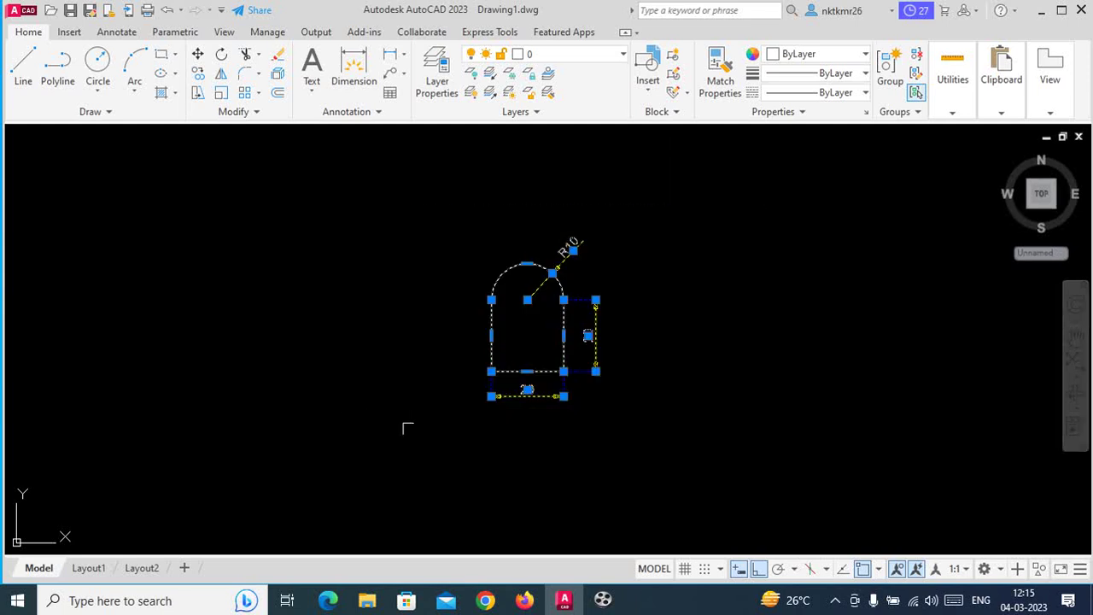
Start a polyline with PL at a point, then cancel it without drawing anything
{"action": "type", "text": "pl"}
{"action": "key", "text": "Return"}
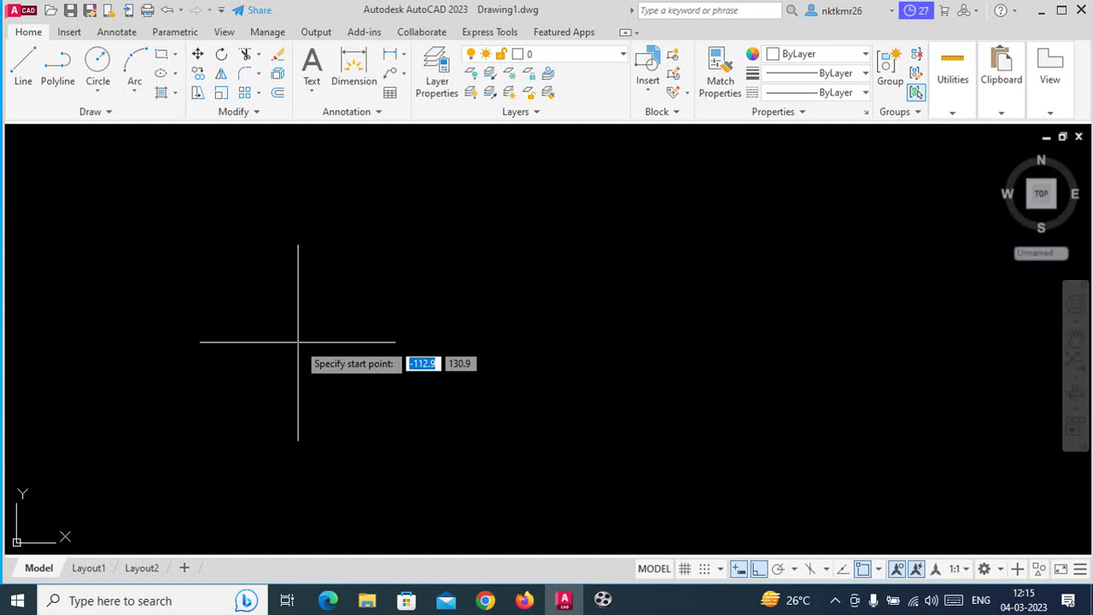
{"action": "left_click", "coordinate": [252, 298]}
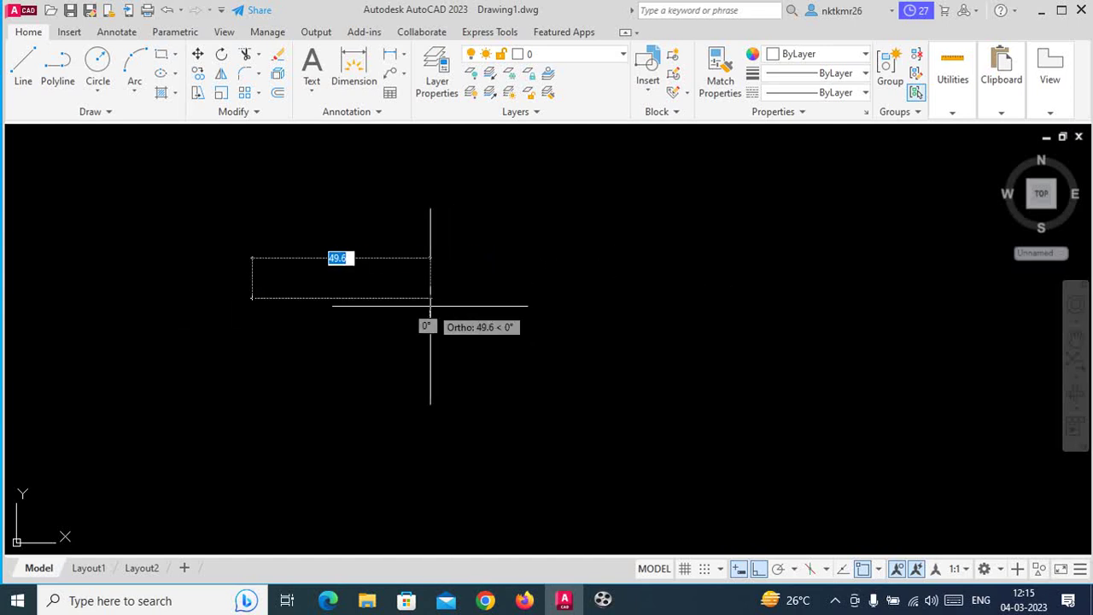
{"action": "key", "text": "Escape"}
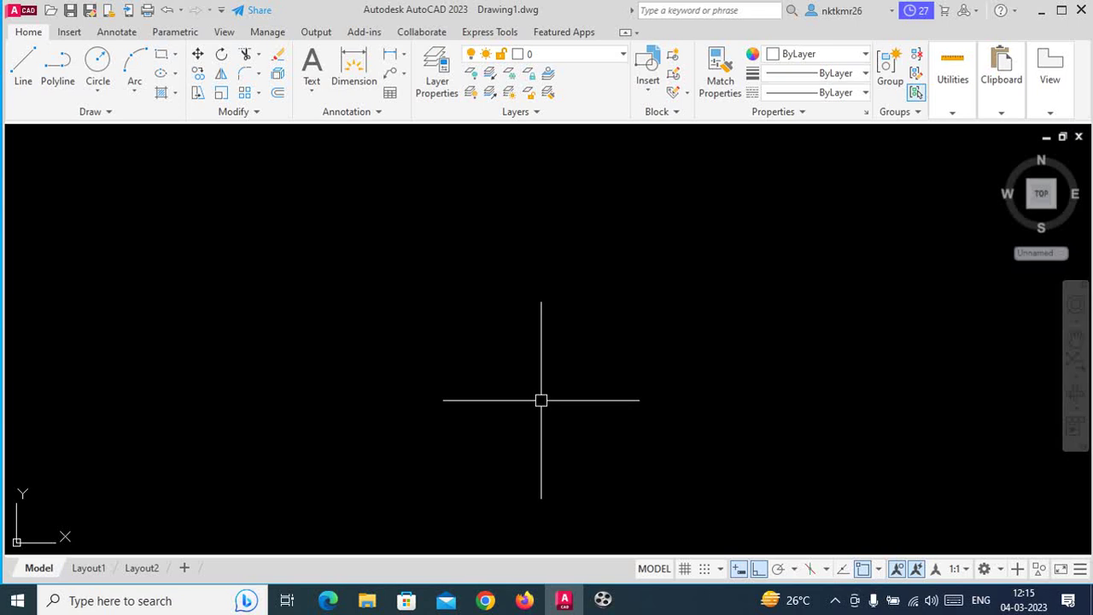
Draw a circle of radius 20
{"action": "type", "text": "c"}
{"action": "key", "text": "Return"}
{"action": "left_click", "coordinate": [339, 324]}
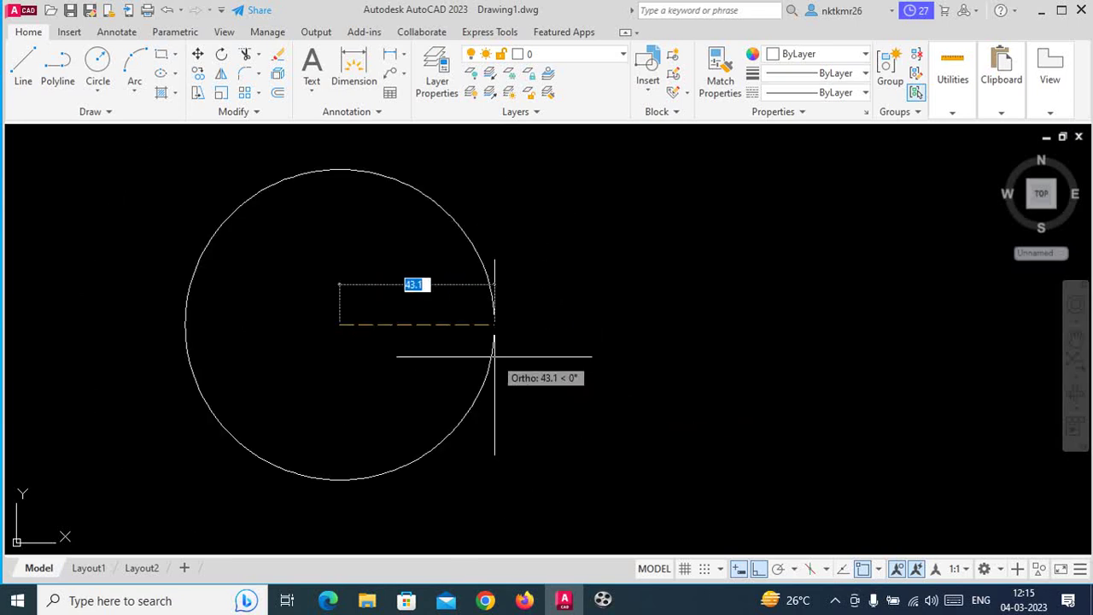
{"action": "key", "text": "BackSpace"}
{"action": "key", "text": "Escape"}
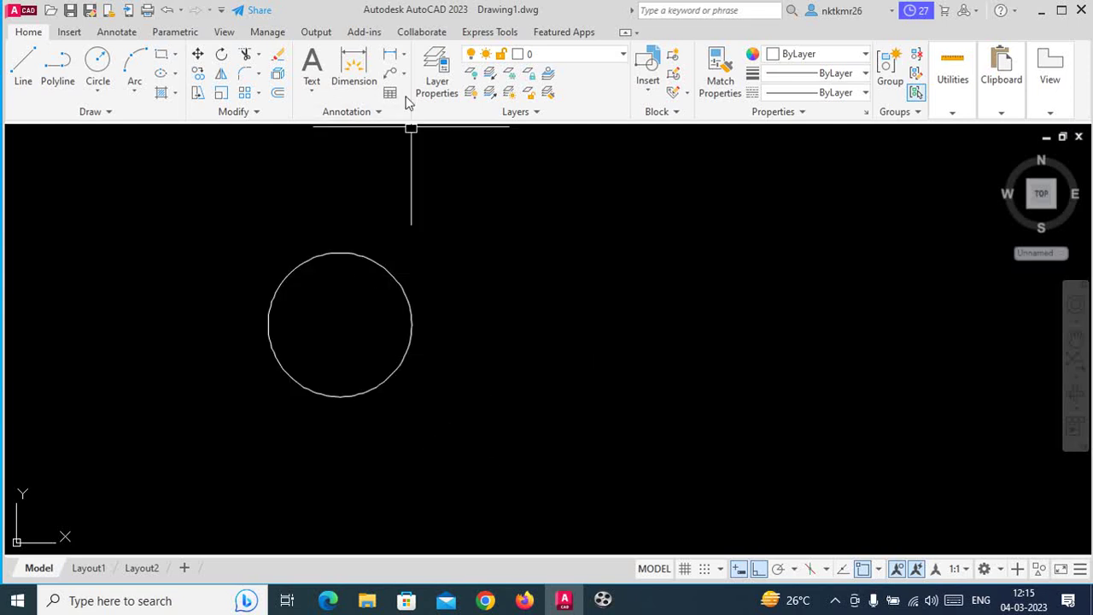
Add an R20 radius dimension to the circle, placed at its upper right
{"action": "left_click", "coordinate": [403, 53]}
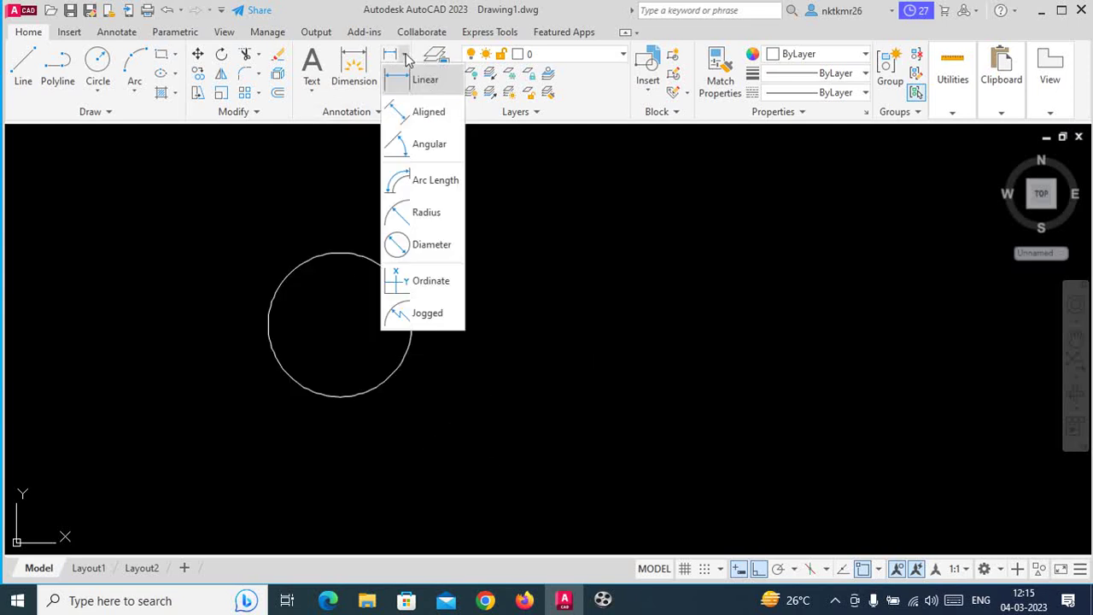
{"action": "left_click", "coordinate": [437, 214]}
{"action": "left_click", "coordinate": [398, 299]}
{"action": "left_click", "coordinate": [465, 248]}
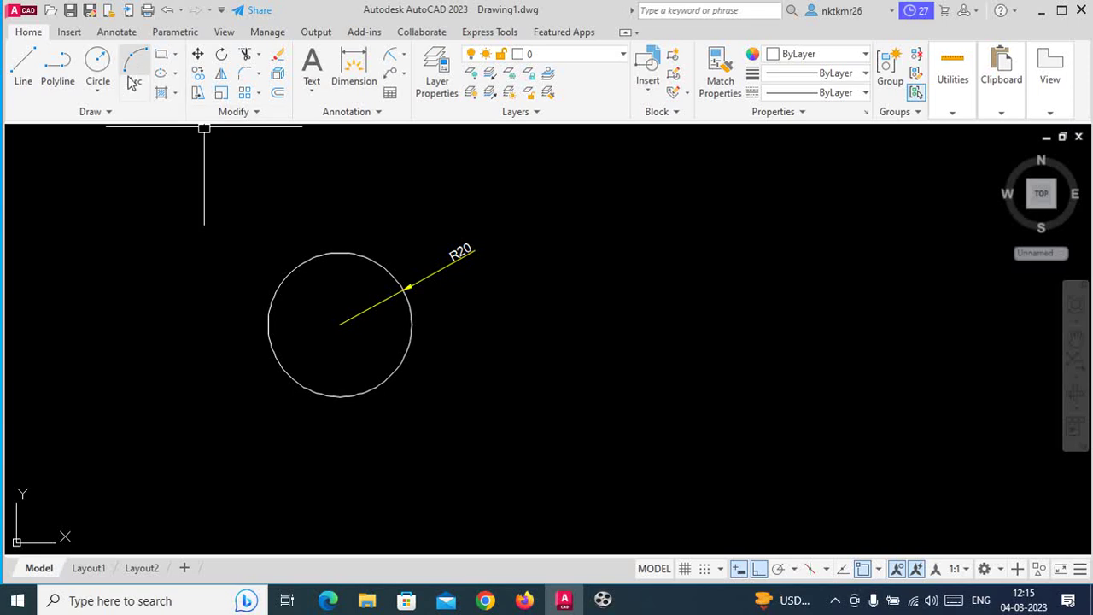
Delete the R20 radius dimension, leaving only the bare circle
{"action": "left_click", "coordinate": [100, 96]}
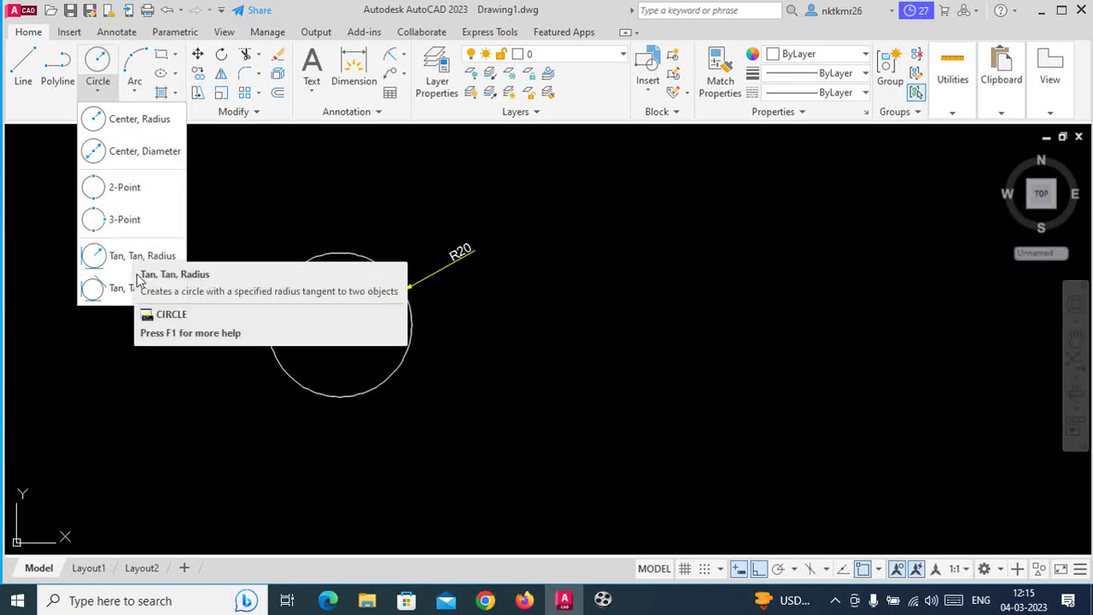
{"action": "mouse_move", "coordinate": [135, 288]}
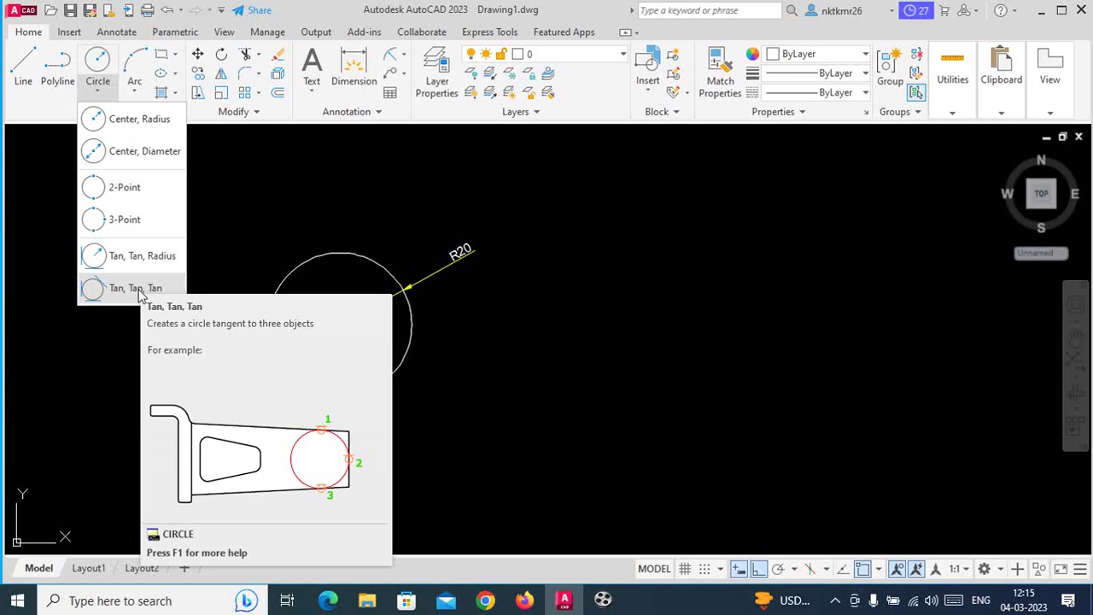
{"action": "left_click", "coordinate": [520, 209]}
{"action": "left_click", "coordinate": [458, 293]}
{"action": "key", "text": "Delete"}
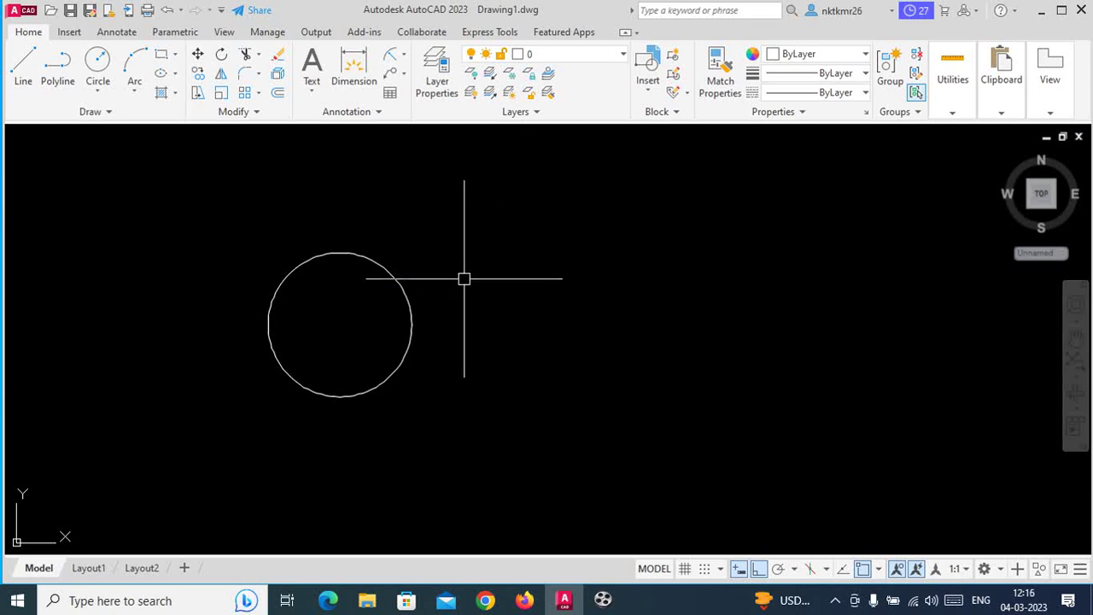
With Ortho off, draw a slanted line across the circle from lower-left to upper-right
{"action": "type", "text": "l"}
{"action": "key", "text": "Return"}
{"action": "left_click", "coordinate": [173, 417]}
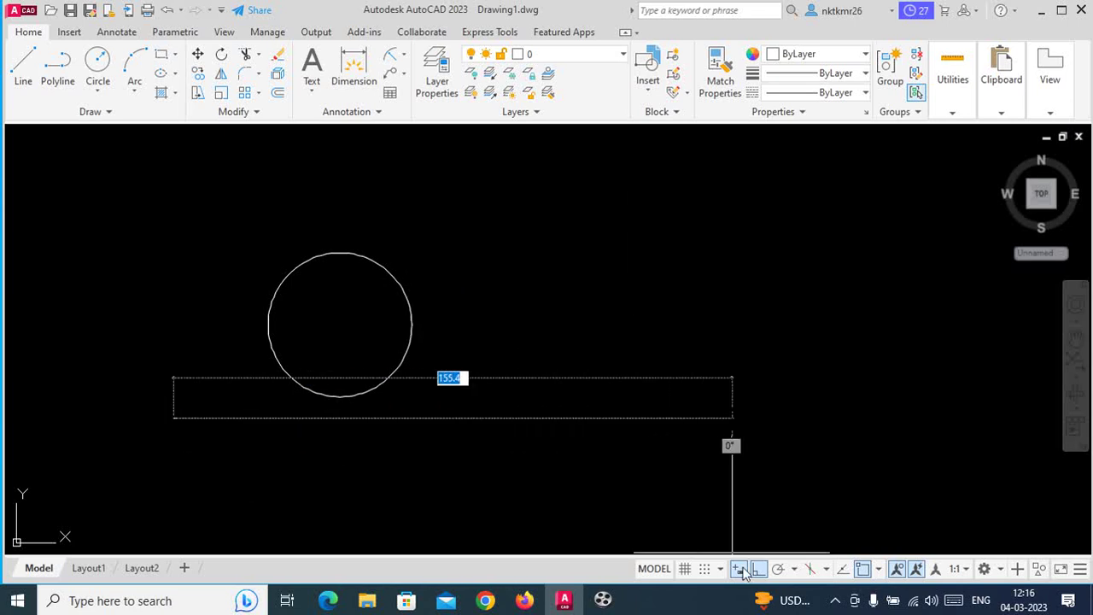
{"action": "left_click", "coordinate": [757, 569]}
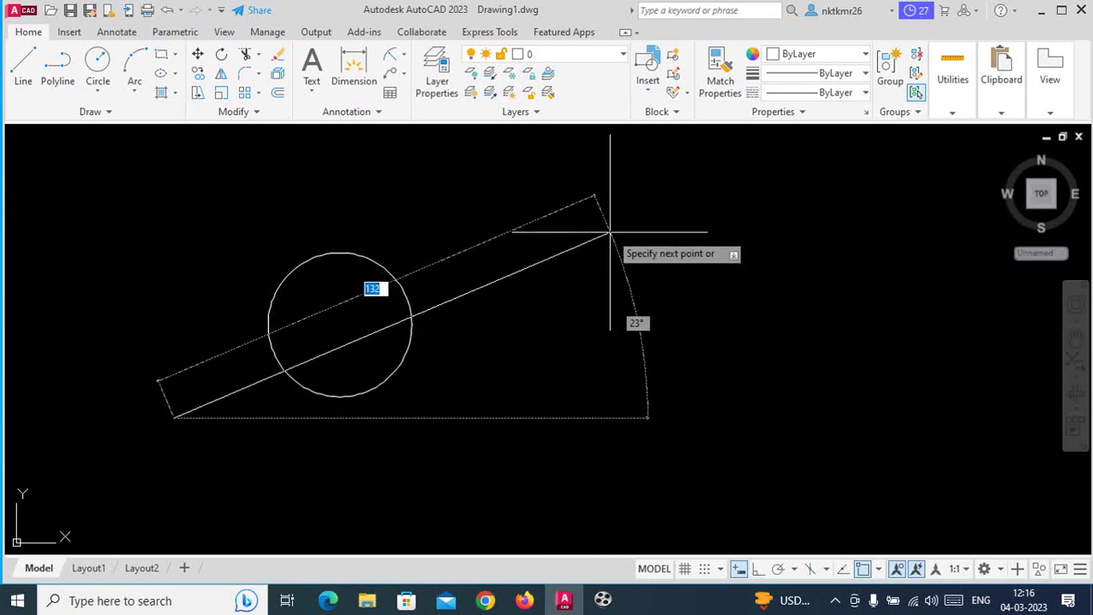
{"action": "left_click", "coordinate": [610, 231]}
{"action": "key", "text": "Return"}
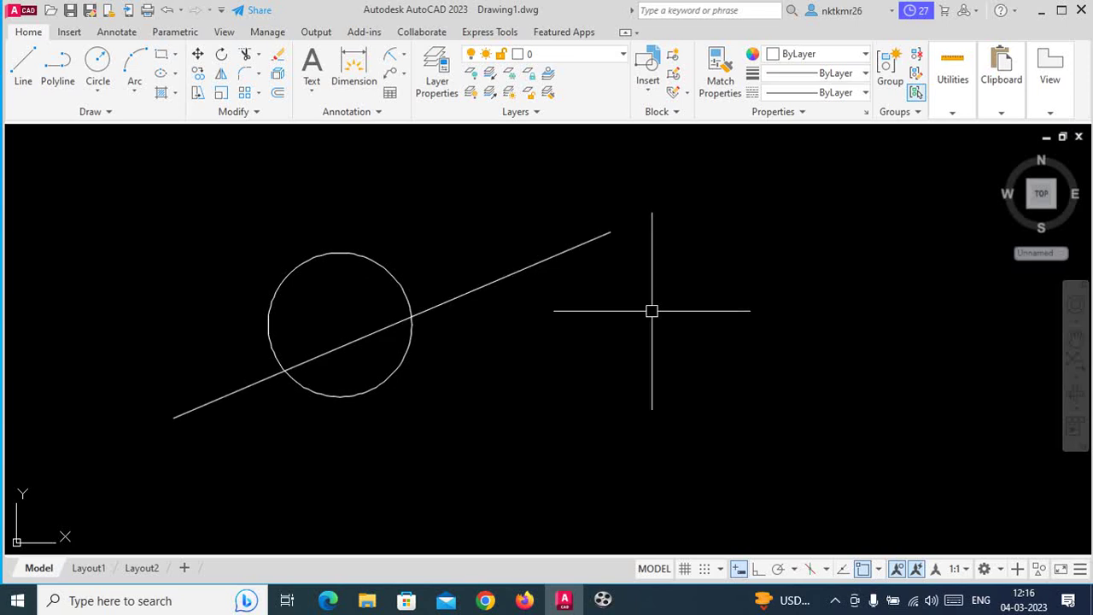
Trim off the circle's lower arc and the line's ends, then delete the remaining chord
{"action": "type", "text": "tr"}
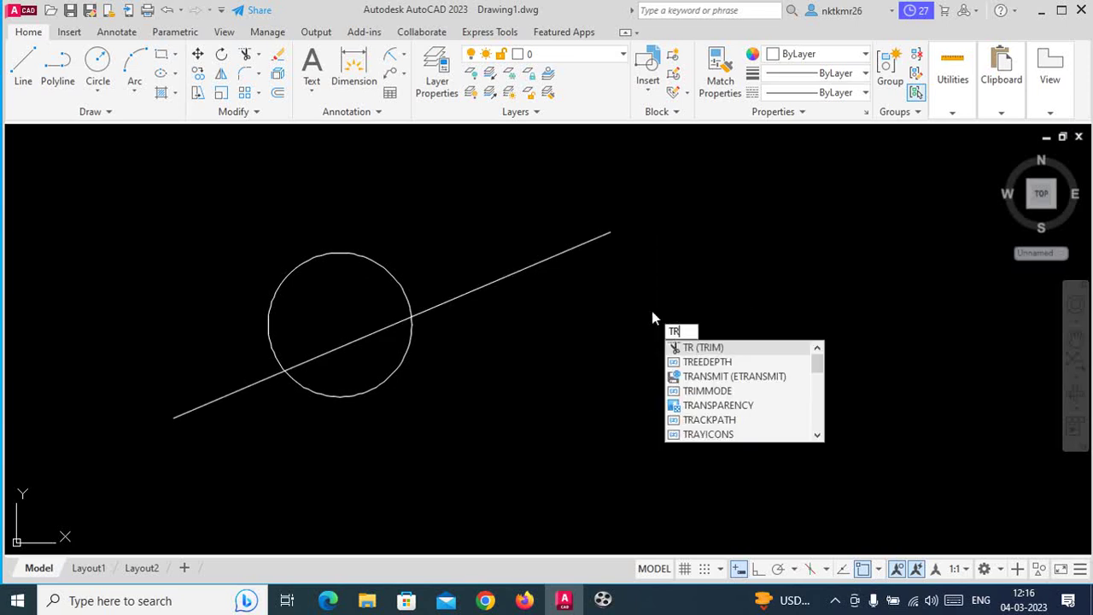
{"action": "key", "text": "Return"}
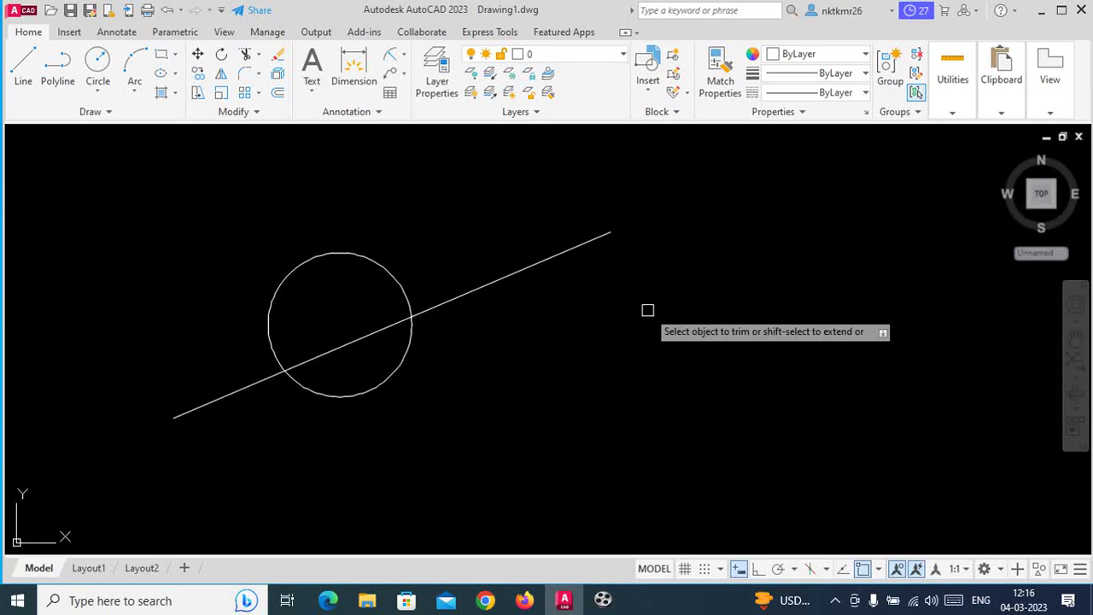
{"action": "left_click", "coordinate": [388, 378]}
{"action": "left_click", "coordinate": [465, 292]}
{"action": "left_click", "coordinate": [240, 389]}
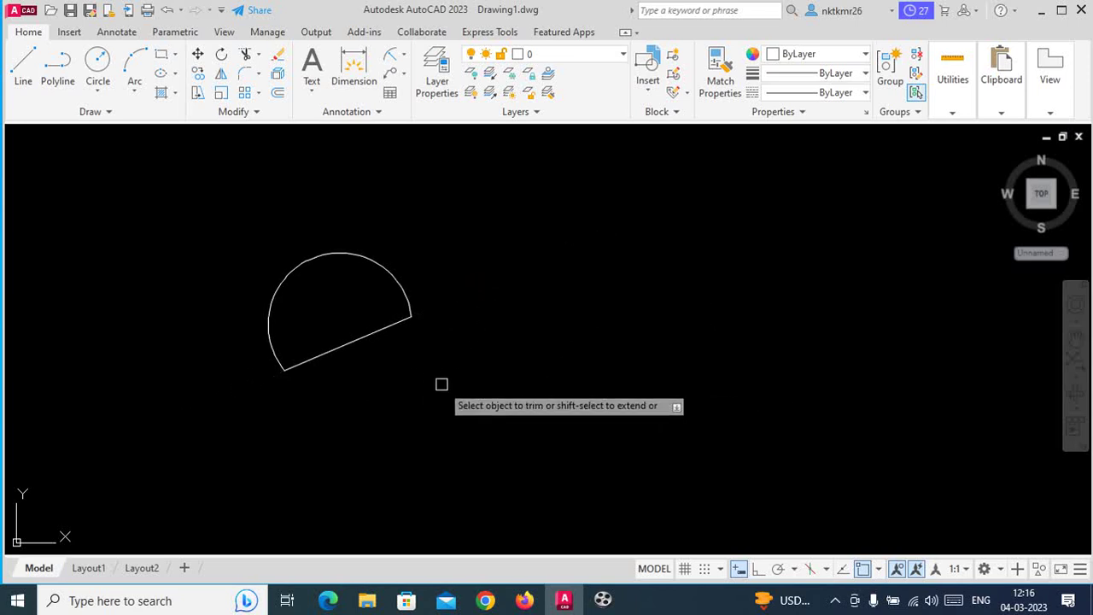
{"action": "right_click", "coordinate": [441, 385]}
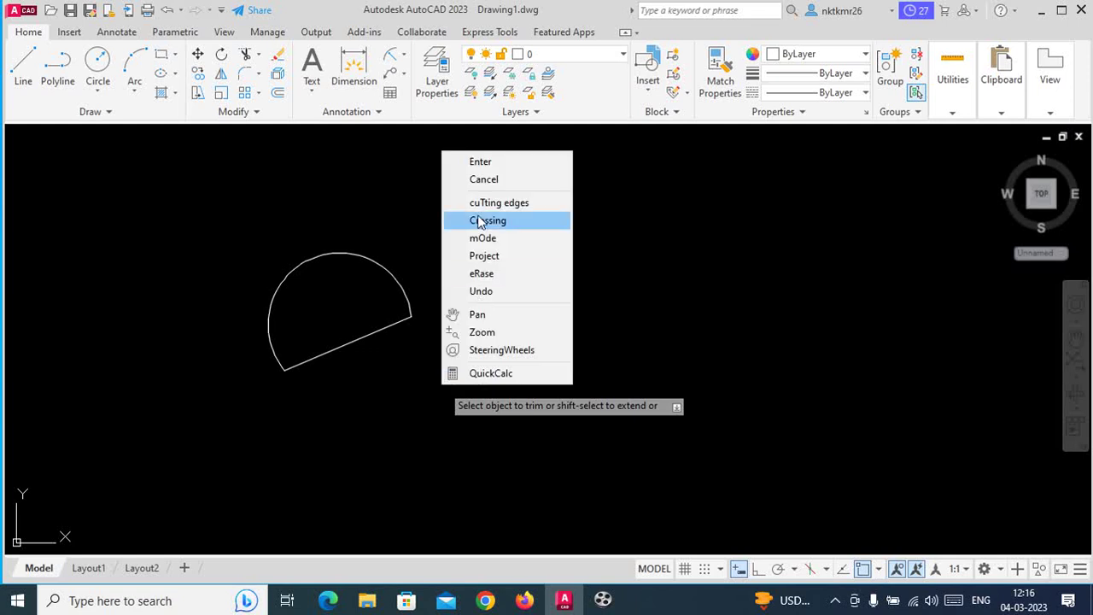
{"action": "left_click", "coordinate": [478, 162]}
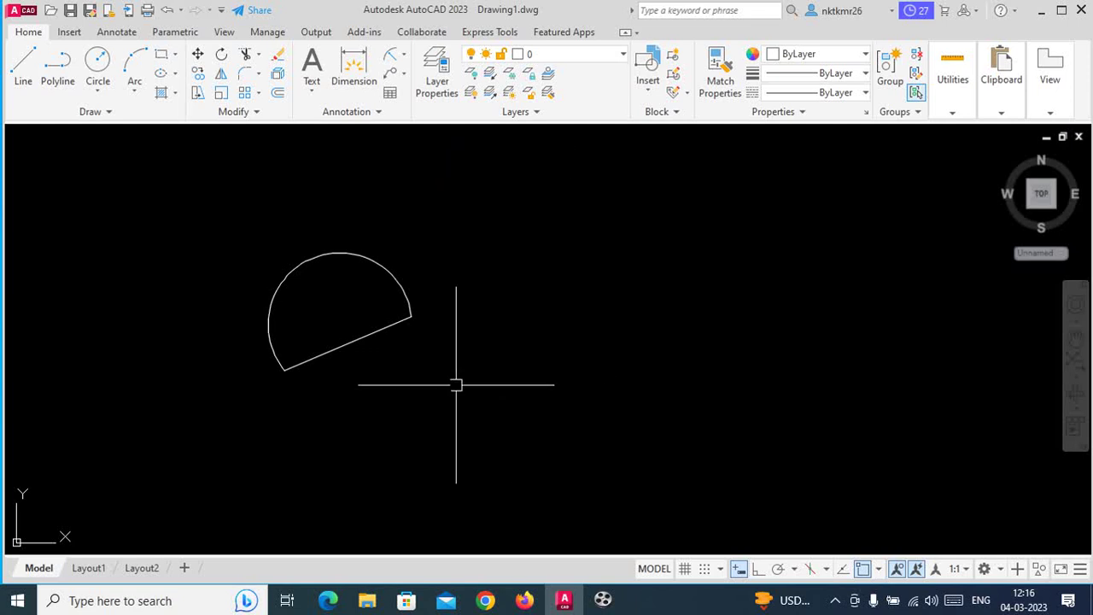
{"action": "left_click", "coordinate": [356, 339]}
{"action": "key", "text": "Delete"}
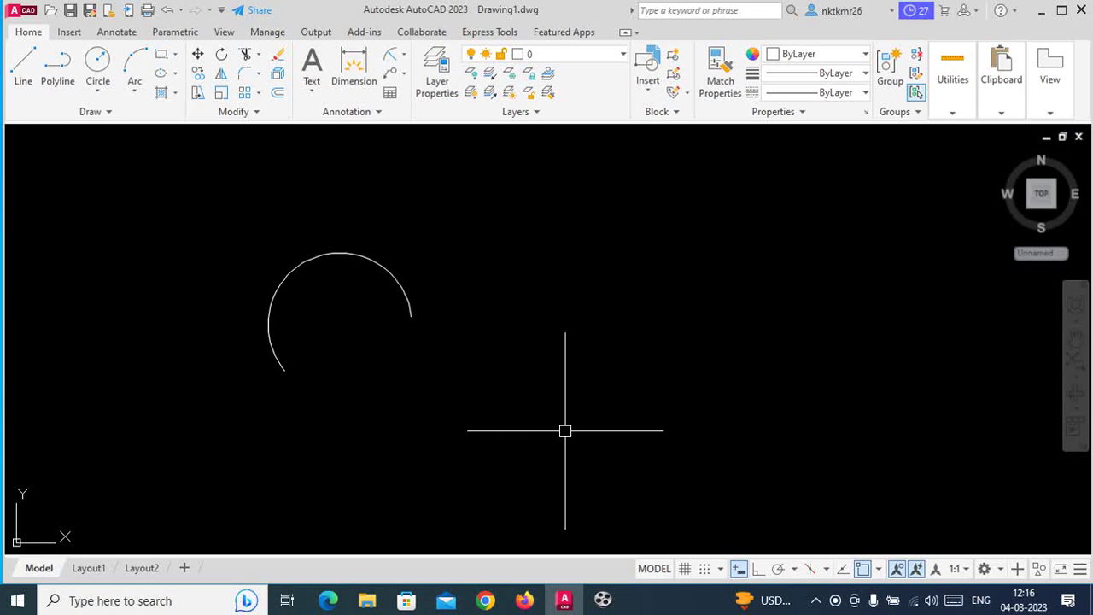
Convert the arc to a polyline with PE and close it, then undo the close
{"action": "type", "text": "pe"}
{"action": "key", "text": "Return"}
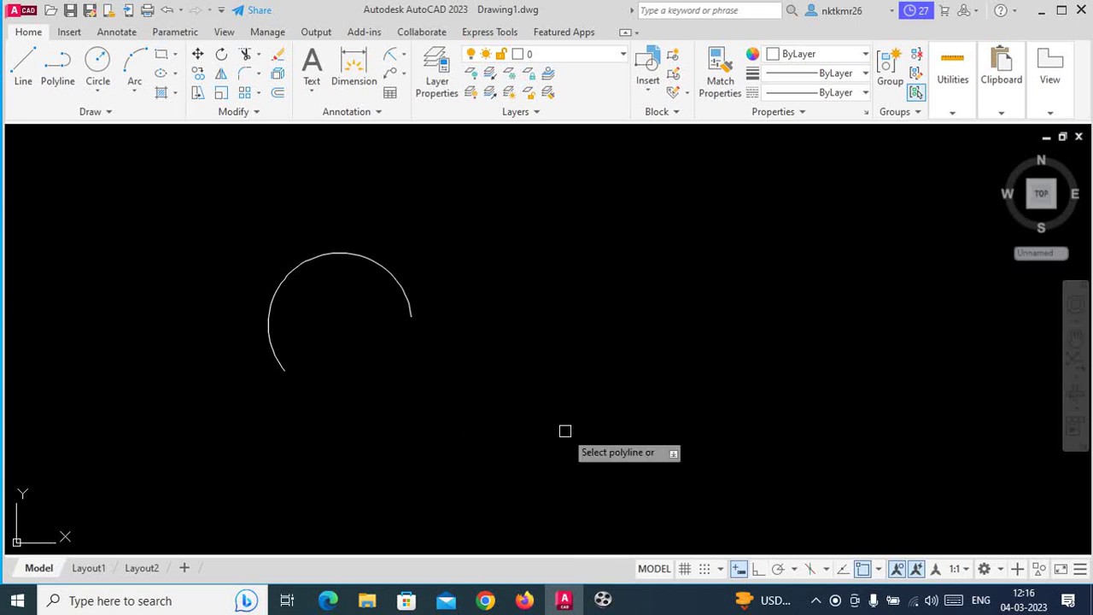
{"action": "left_click", "coordinate": [389, 273]}
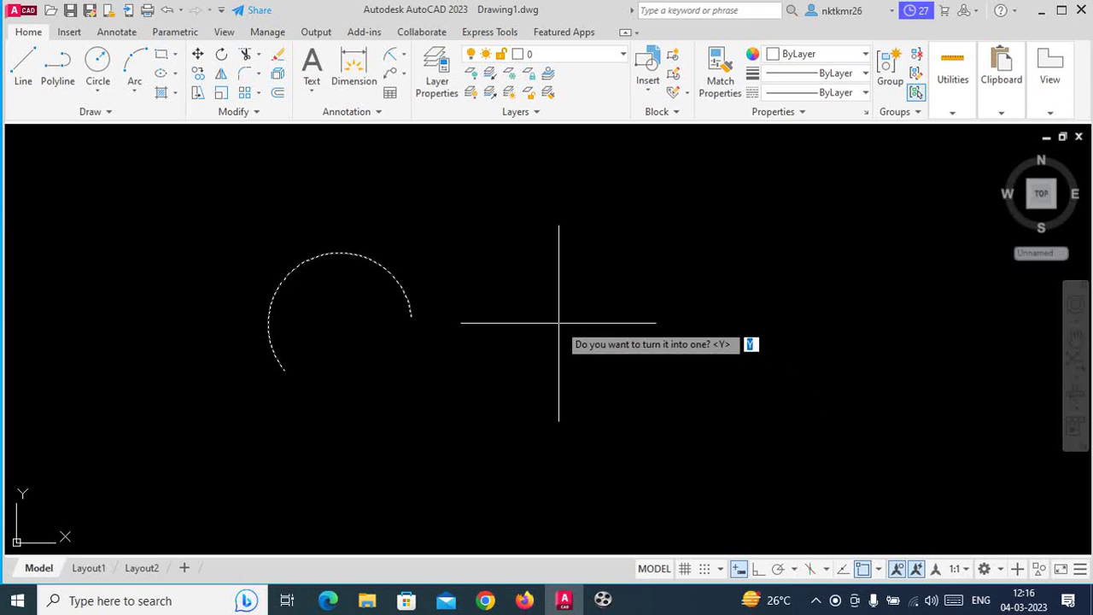
{"action": "key", "text": "Return"}
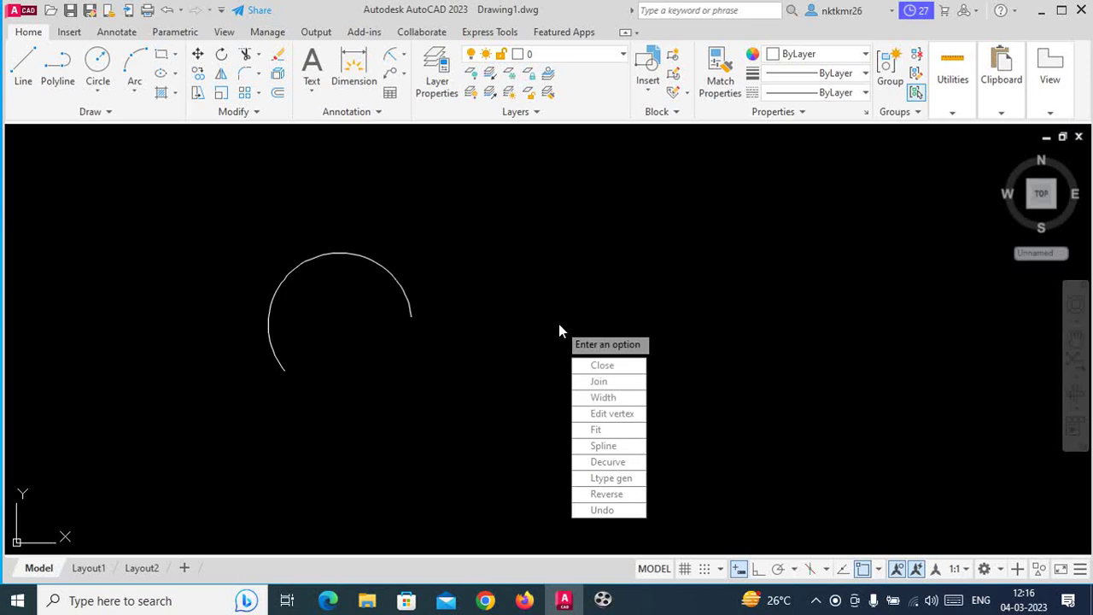
{"action": "type", "text": "c"}
{"action": "key", "text": "Return"}
{"action": "key", "text": "Return"}
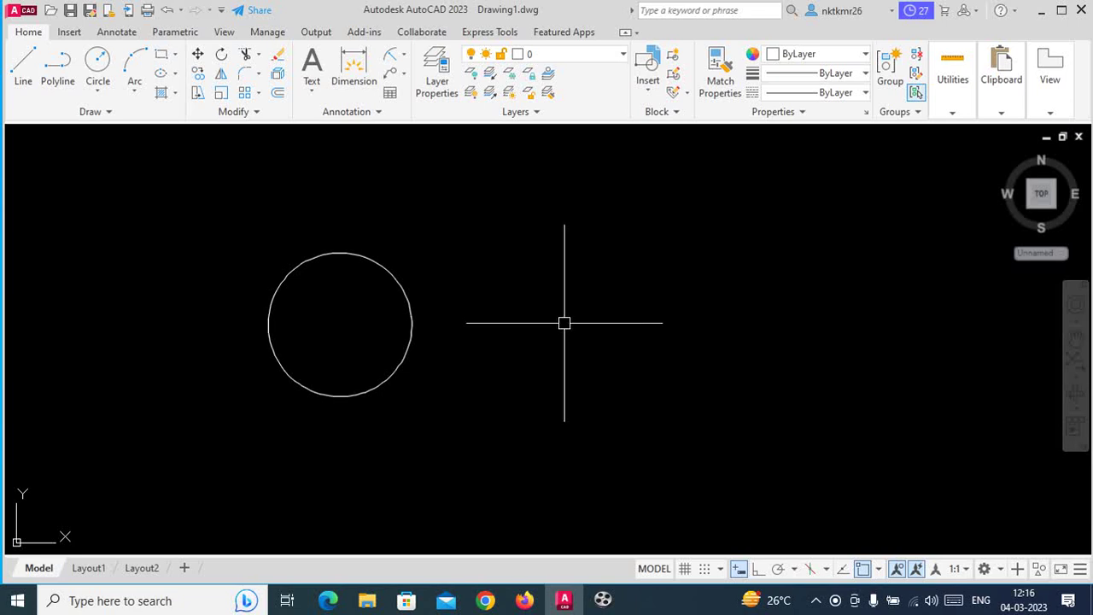
{"action": "key", "text": "ctrl+z"}
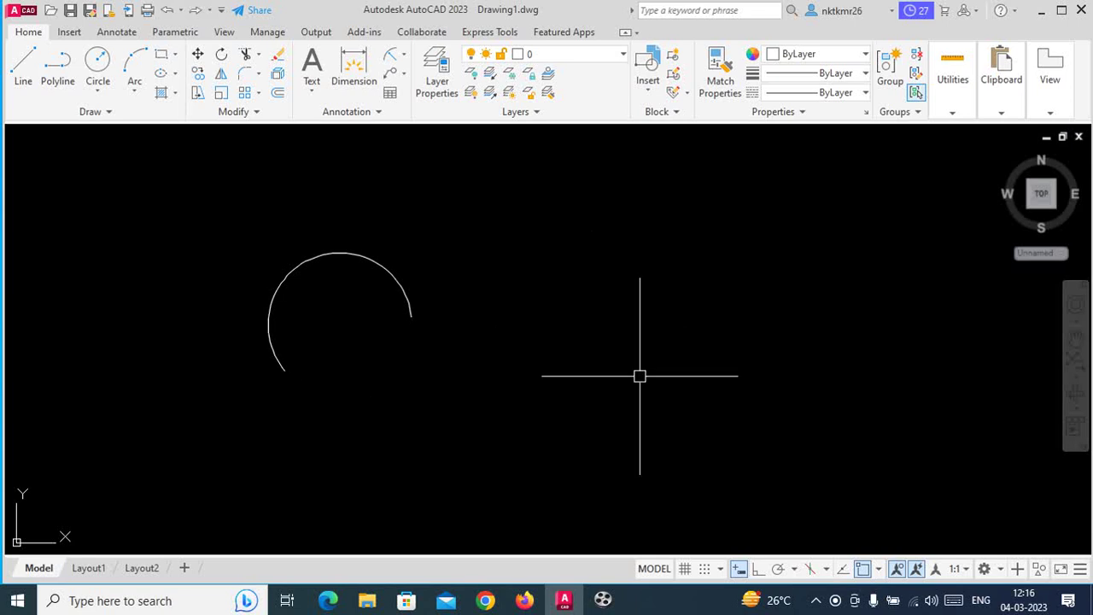
Redo PE on the arc: convert it to a polyline and close it into a full circle
{"action": "type", "text": "PE"}
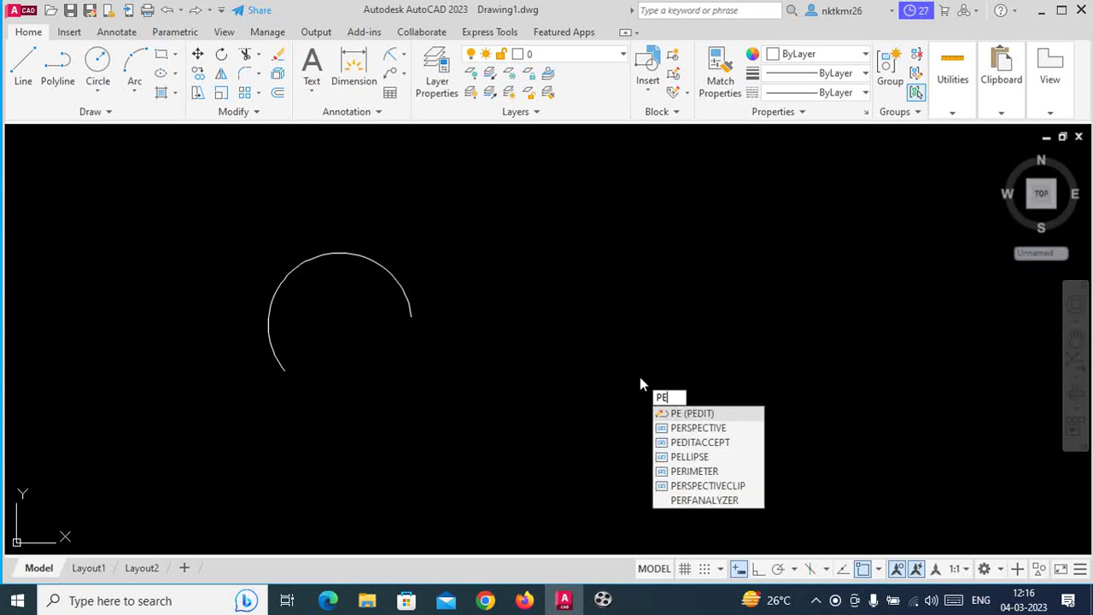
{"action": "key", "text": "Return"}
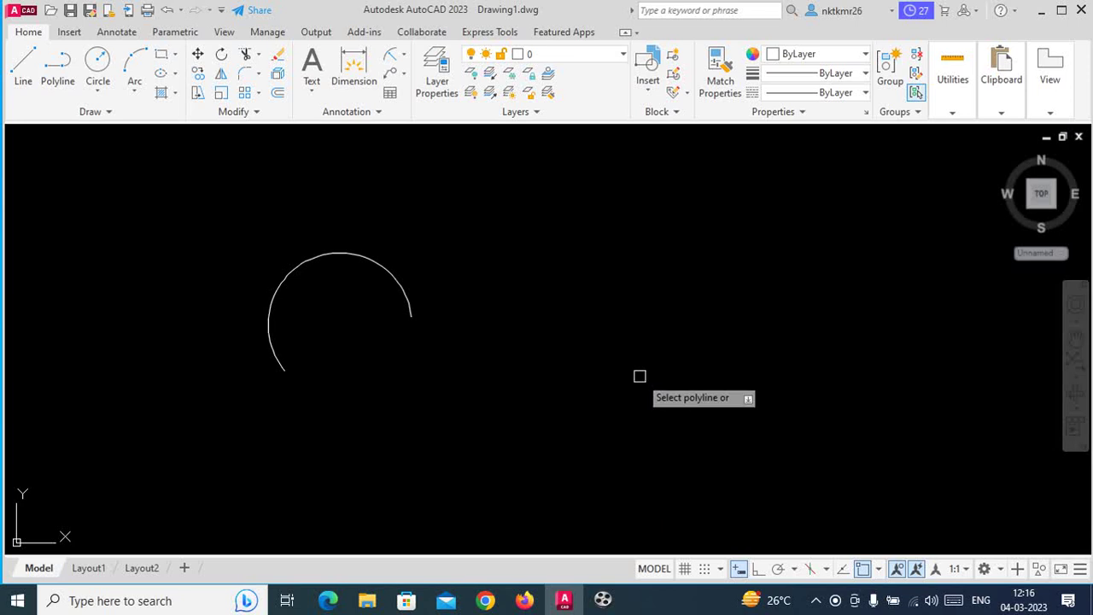
{"action": "left_click", "coordinate": [379, 265]}
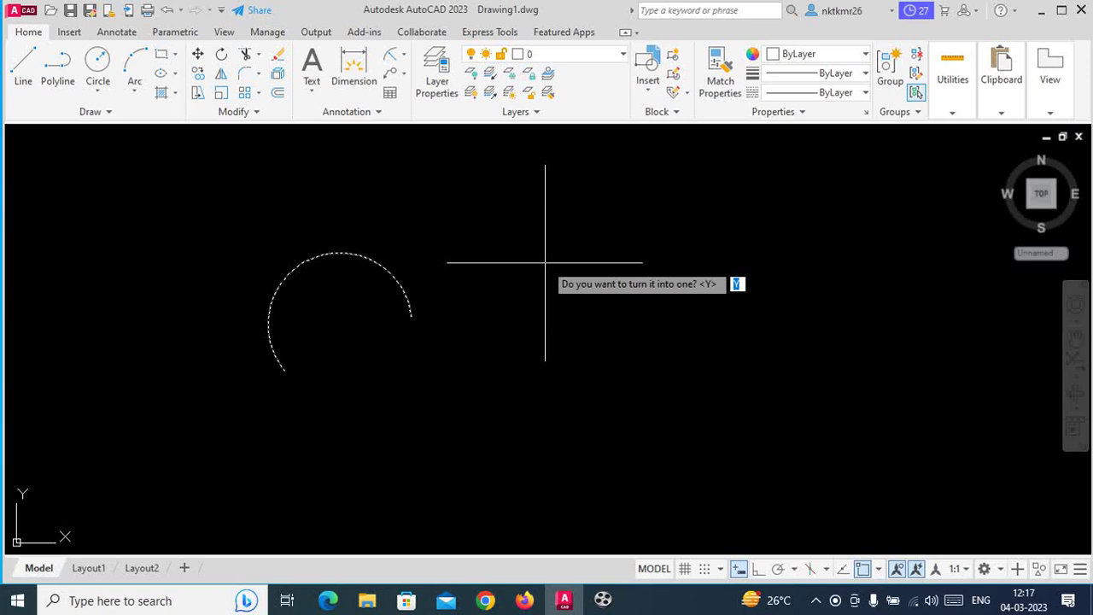
{"action": "key", "text": "Return"}
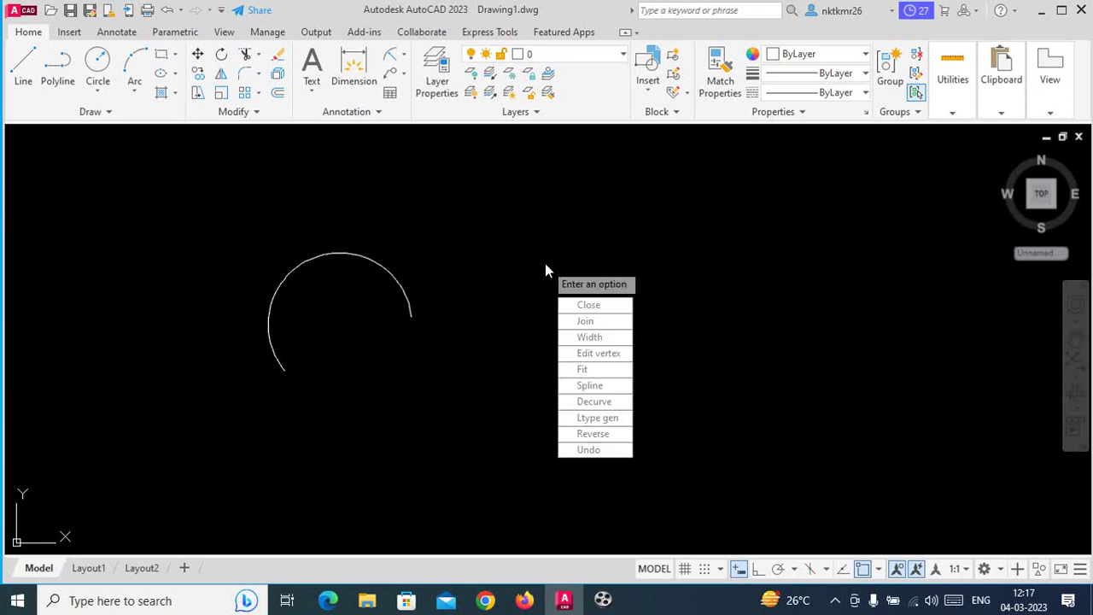
{"action": "type", "text": "c"}
{"action": "key", "text": "Return"}
{"action": "key", "text": "Escape"}
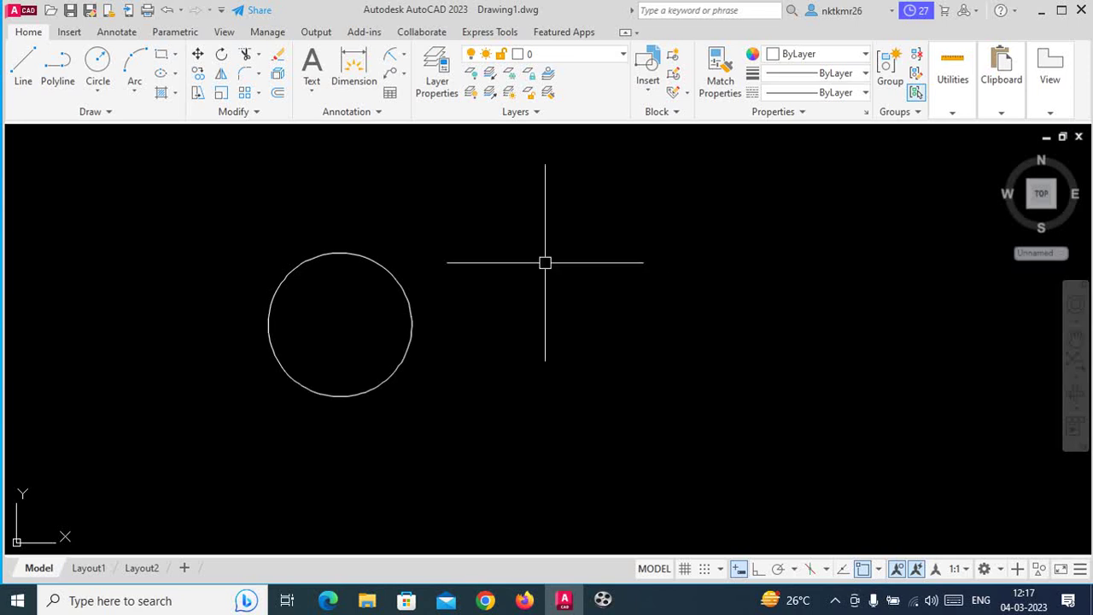
Move the closed circle from its centre up and to the right, then recentre the view
{"action": "left_click", "coordinate": [451, 237]}
{"action": "left_click", "coordinate": [346, 346]}
{"action": "key", "text": "Escape"}
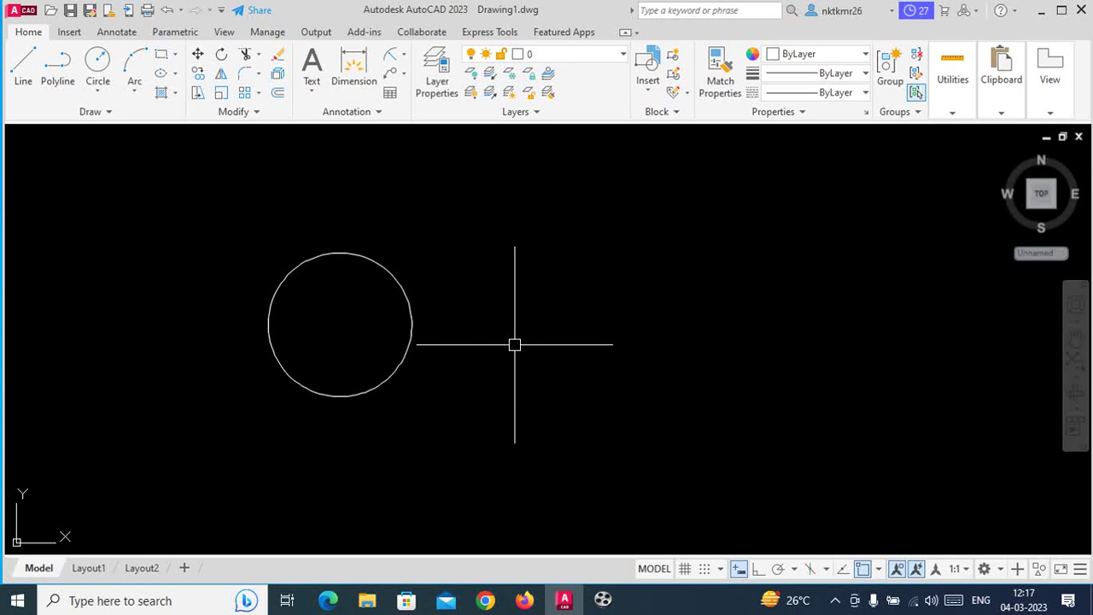
{"action": "type", "text": "m"}
{"action": "left_click", "coordinate": [421, 220]}
{"action": "left_click", "coordinate": [317, 390]}
{"action": "key", "text": "Return"}
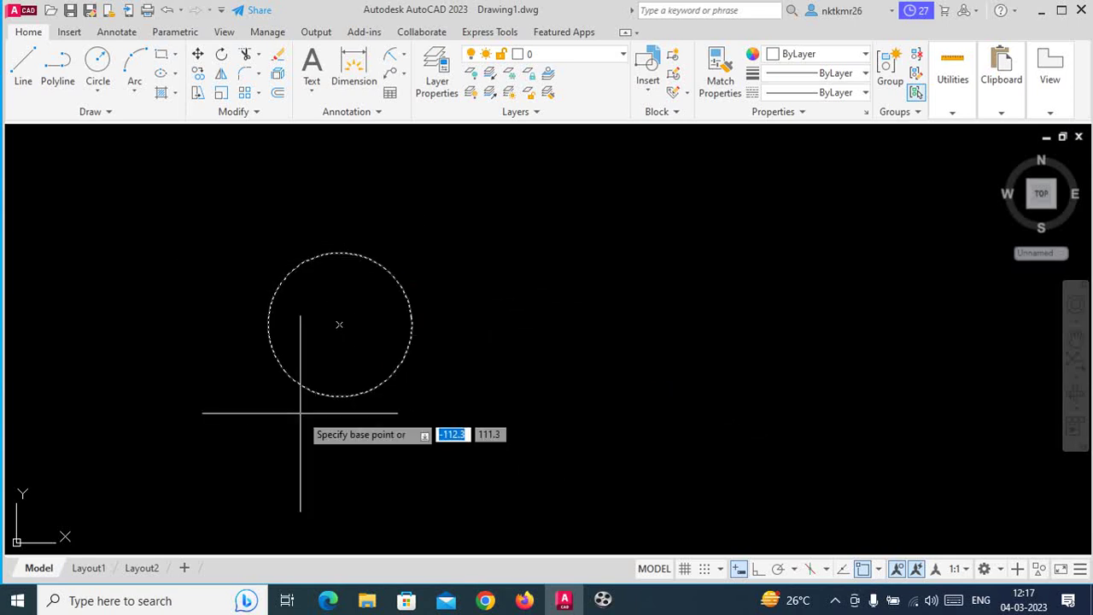
{"action": "left_click", "coordinate": [339, 324]}
{"action": "left_click", "coordinate": [555, 240]}
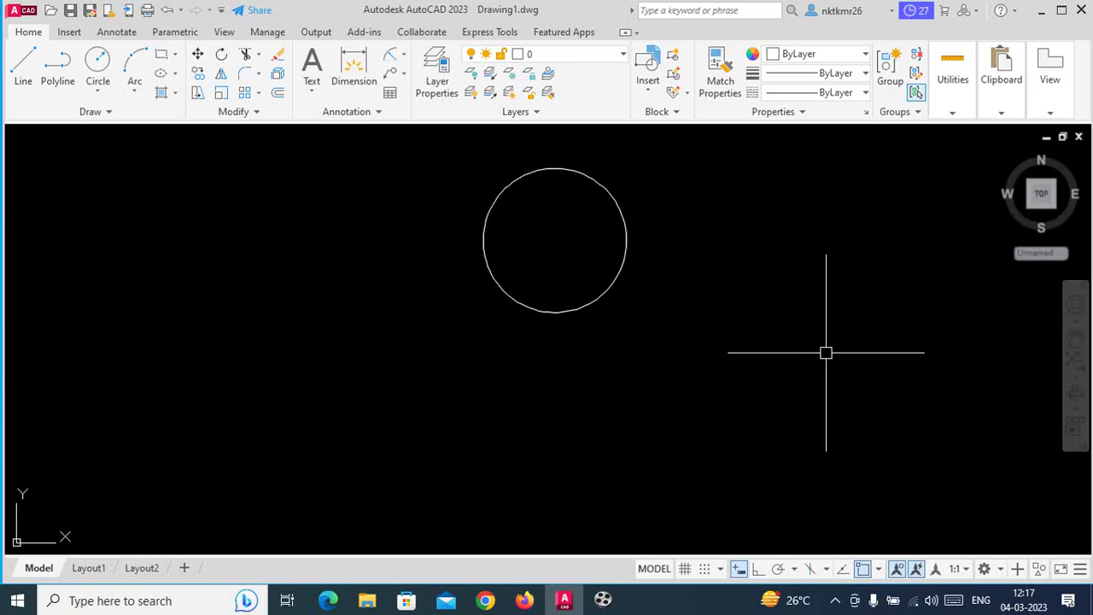
{"action": "scroll", "coordinate": [661, 308], "scroll_direction": "down", "scroll_amount": 2}
{"action": "middle_click_drag", "start_coordinate": [661, 308], "coordinate": [519, 351]}
Select the closed circle as the object to copy with the CO command
{"action": "type", "text": "c"}
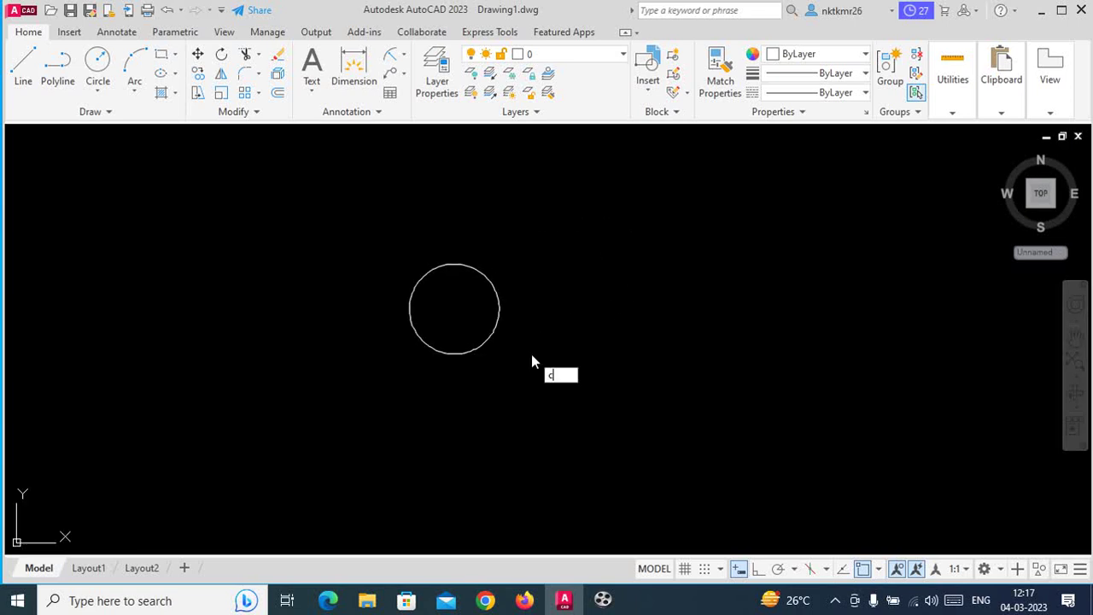
{"action": "type", "text": "o"}
{"action": "key", "text": "Return"}
{"action": "left_click", "coordinate": [519, 244]}
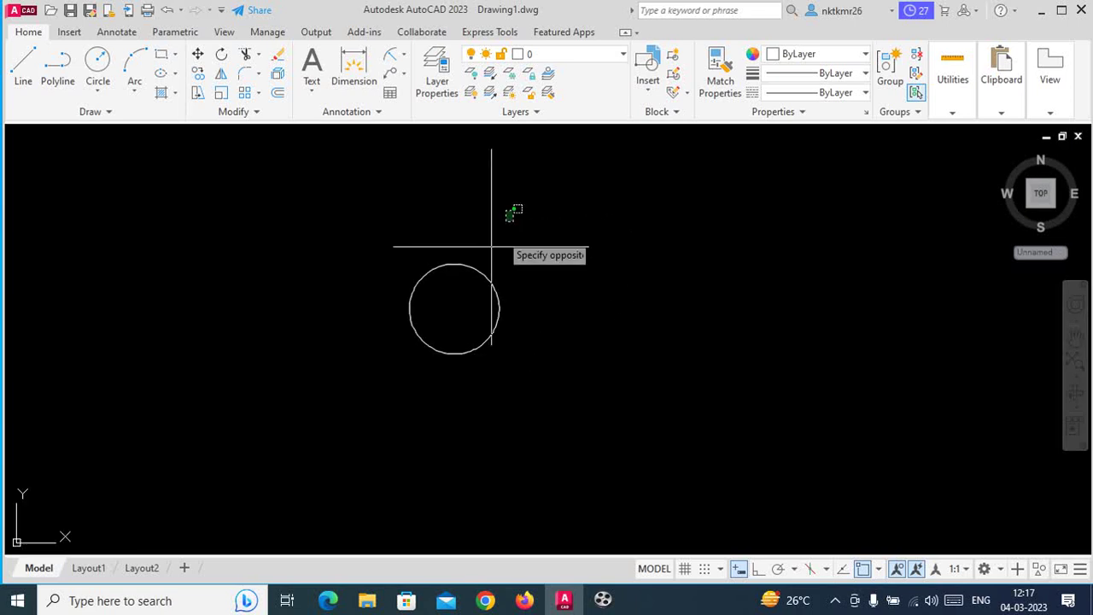
{"action": "left_click", "coordinate": [344, 403]}
{"action": "key", "text": "Return"}
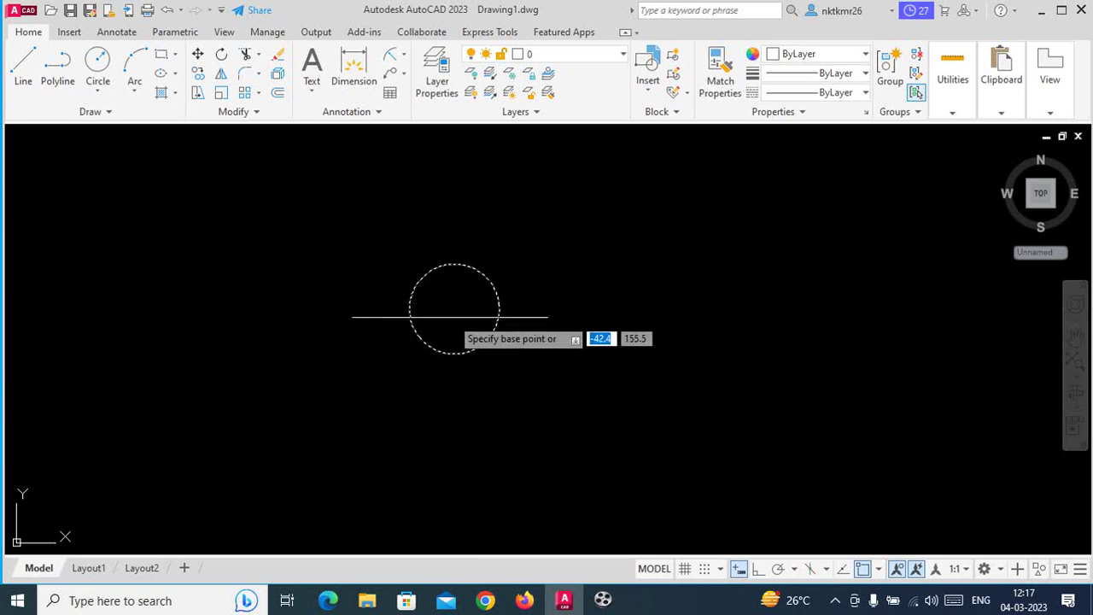
Place ten copies of the circle in a loose ring around the original, based at its centre
{"action": "left_click", "coordinate": [454, 309]}
{"action": "left_click", "coordinate": [577, 202]}
{"action": "left_click", "coordinate": [749, 258]}
{"action": "left_click", "coordinate": [670, 456]}
{"action": "left_click", "coordinate": [563, 487]}
{"action": "left_click", "coordinate": [390, 476]}
{"action": "left_click", "coordinate": [243, 378]}
{"action": "left_click", "coordinate": [225, 282]}
{"action": "left_click", "coordinate": [260, 252]}
{"action": "left_click", "coordinate": [373, 217]}
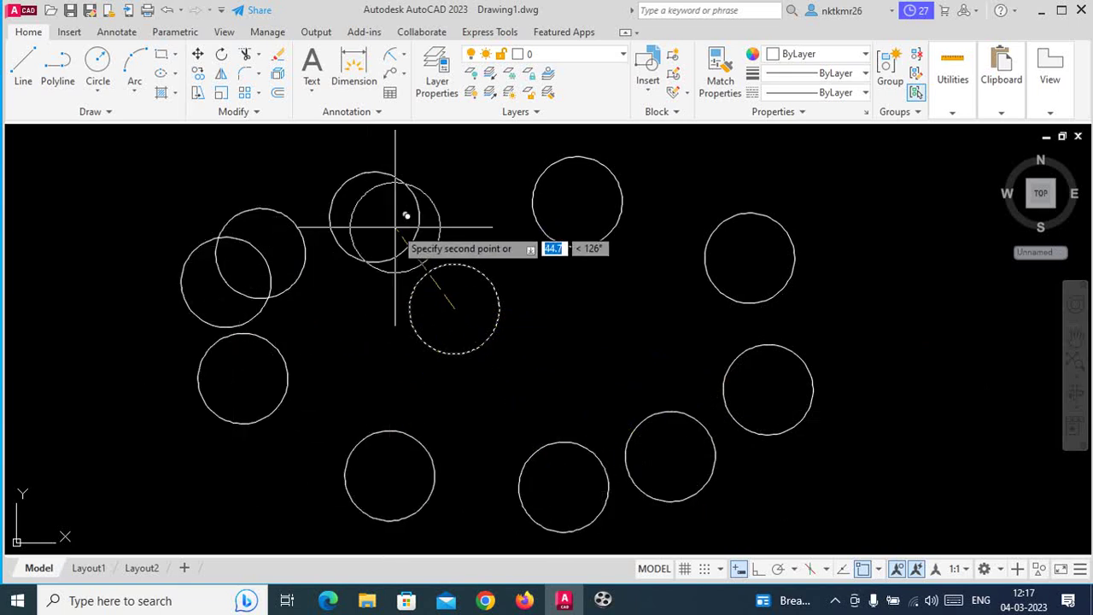
{"action": "key", "text": "Return"}
{"action": "scroll", "coordinate": [695, 346], "scroll_direction": "down", "scroll_amount": 3}
{"action": "mouse_move", "coordinate": [623, 370]}
{"action": "middle_mouse_down"}
{"action": "mouse_move", "coordinate": [345, 349]}
{"action": "mouse_move", "coordinate": [388, 317]}
{"action": "middle_mouse_up"}
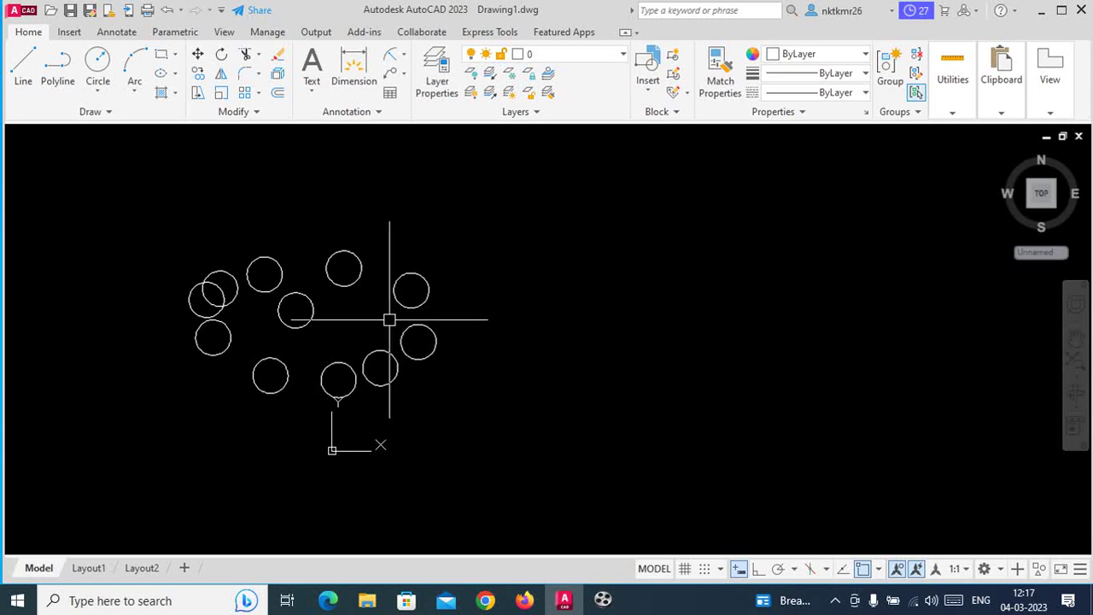
Draw an Ortho-locked vertical line to the right of the circle group
{"action": "type", "text": "l"}
{"action": "key", "text": "Return"}
{"action": "left_click", "coordinate": [563, 171]}
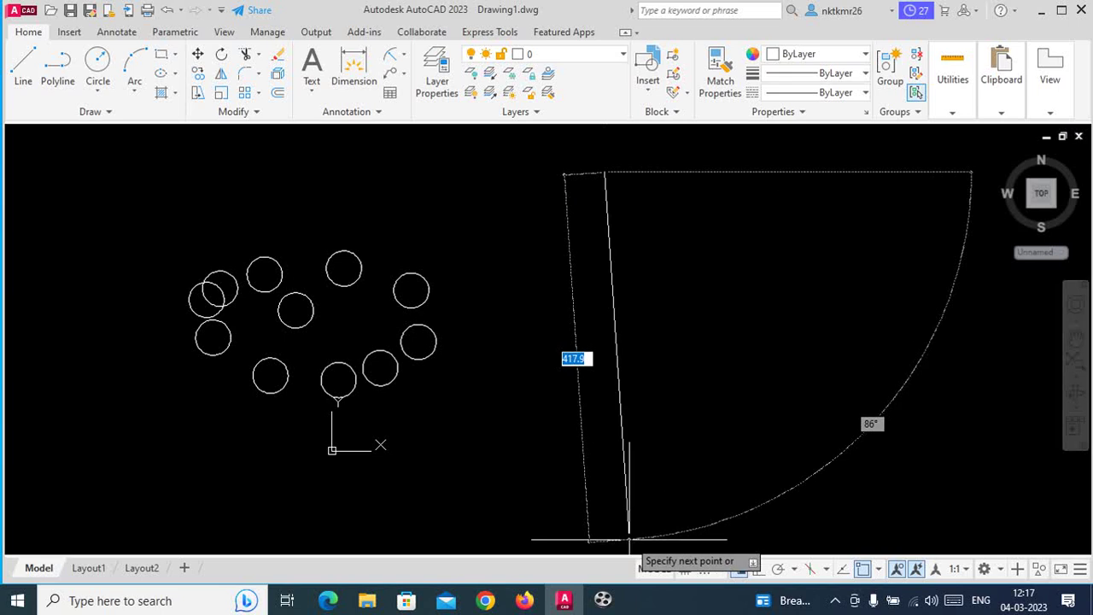
{"action": "left_click", "coordinate": [758, 569]}
{"action": "left_click", "coordinate": [604, 479]}
{"action": "key", "text": "Return"}
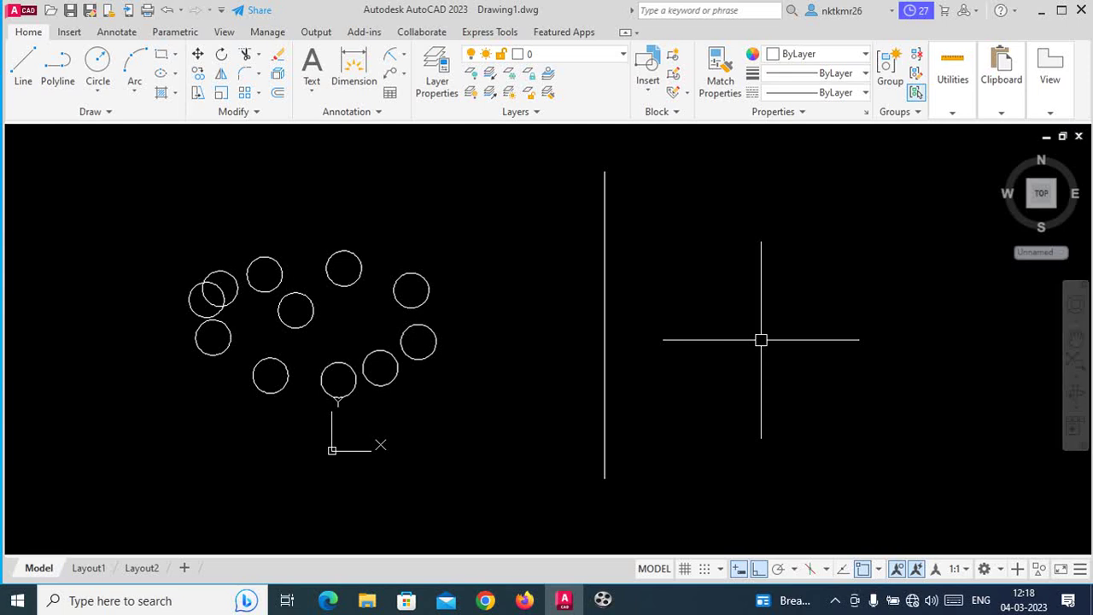
{"action": "type", "text": "mi"}
{"action": "key", "text": "Return"}
Mirror all eleven circles across the vertical line's two endpoints, keeping the originals
{"action": "left_click", "coordinate": [501, 187]}
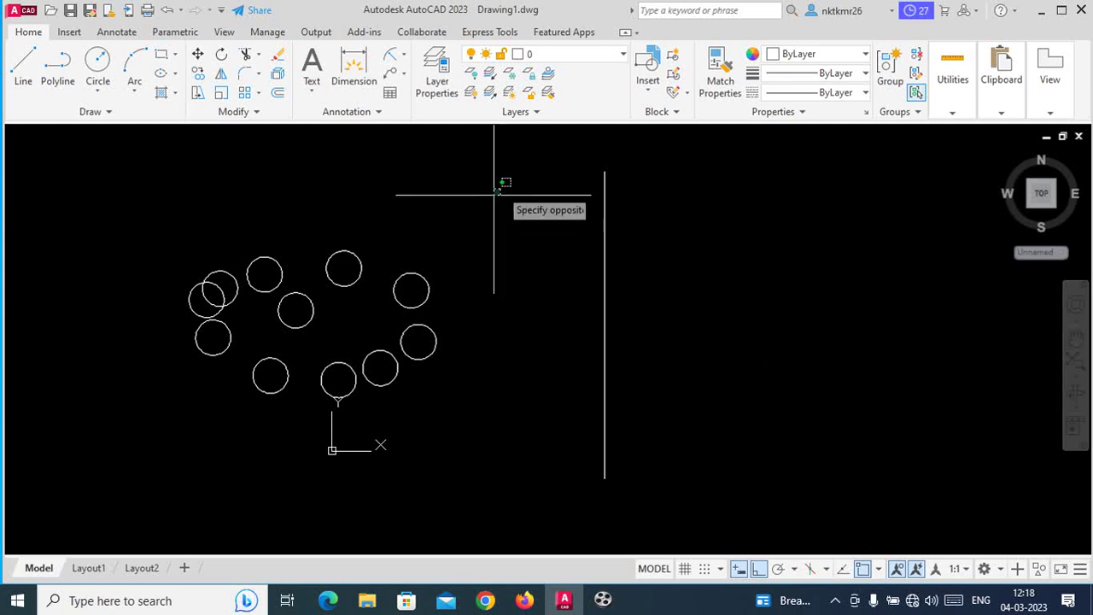
{"action": "left_click", "coordinate": [46, 458]}
{"action": "key", "text": "Return"}
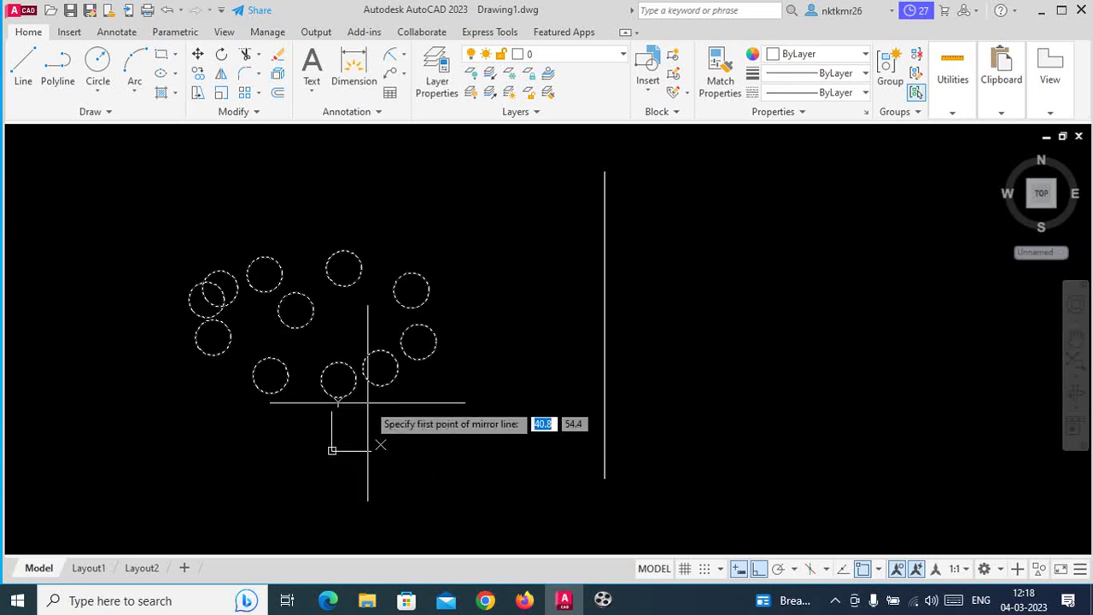
{"action": "left_click", "coordinate": [604, 171]}
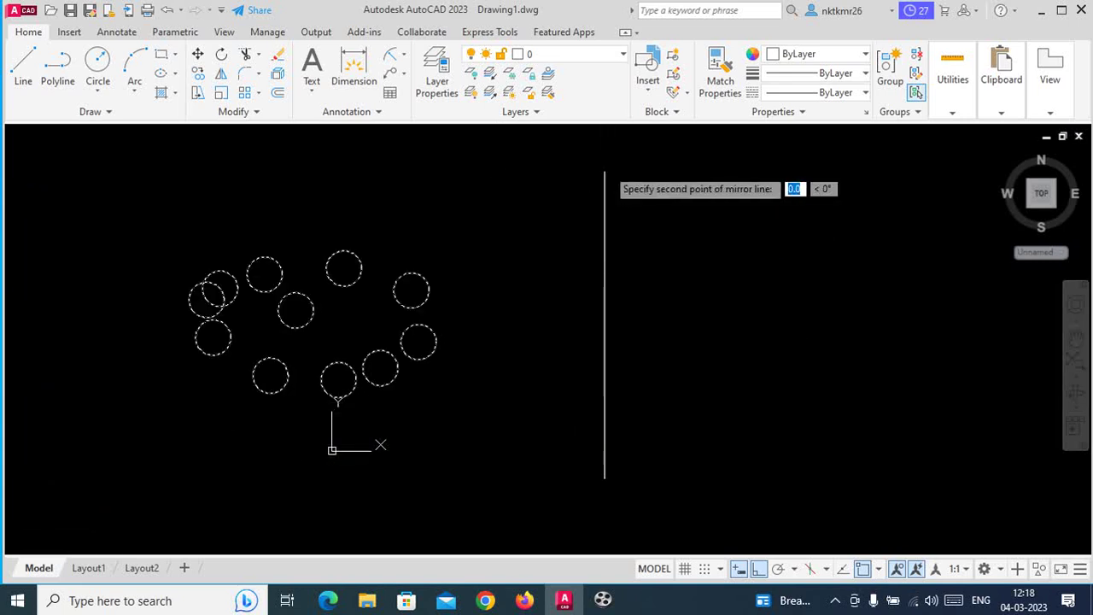
{"action": "left_click", "coordinate": [604, 478]}
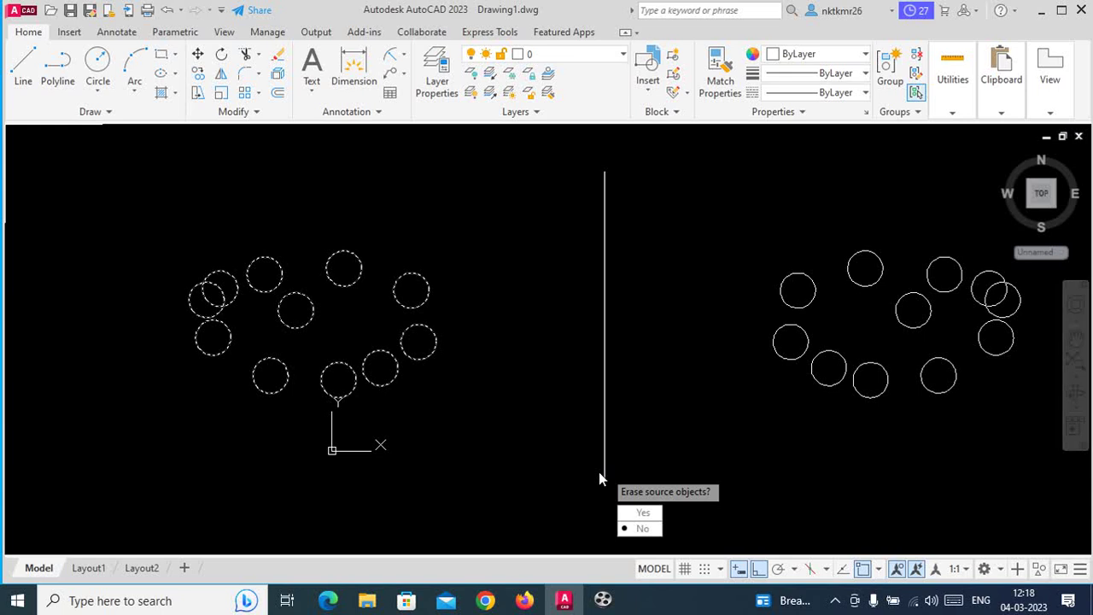
{"action": "key", "text": "Return"}
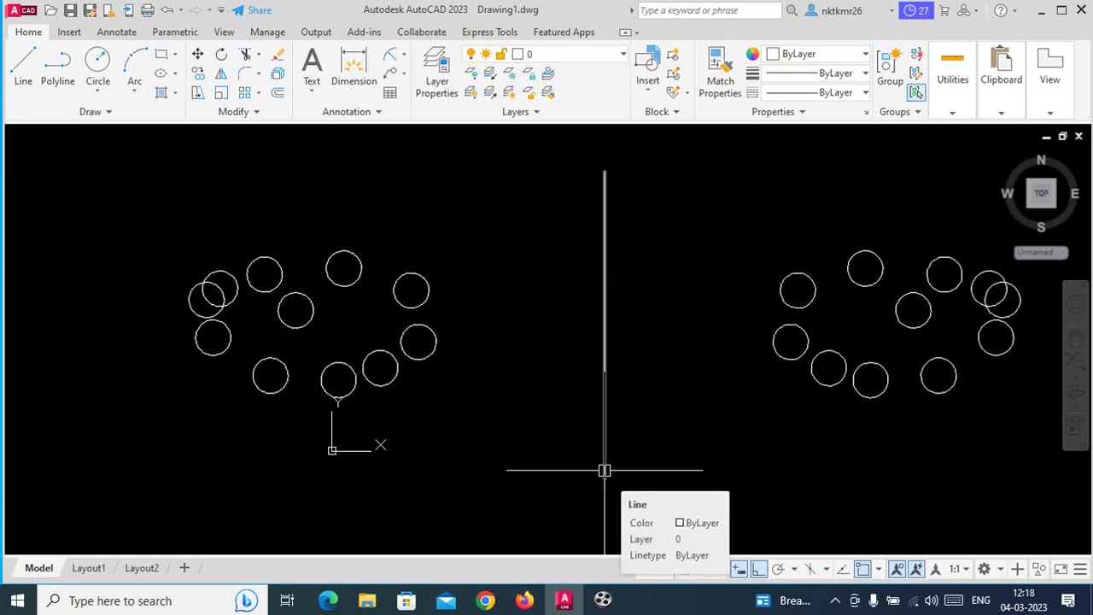
Window-select both circle groups and the vertical line, then delete them all
{"action": "scroll", "coordinate": [490, 344], "scroll_direction": "down", "scroll_amount": 4}
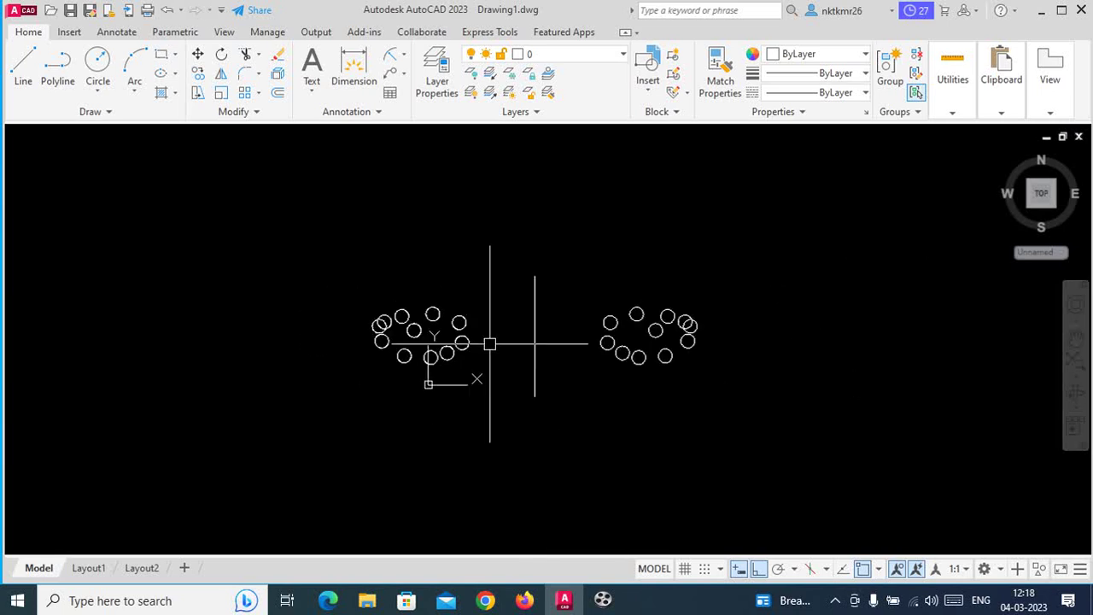
{"action": "middle_click_drag", "start_coordinate": [541, 359], "coordinate": [543, 350]}
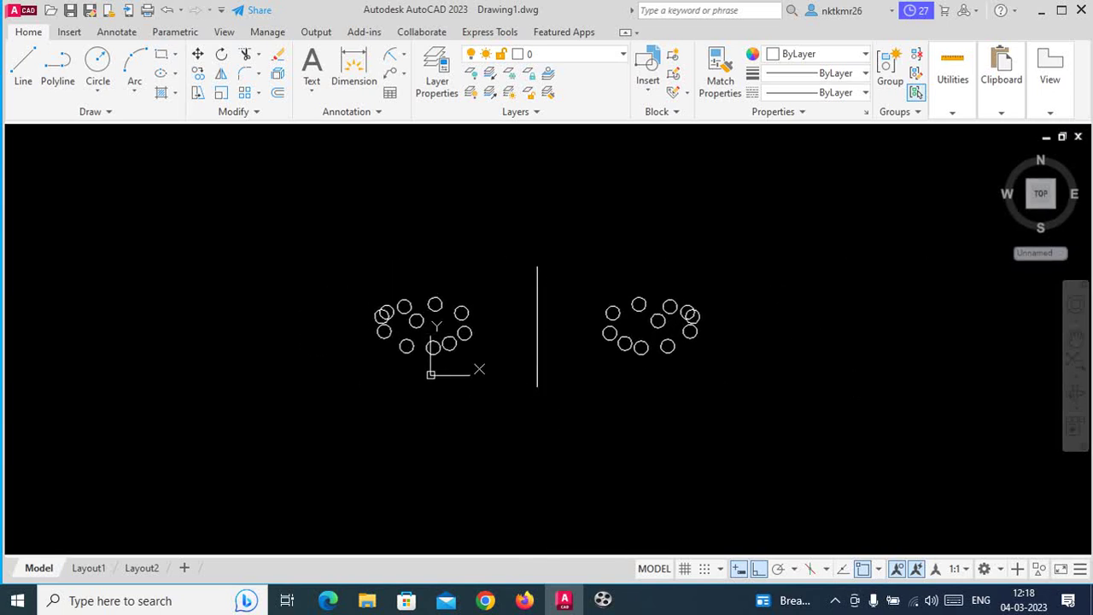
{"action": "left_click", "coordinate": [802, 237]}
{"action": "left_click", "coordinate": [195, 441]}
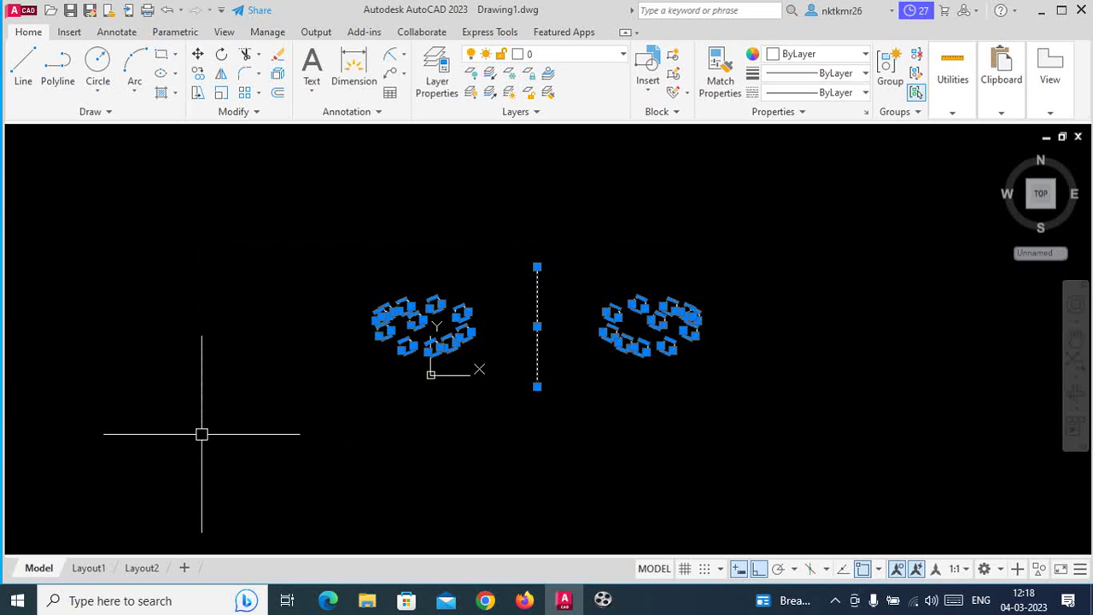
{"action": "key", "text": "Delete"}
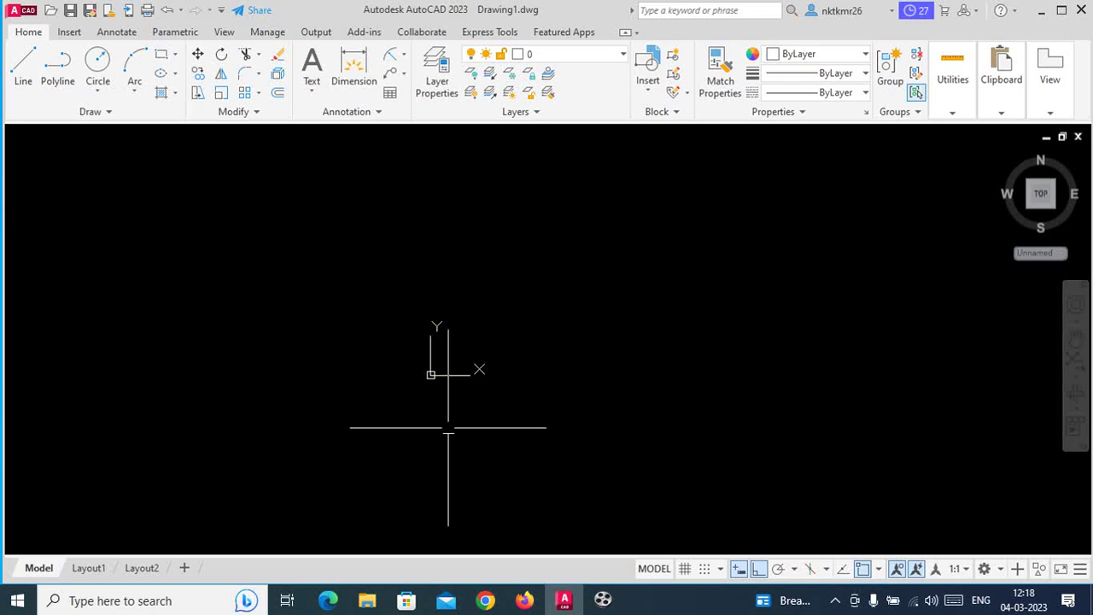
{"action": "left_click", "coordinate": [602, 603]}
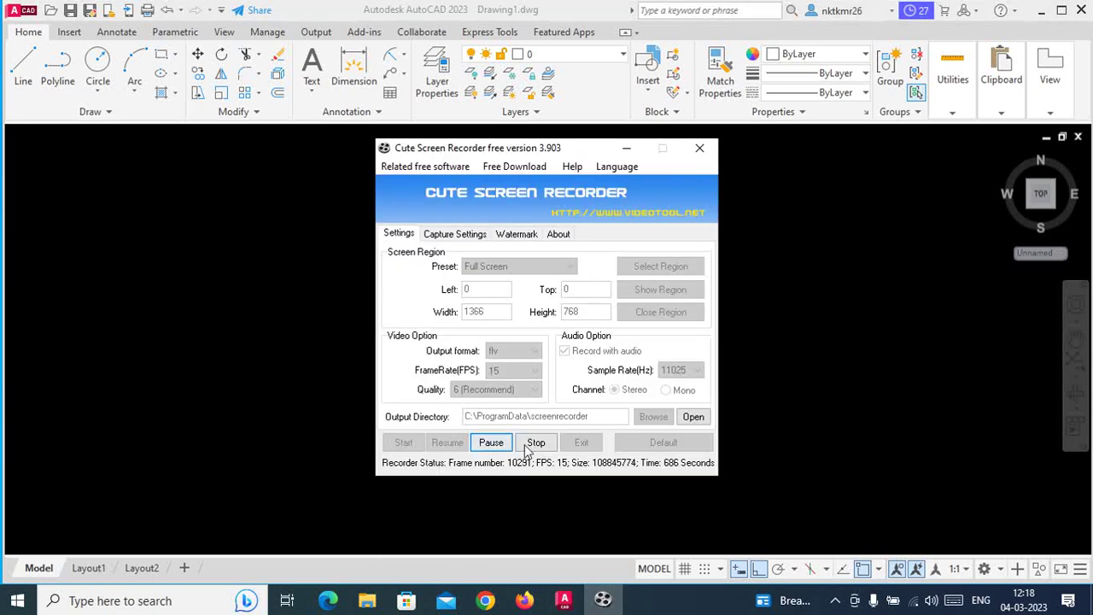